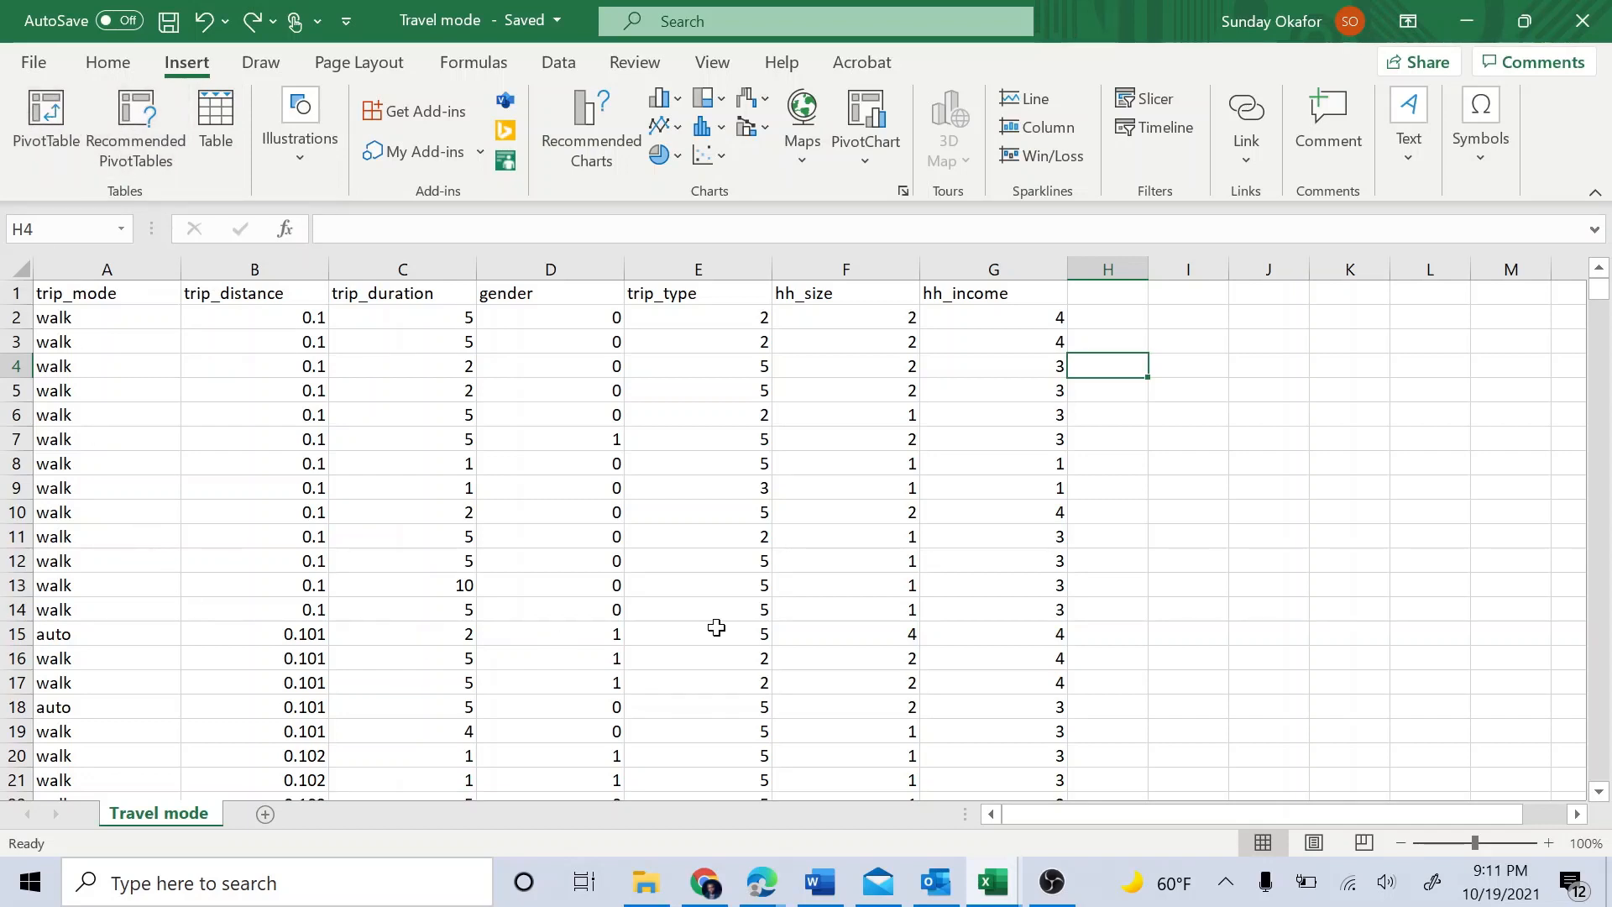
Switch to the Crash data workbook.
mouse_move(1038, 887)
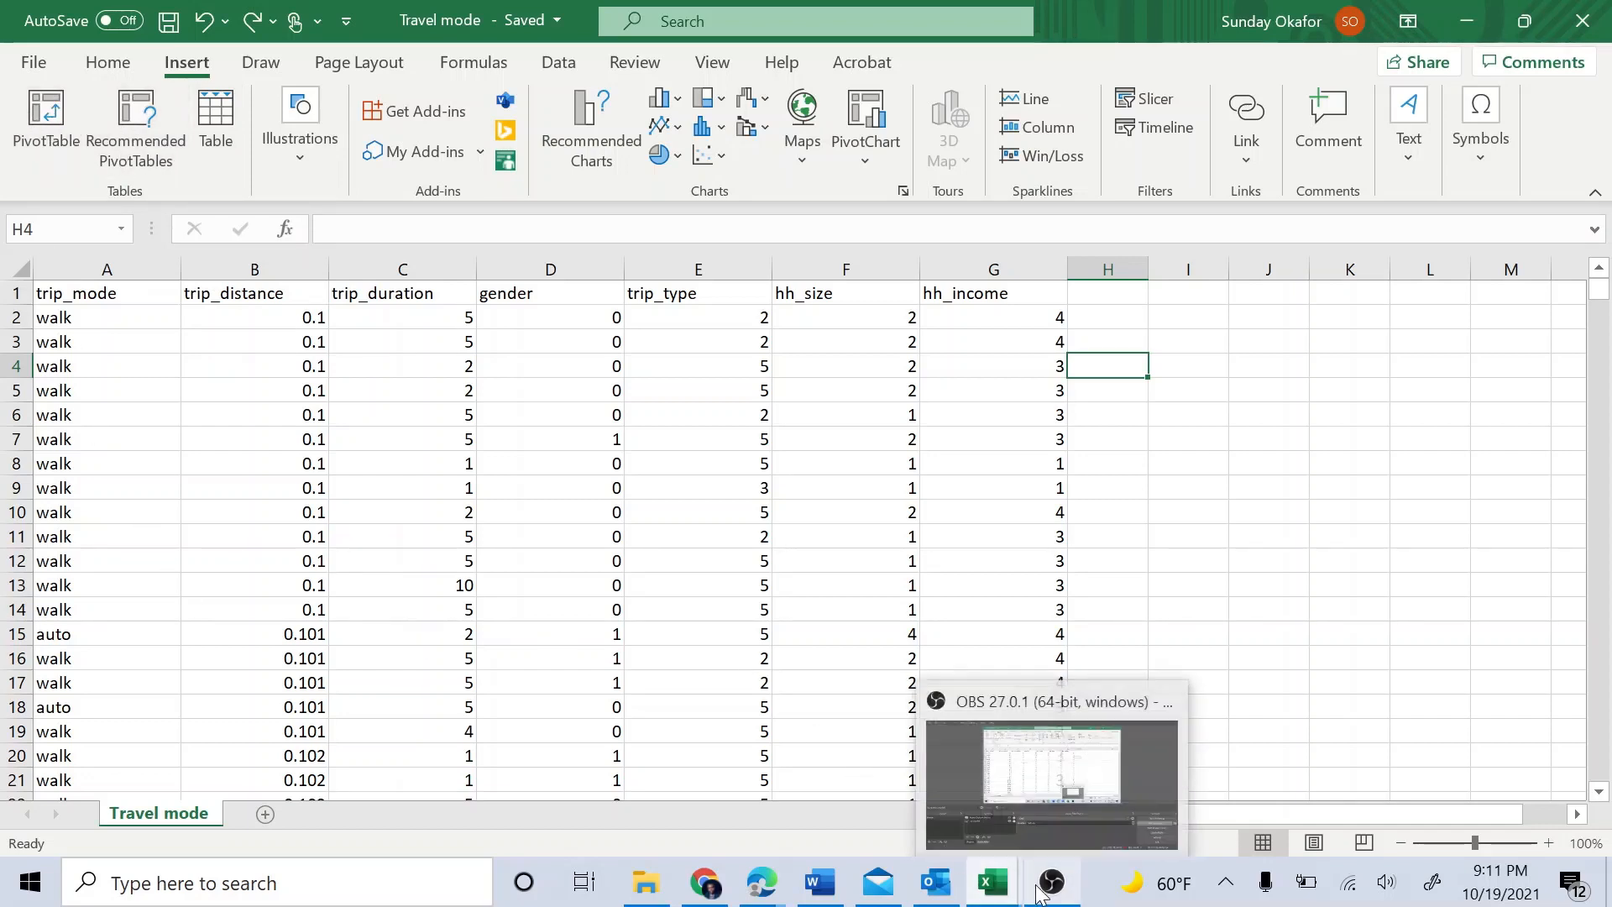
click(1011, 482)
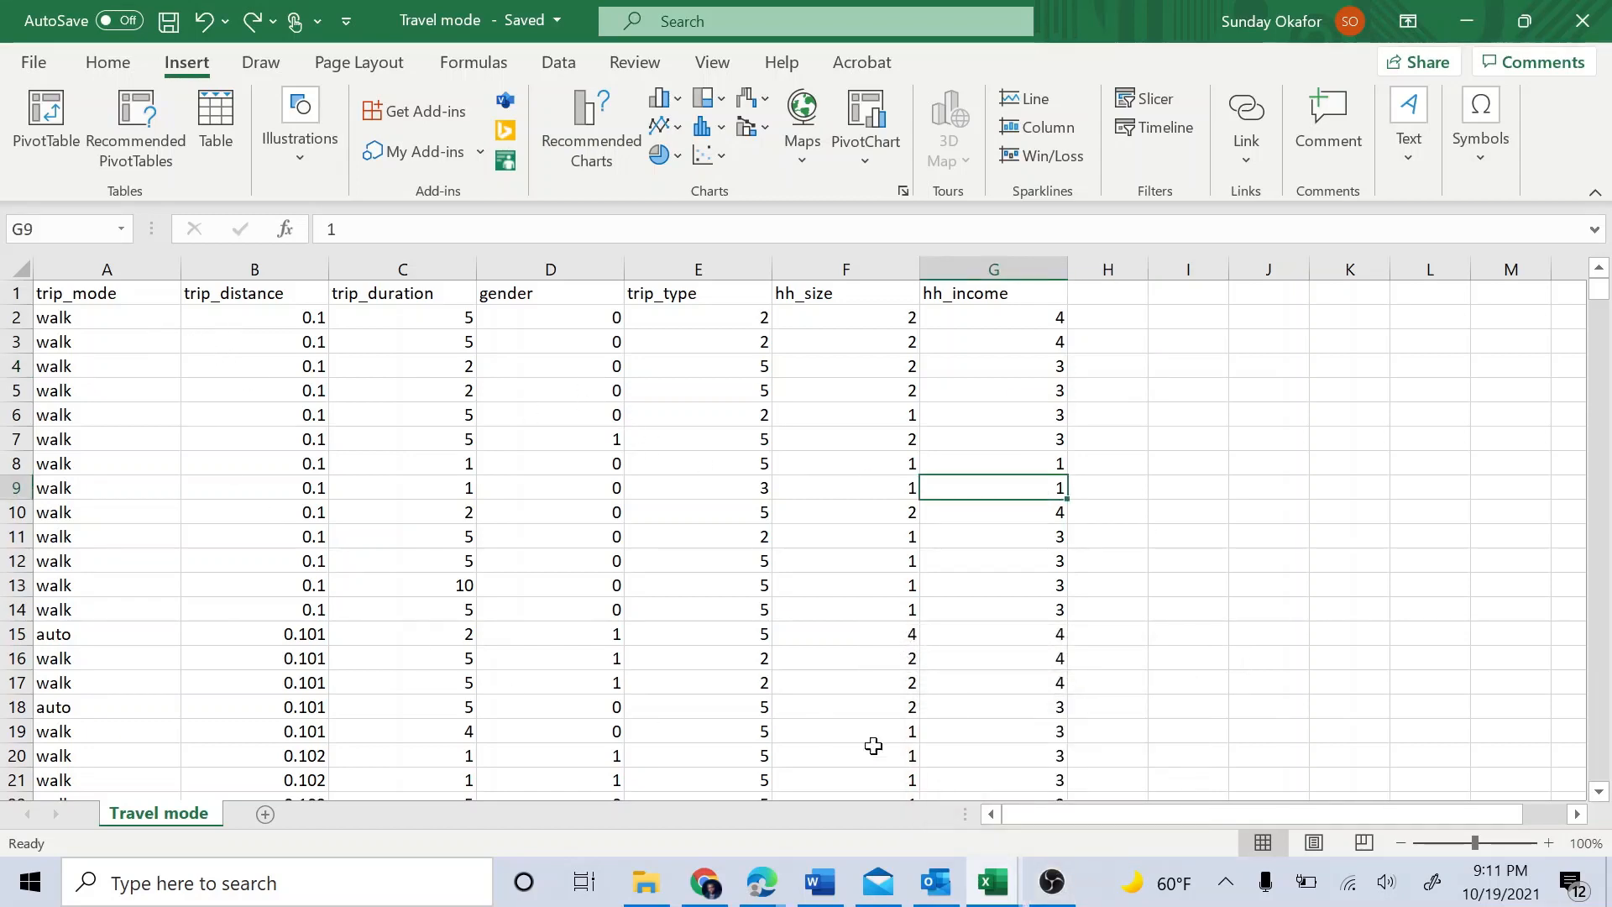
mouse_move(986, 891)
click(806, 747)
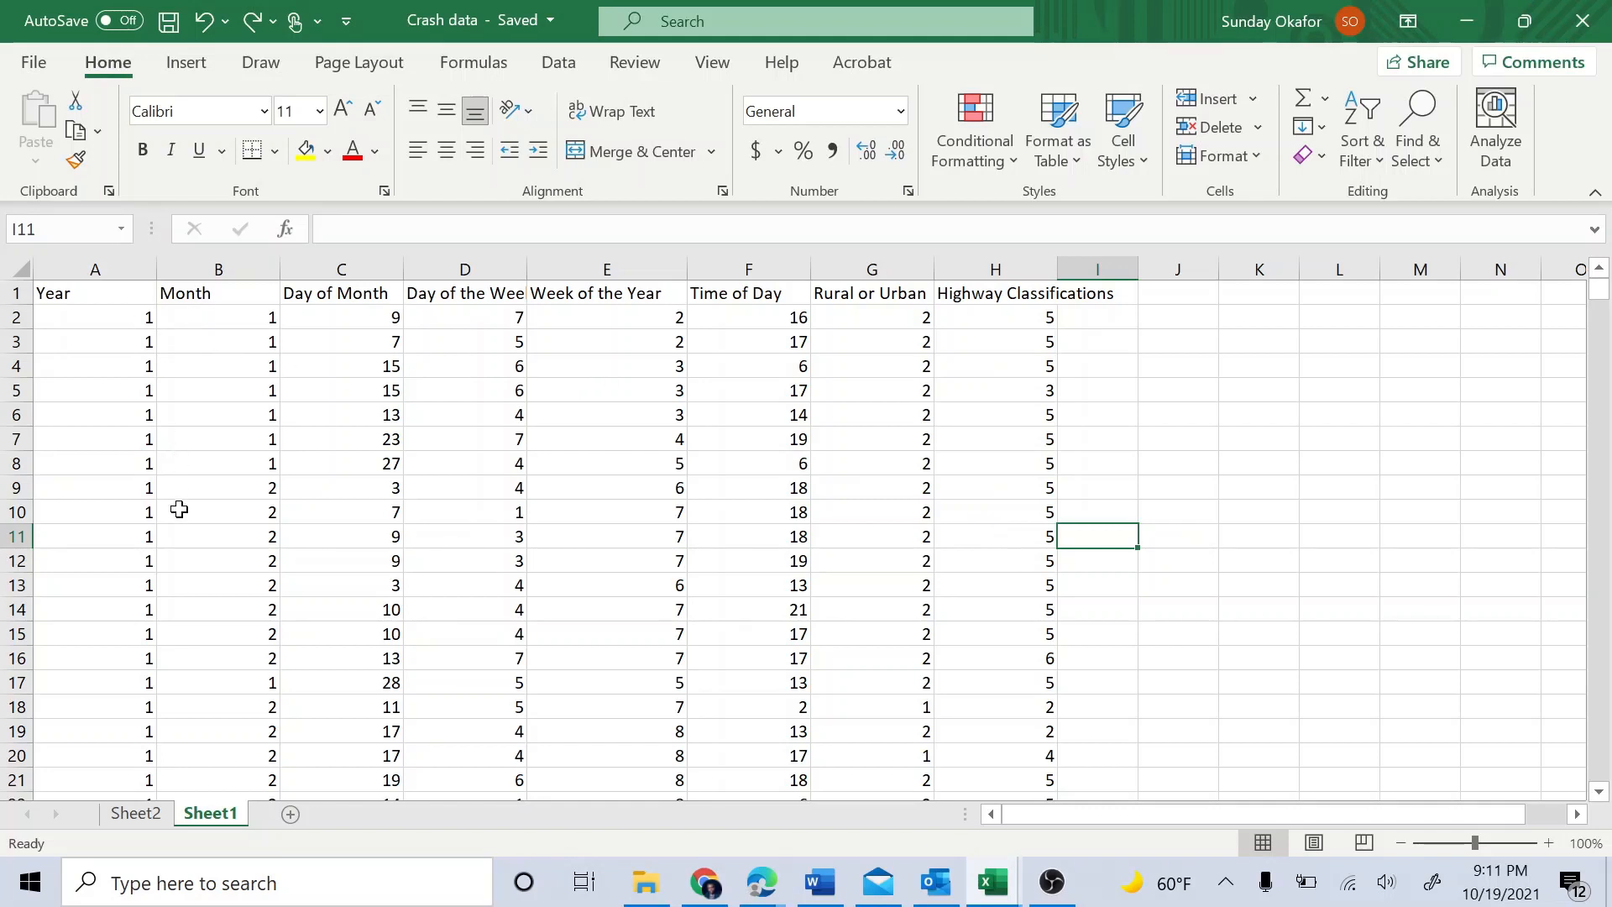
Add filters to the header row of the crash data and examine the values listed for Year and Month.
click(614, 388)
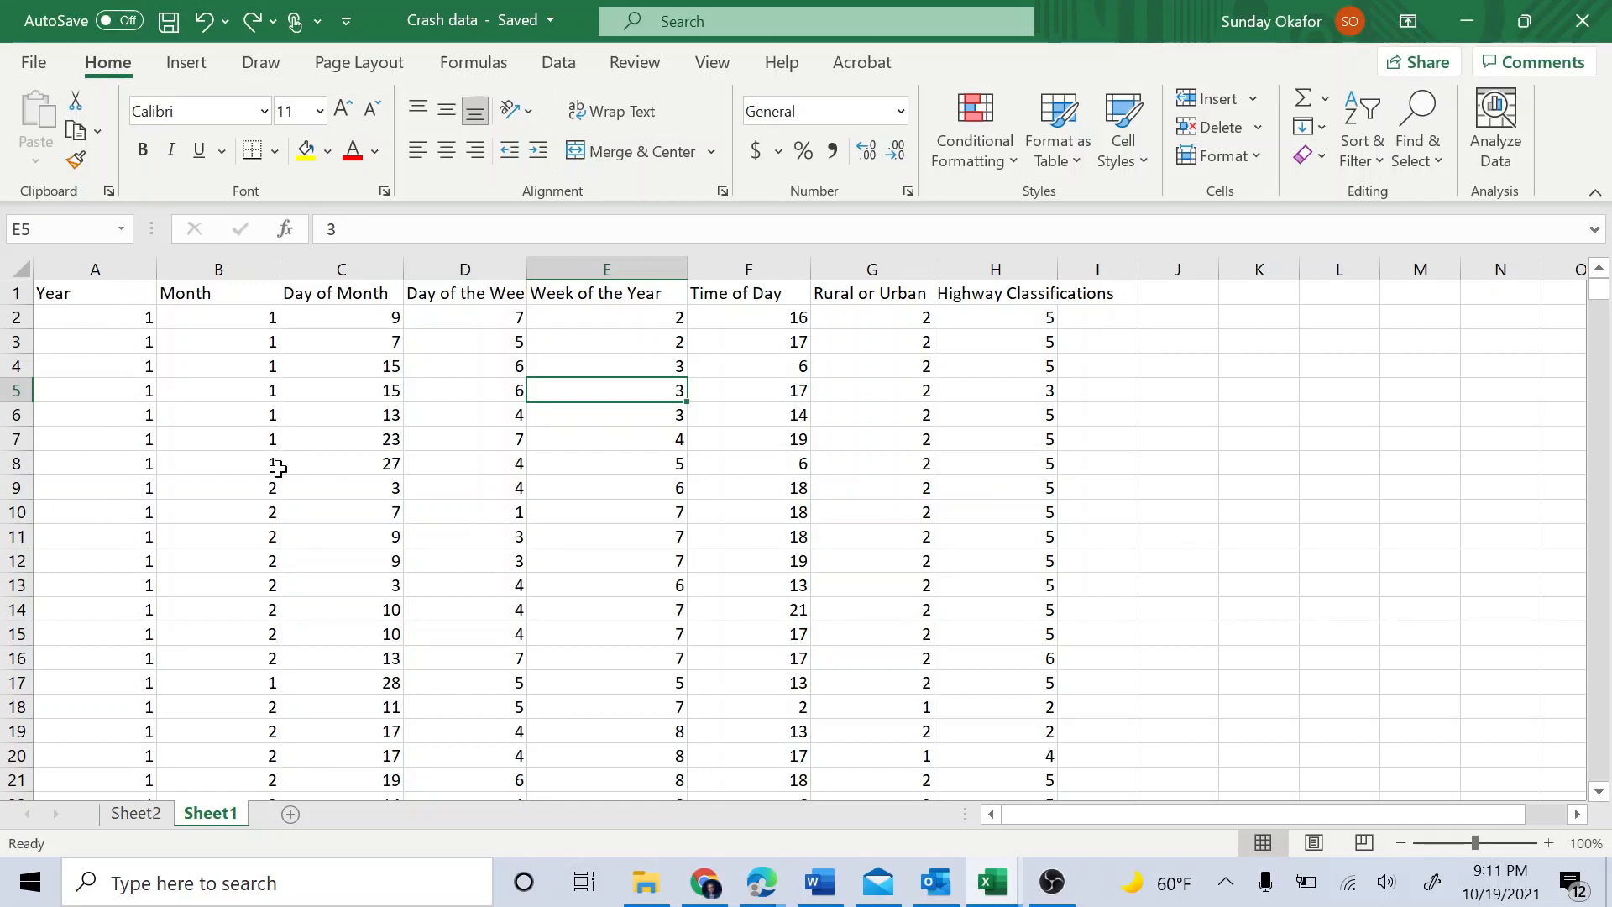
key(ctrl+shift+l)
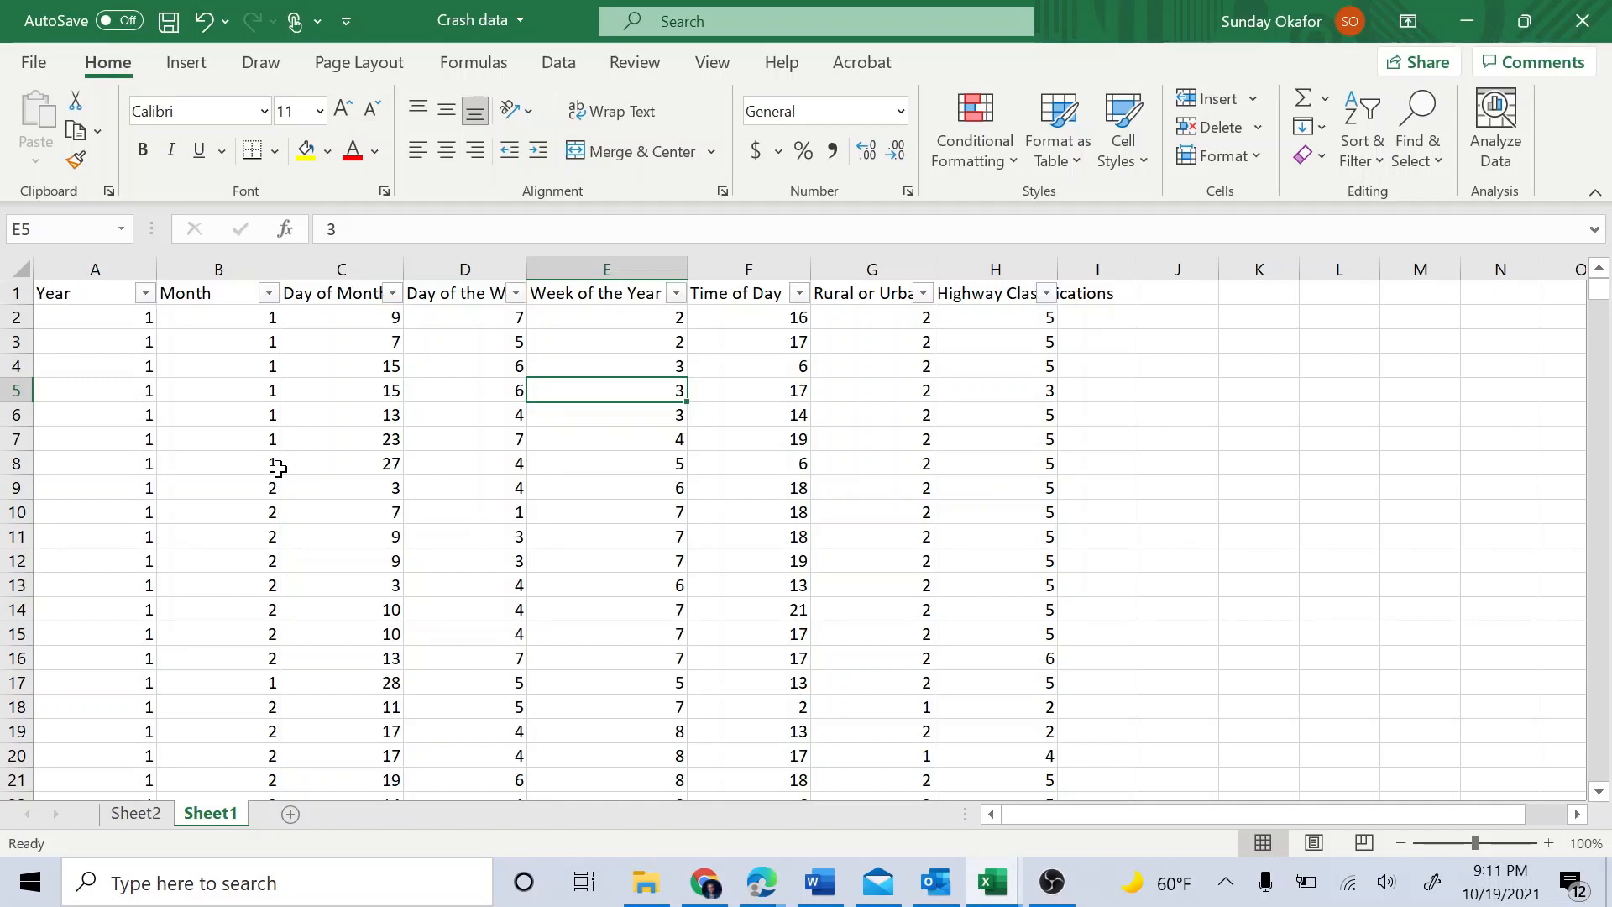
click(145, 293)
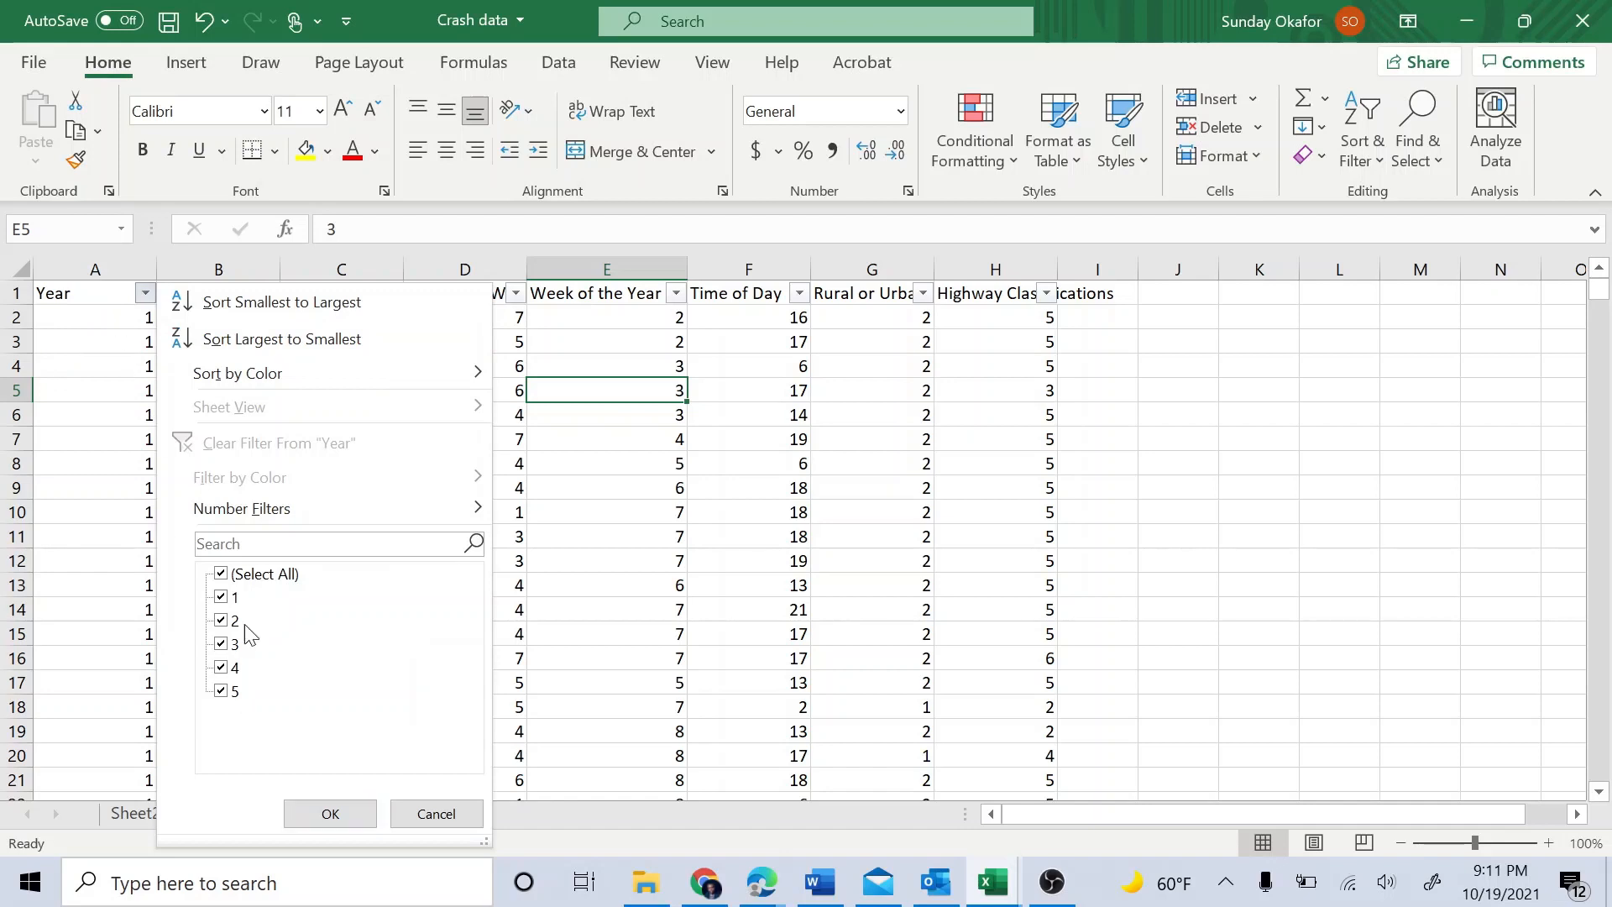
click(583, 586)
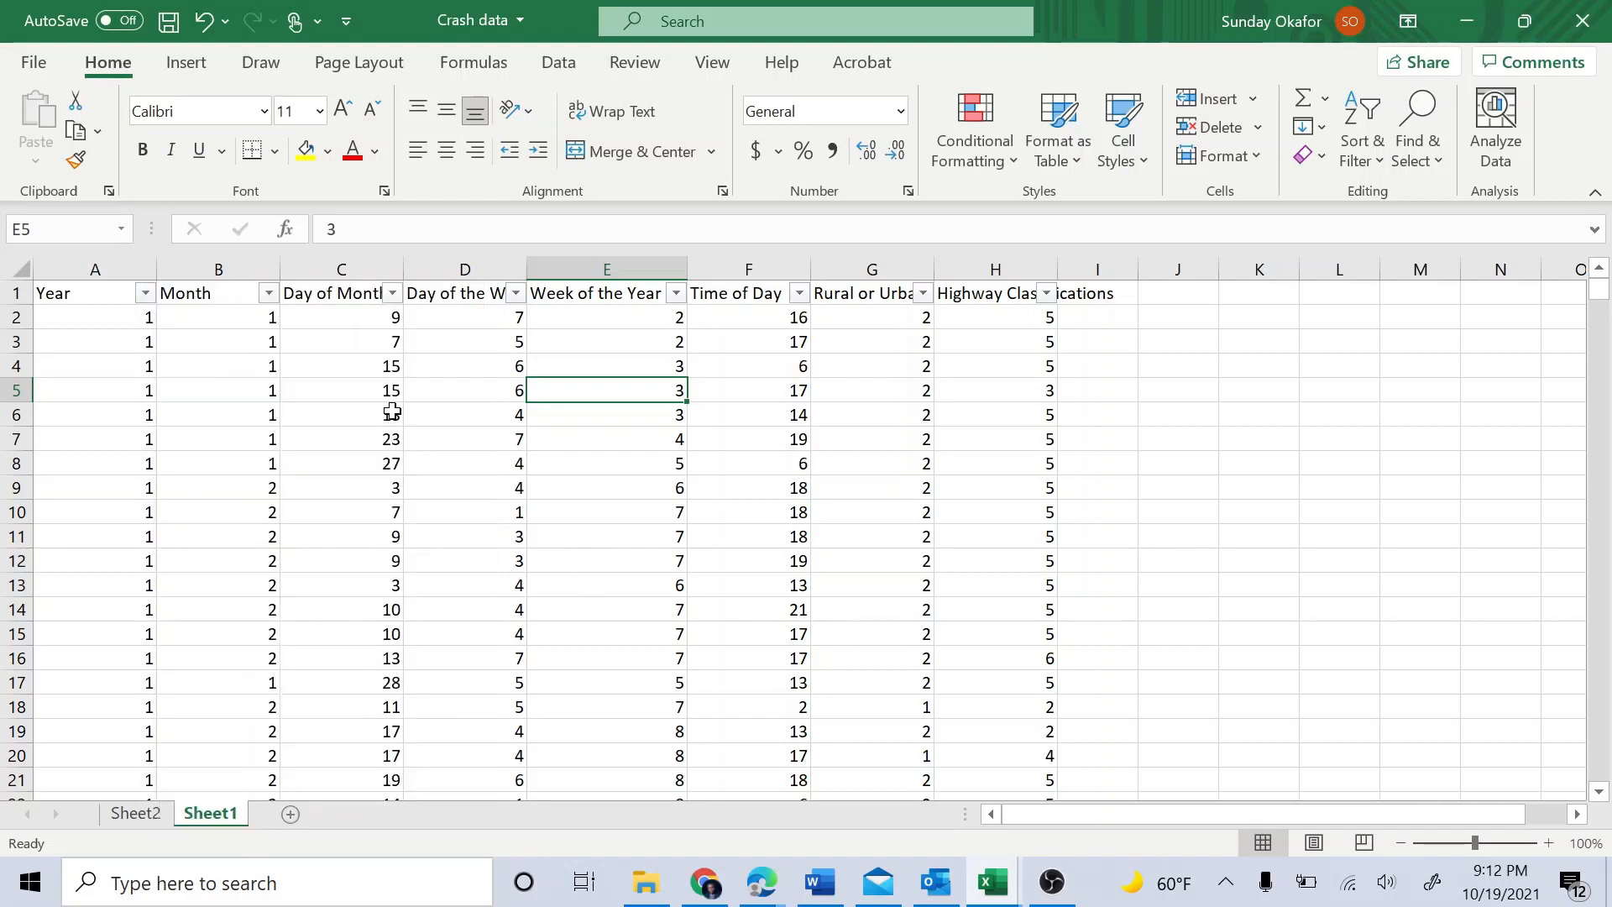
click(275, 299)
scroll(437, 676, down, 1)
scroll(437, 676, down, 1)
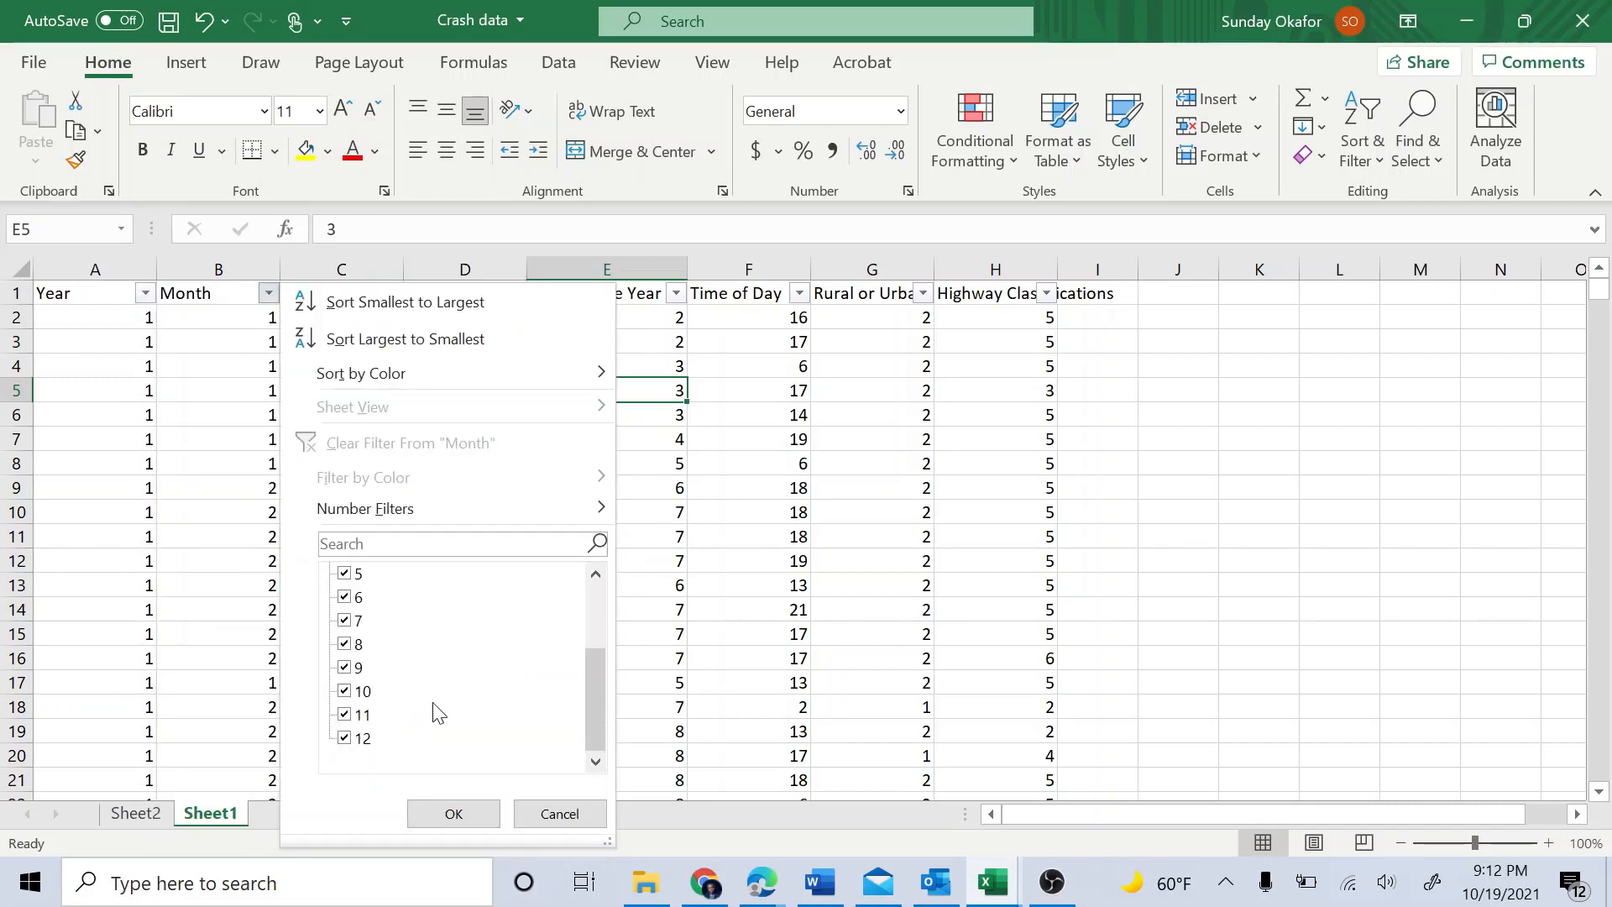
click(454, 813)
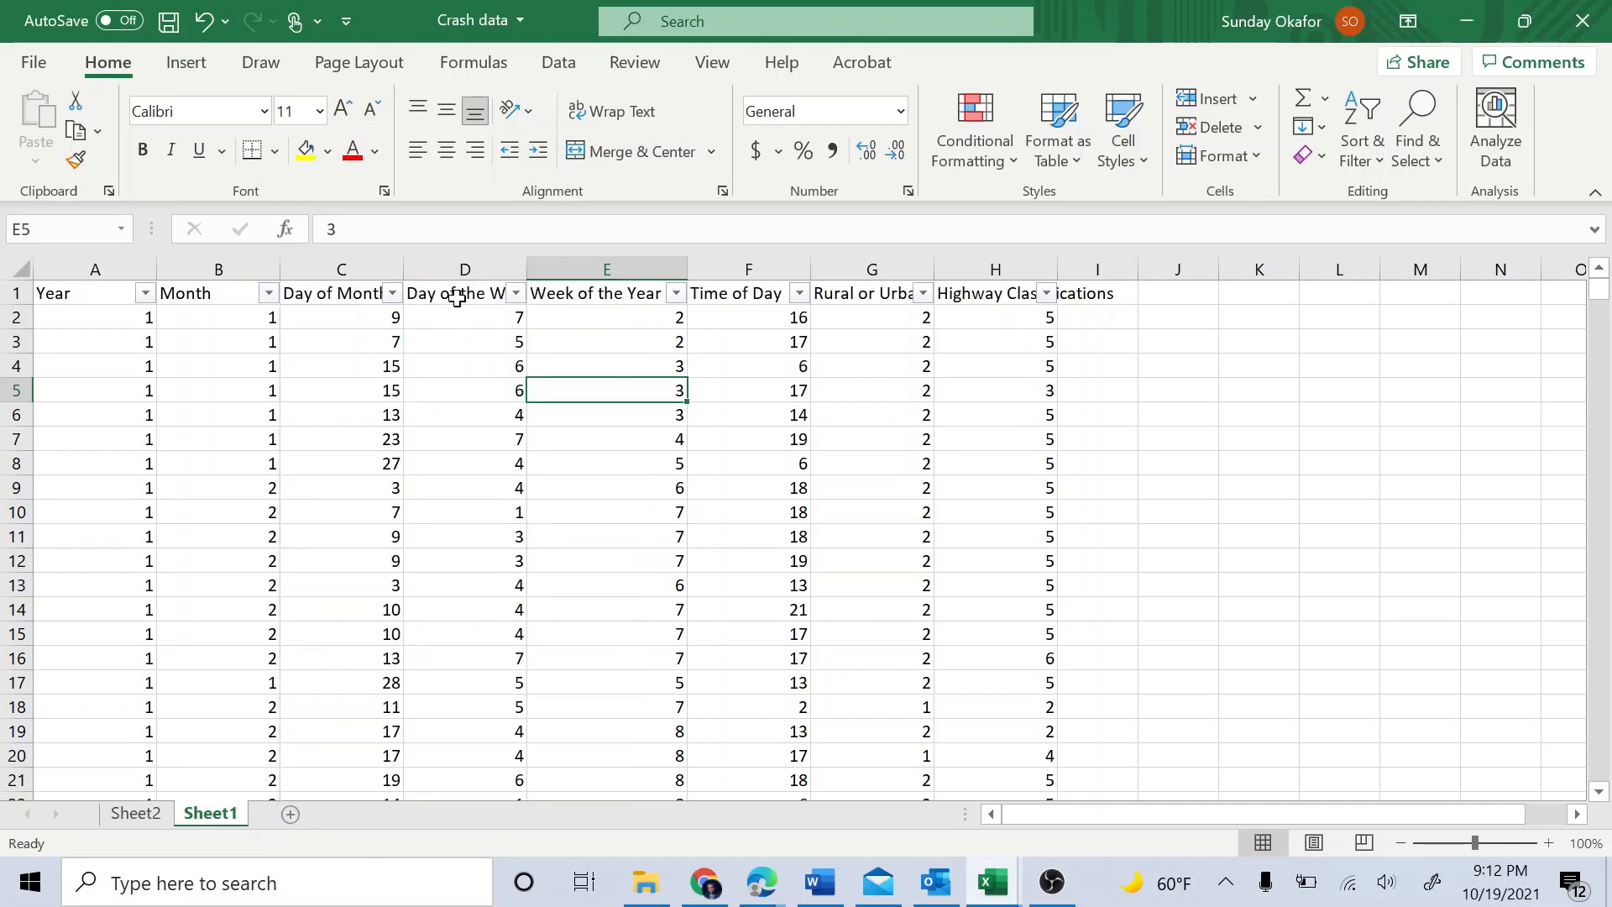
Review the column headers from Day of the Week through Highway Classifications.
click(466, 293)
click(591, 293)
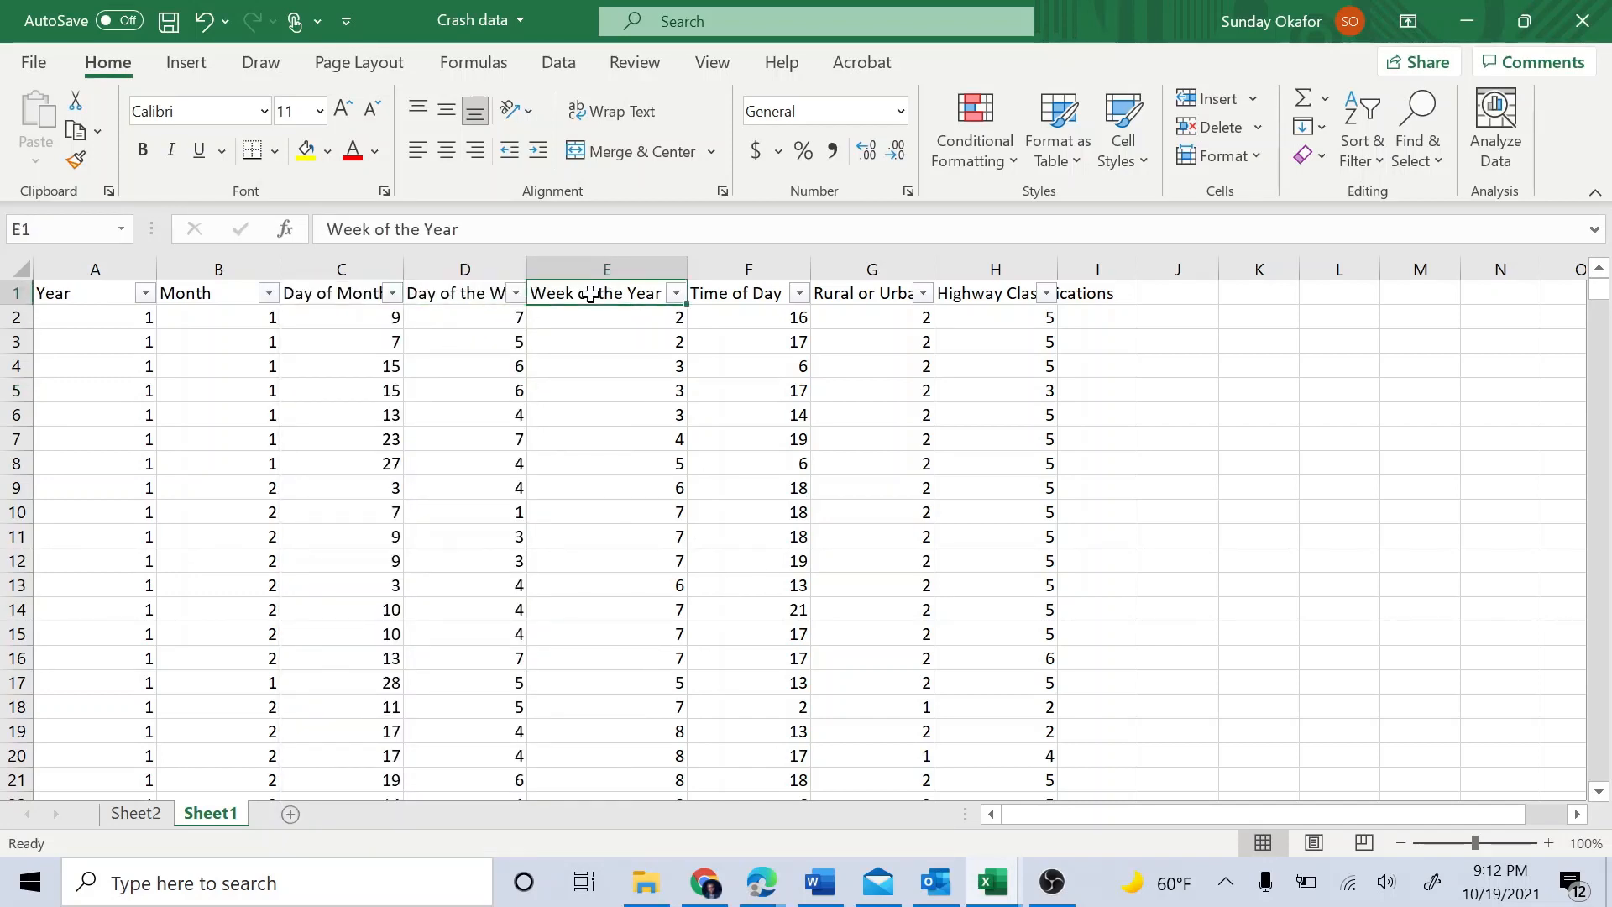
click(720, 295)
click(865, 298)
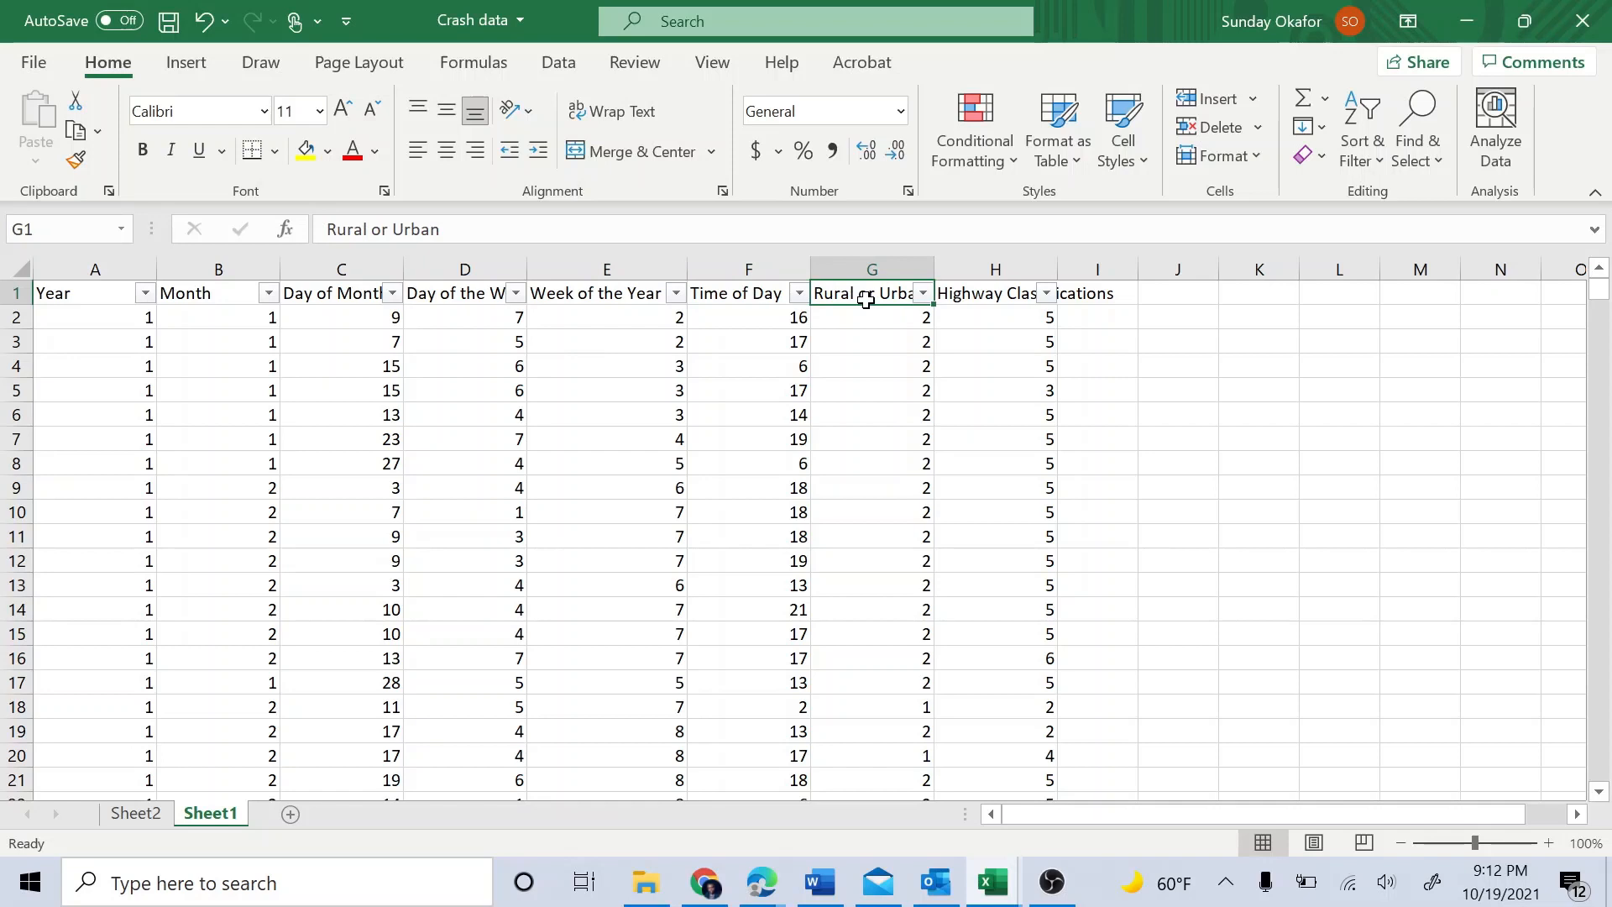
click(1004, 296)
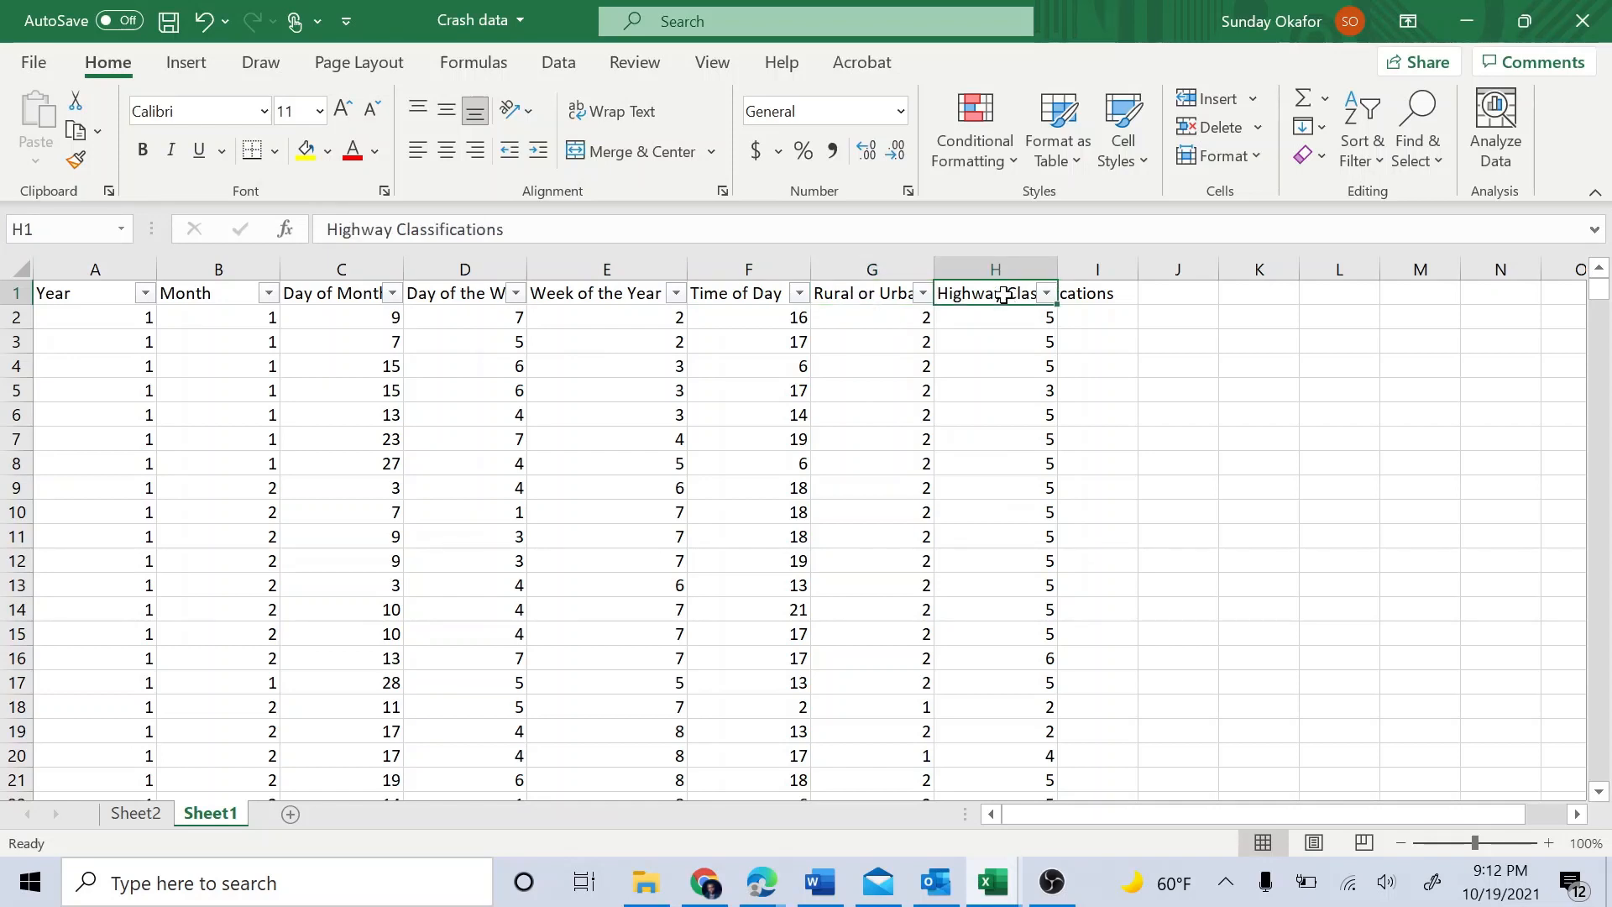
click(985, 484)
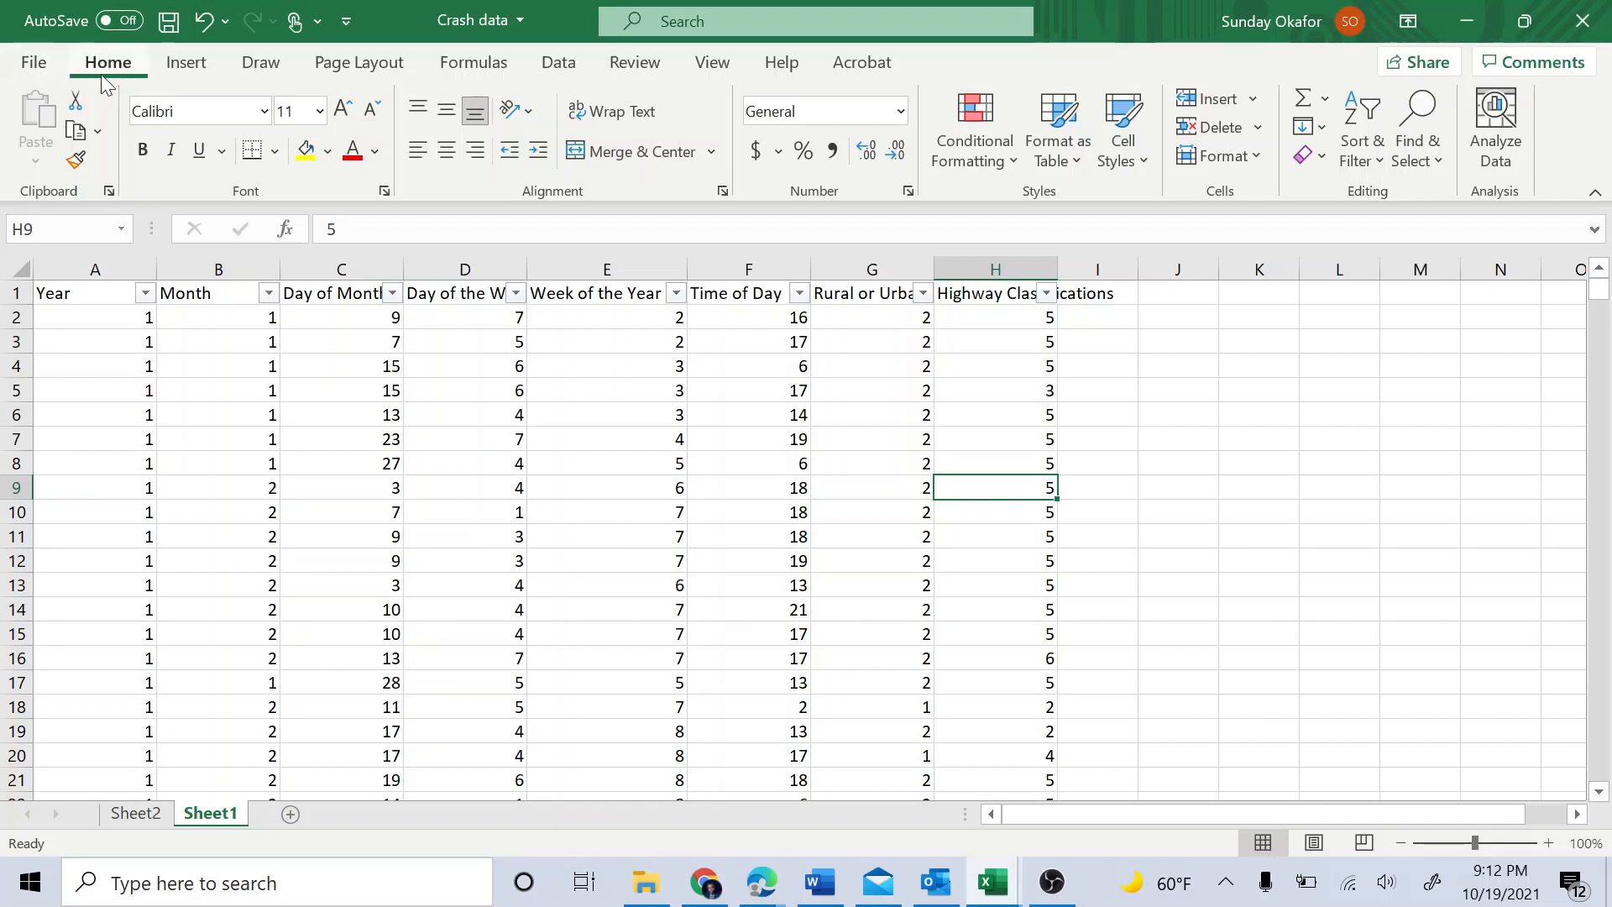
Create a PivotTable on a new worksheet from the crash data range Sheet1!$A$1:$H$1287.
click(185, 62)
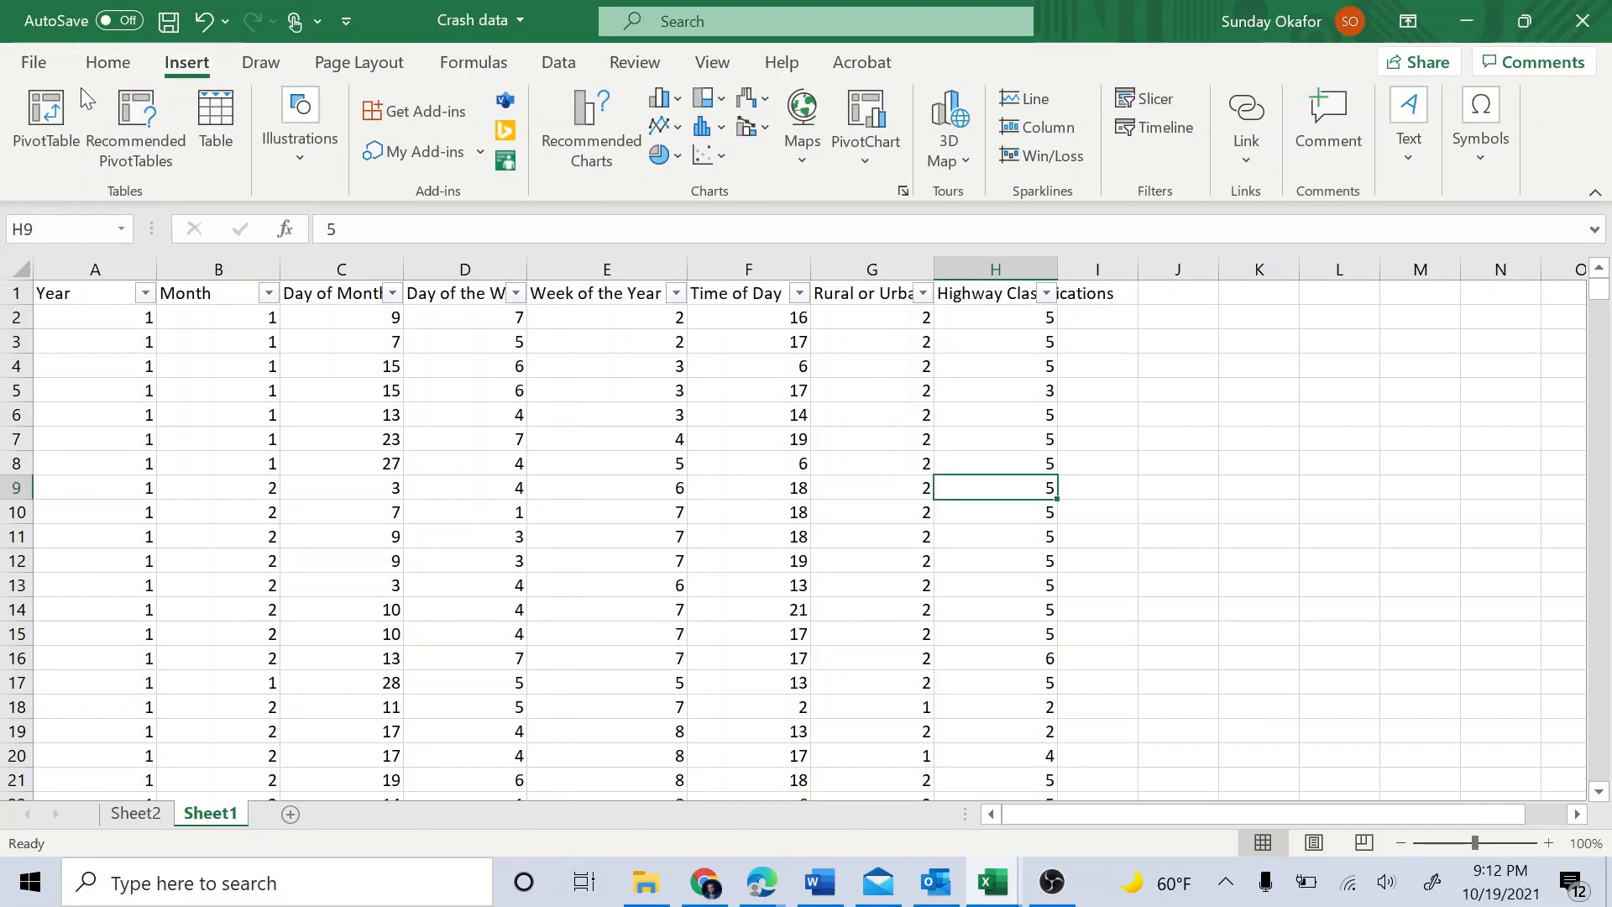
click(46, 113)
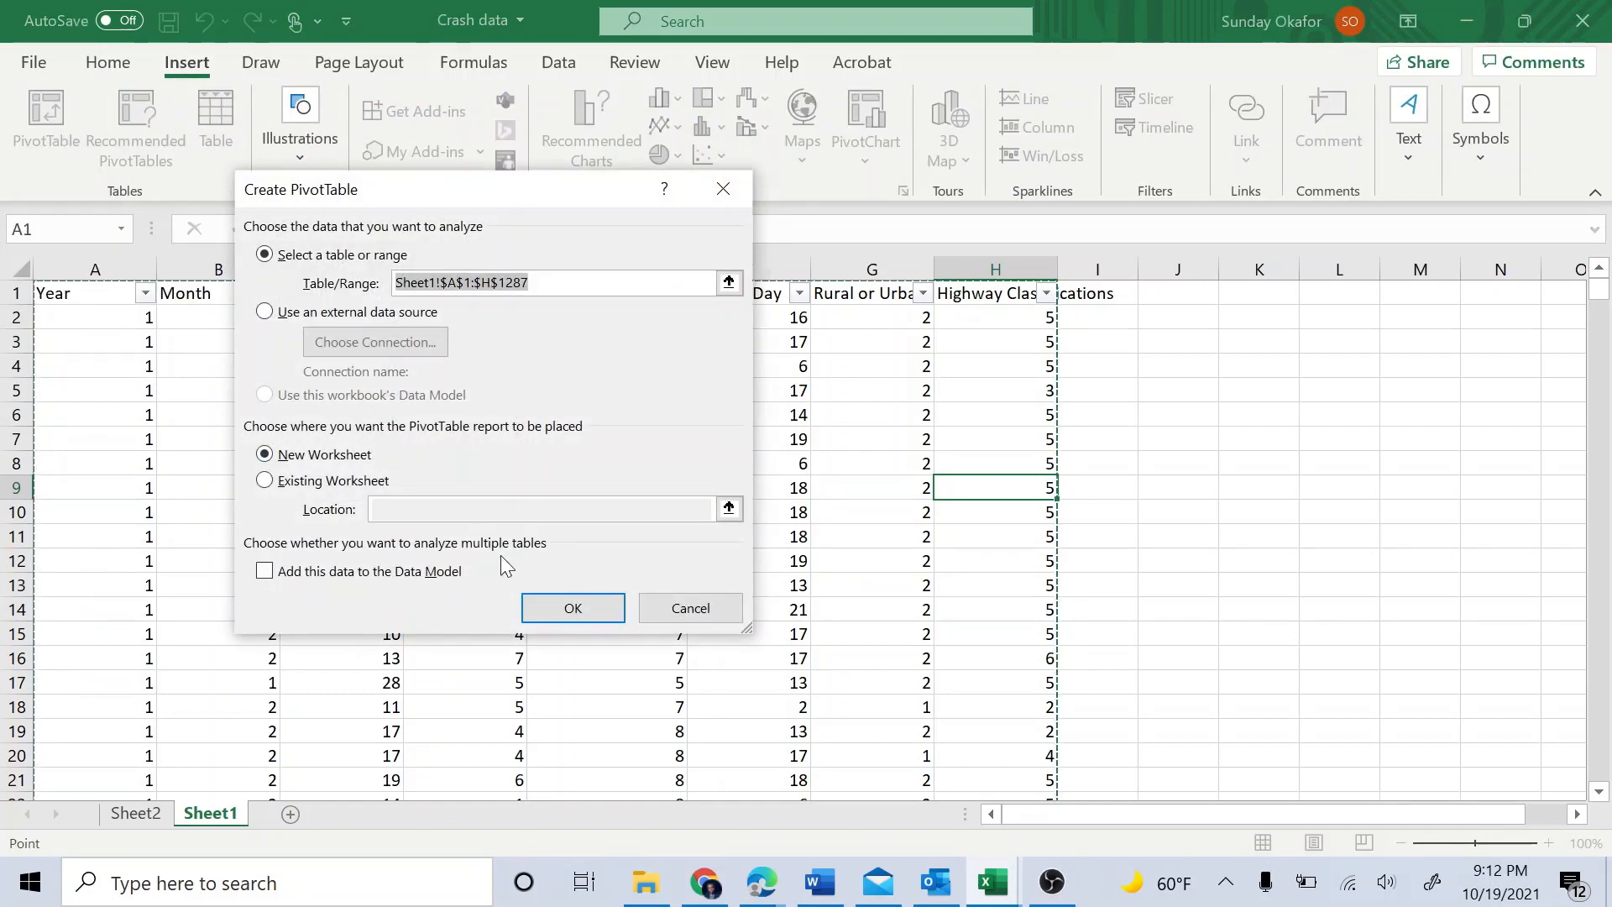
click(573, 607)
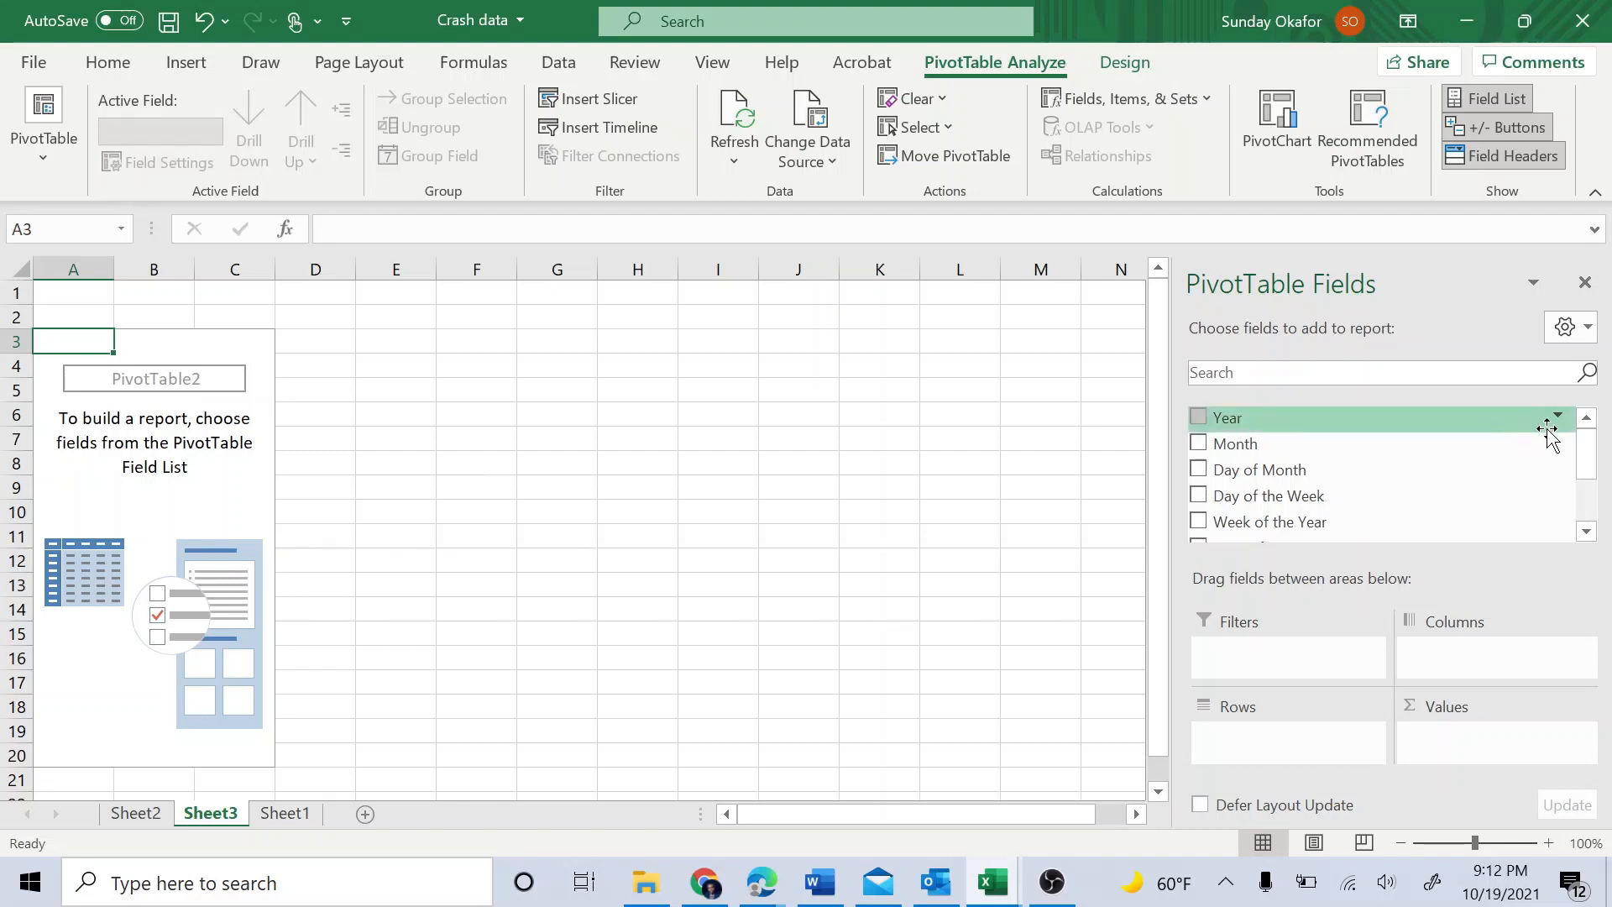
Add the Month field to the PivotTable's rows.
scroll(1602, 502, down, 1)
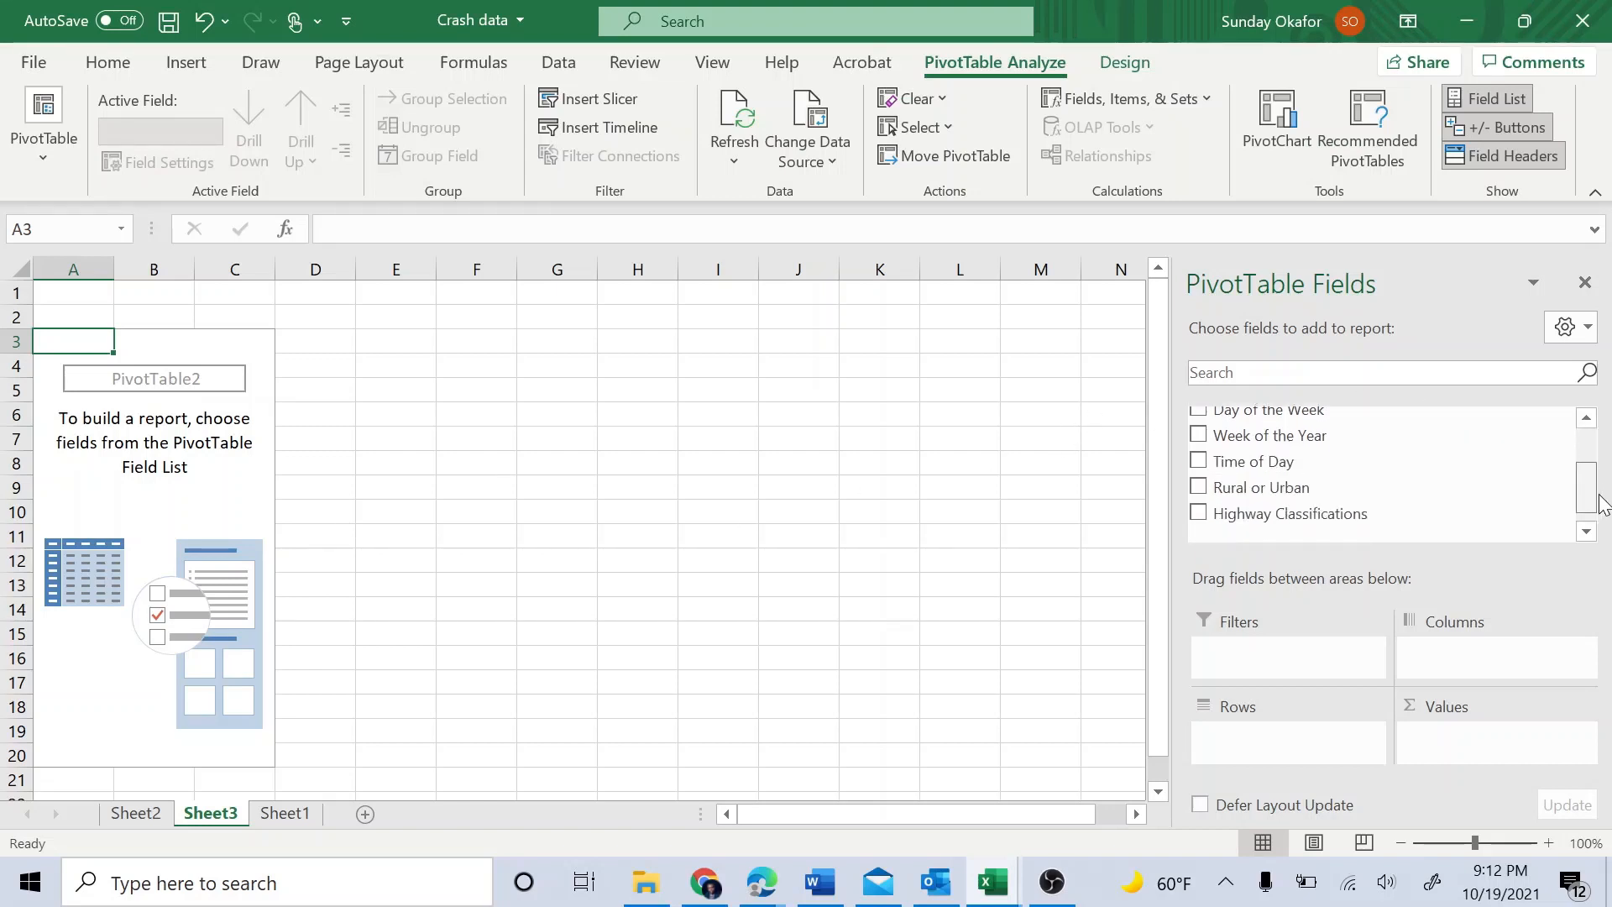
scroll(1360, 443, up, 2)
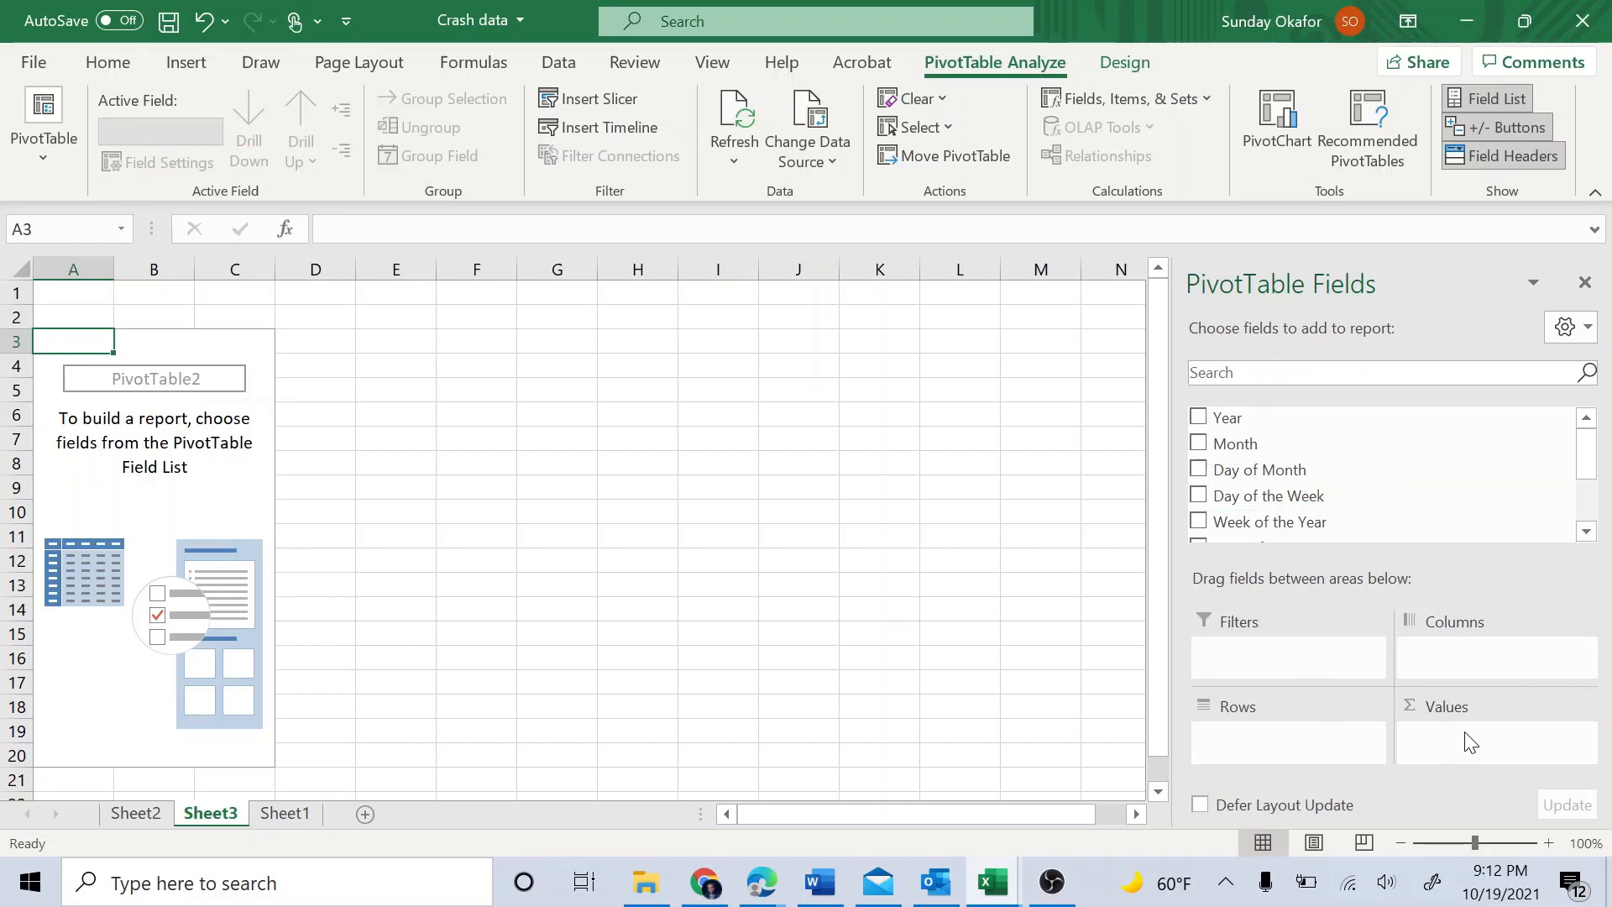
scroll(1304, 426, down, 1)
scroll(1304, 427, up, 1)
mouse_move(1587, 461)
mouse_down()
mouse_move(1591, 503)
mouse_move(1588, 472)
mouse_up()
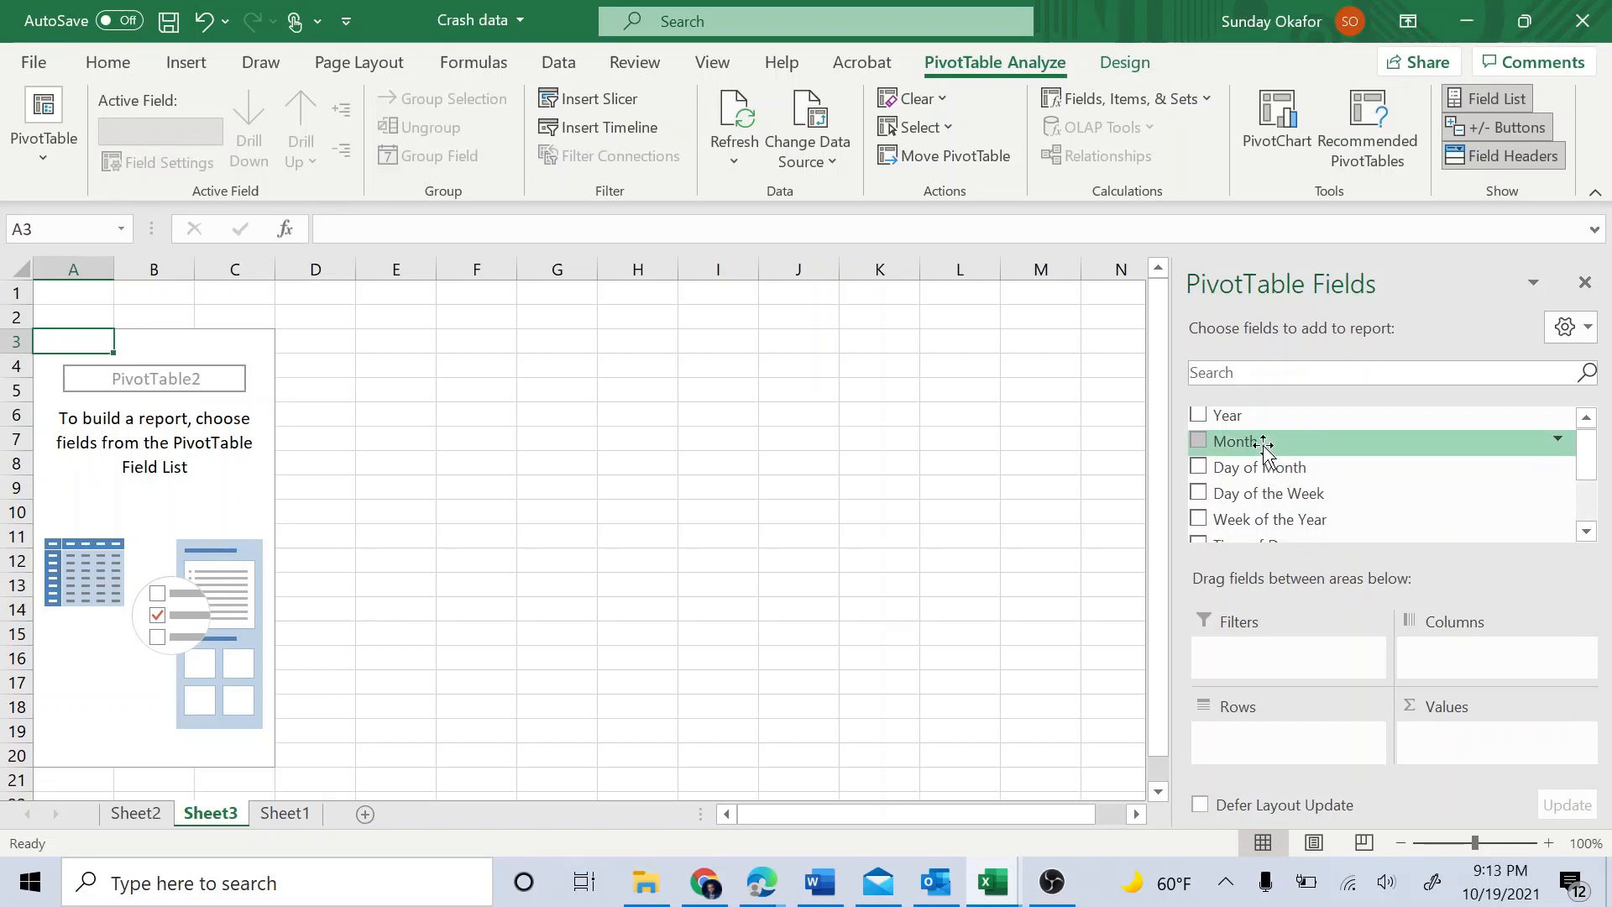
drag(1263, 442, 1266, 732)
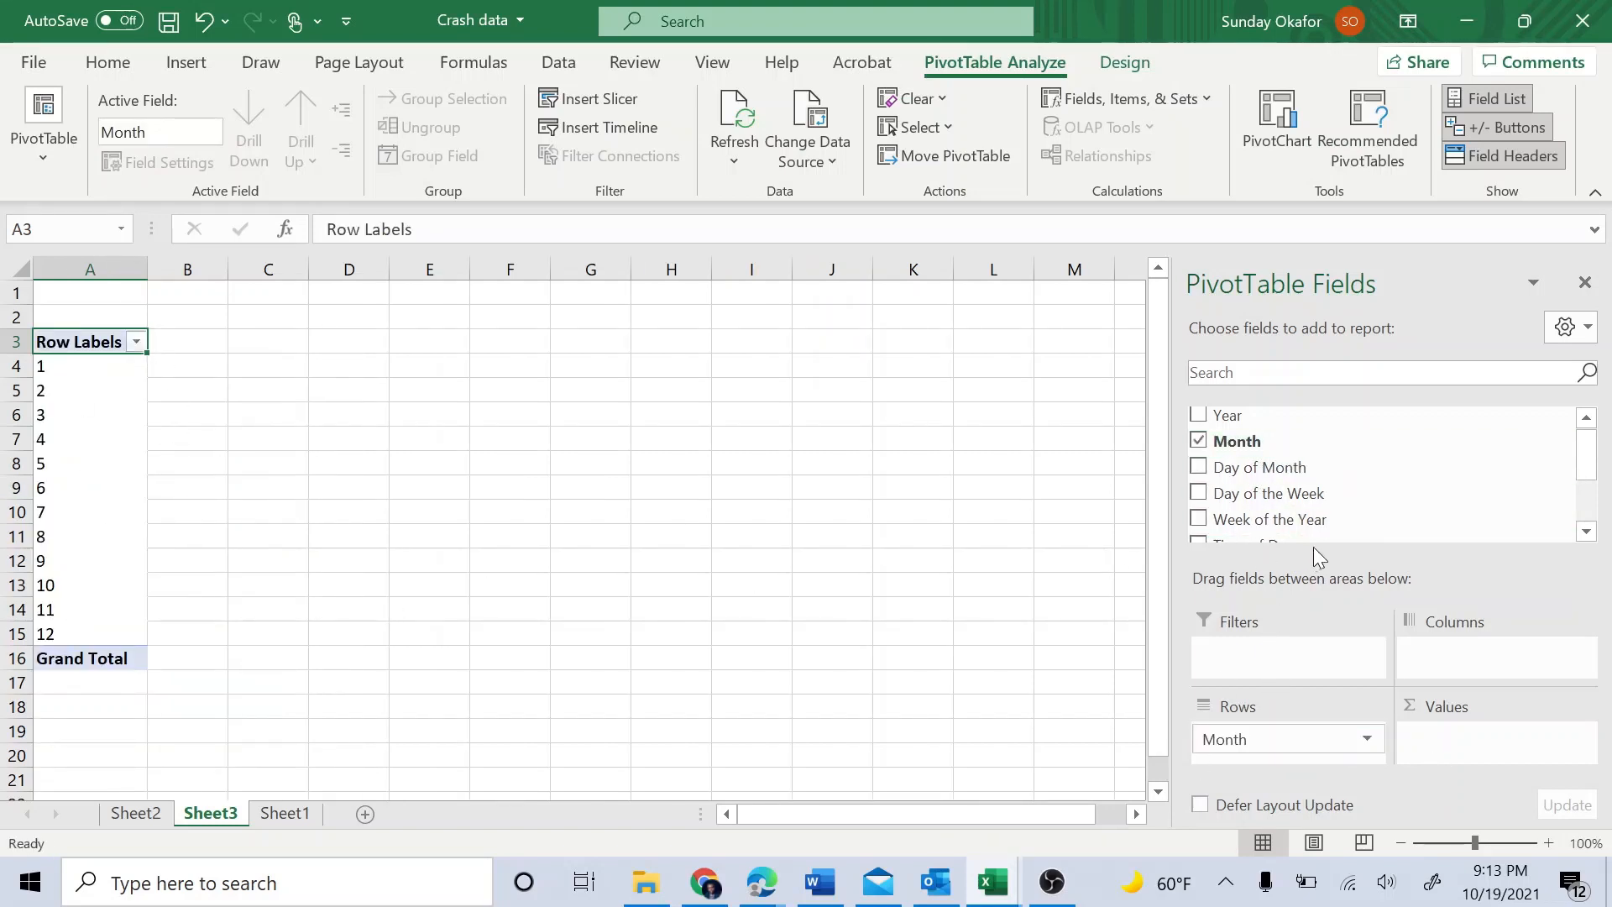
Add the Highway Classifications field to both the columns and the values of the PivotTable.
scroll(1324, 487, down, 1)
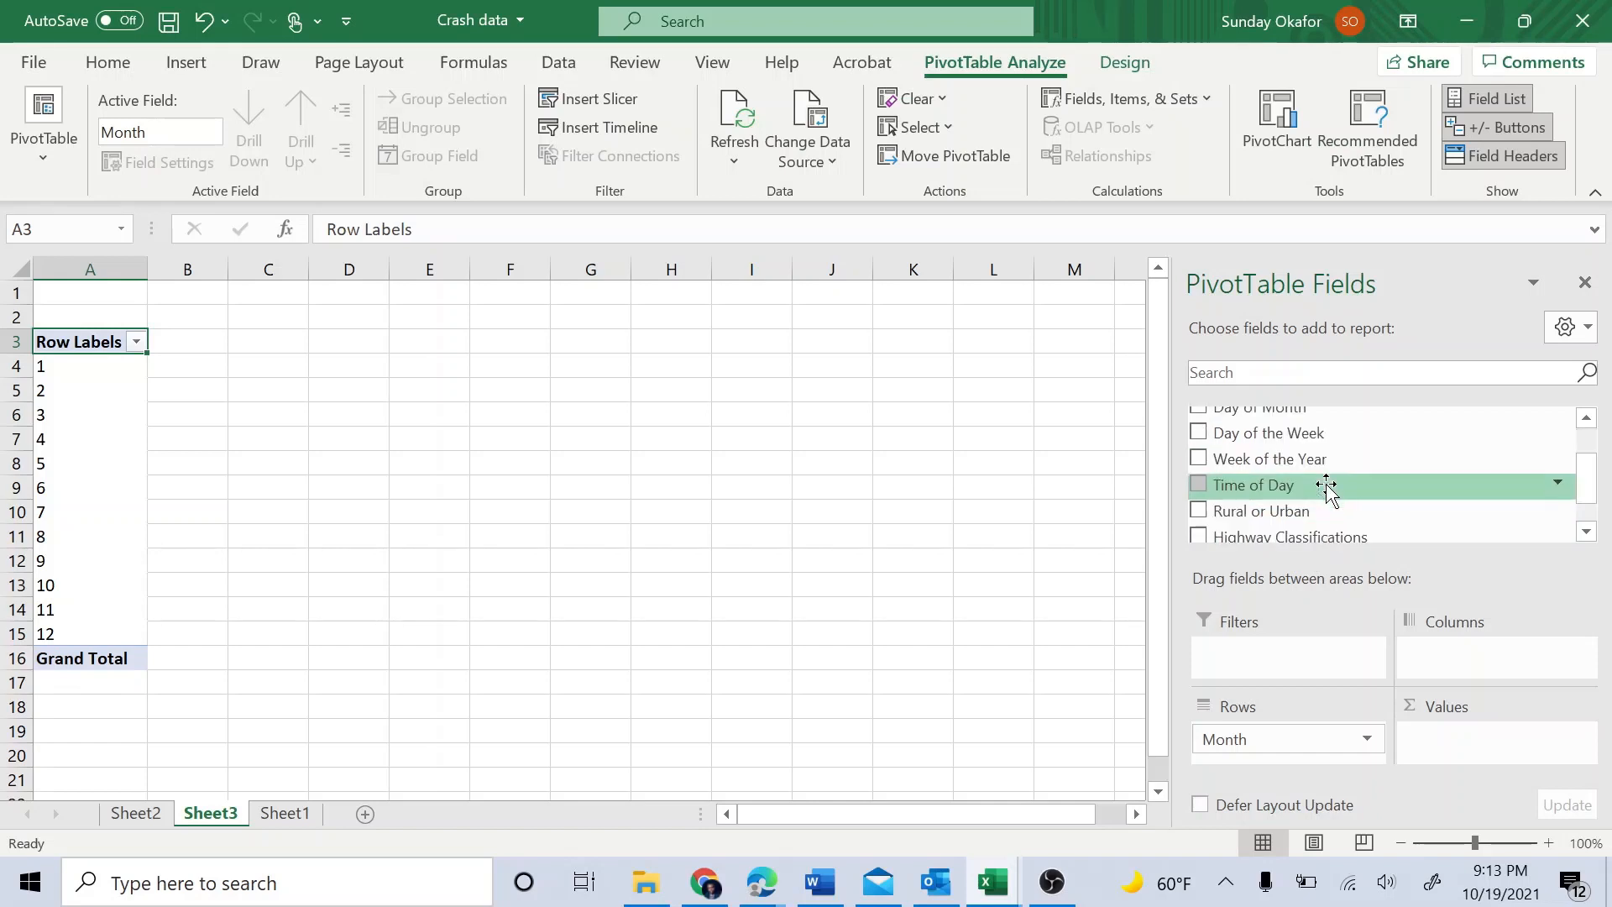
scroll(1324, 491, down, 1)
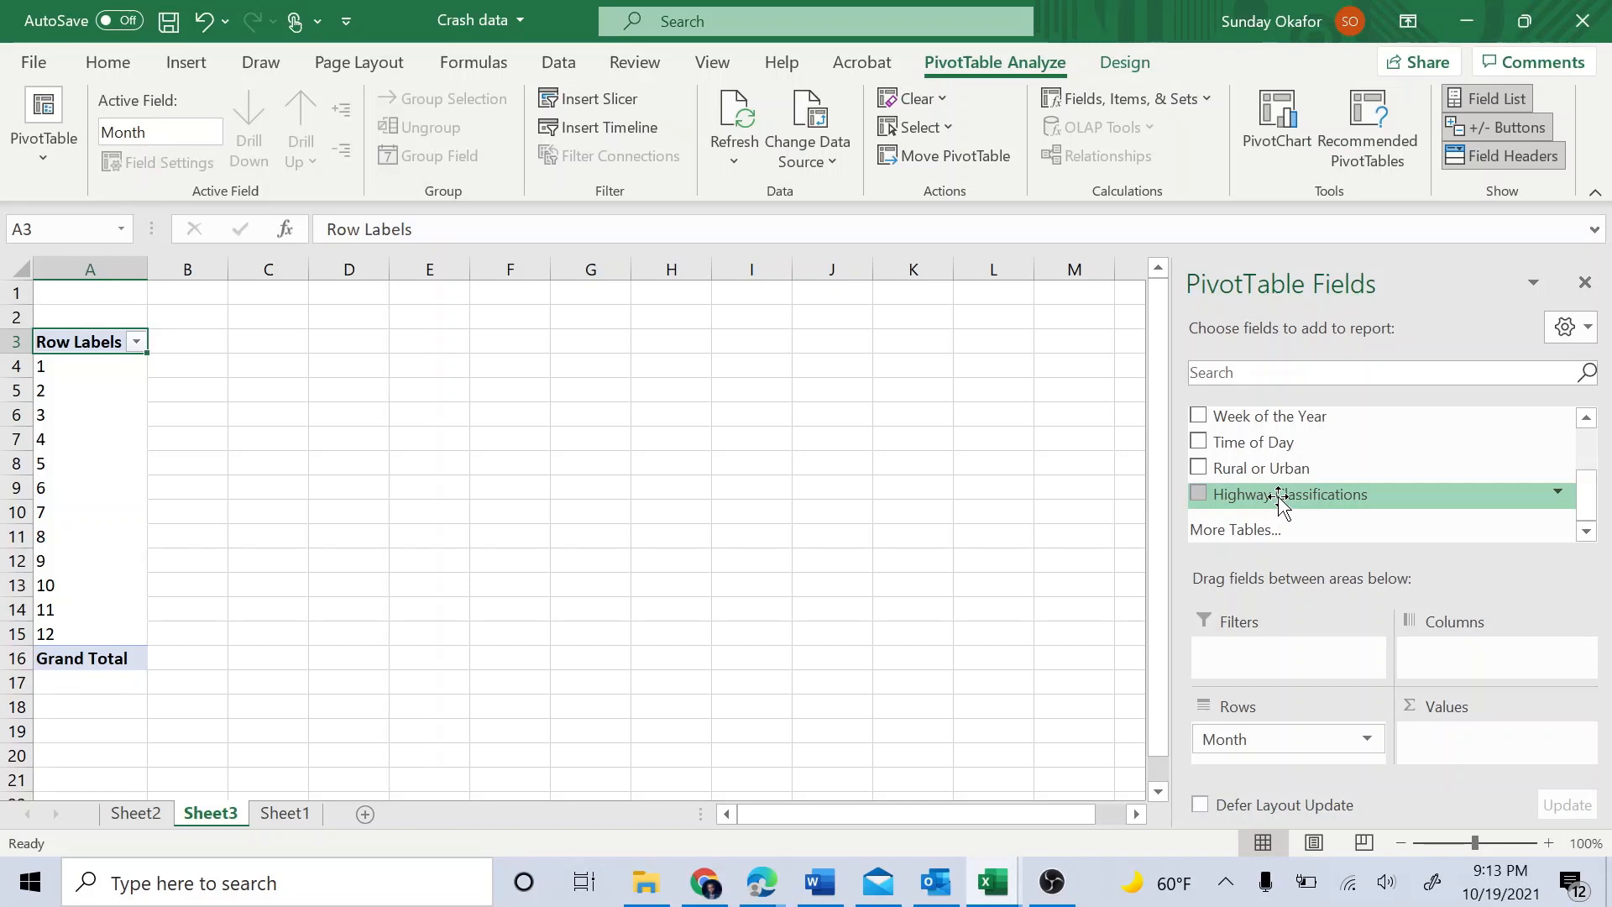
drag(1278, 500, 1522, 676)
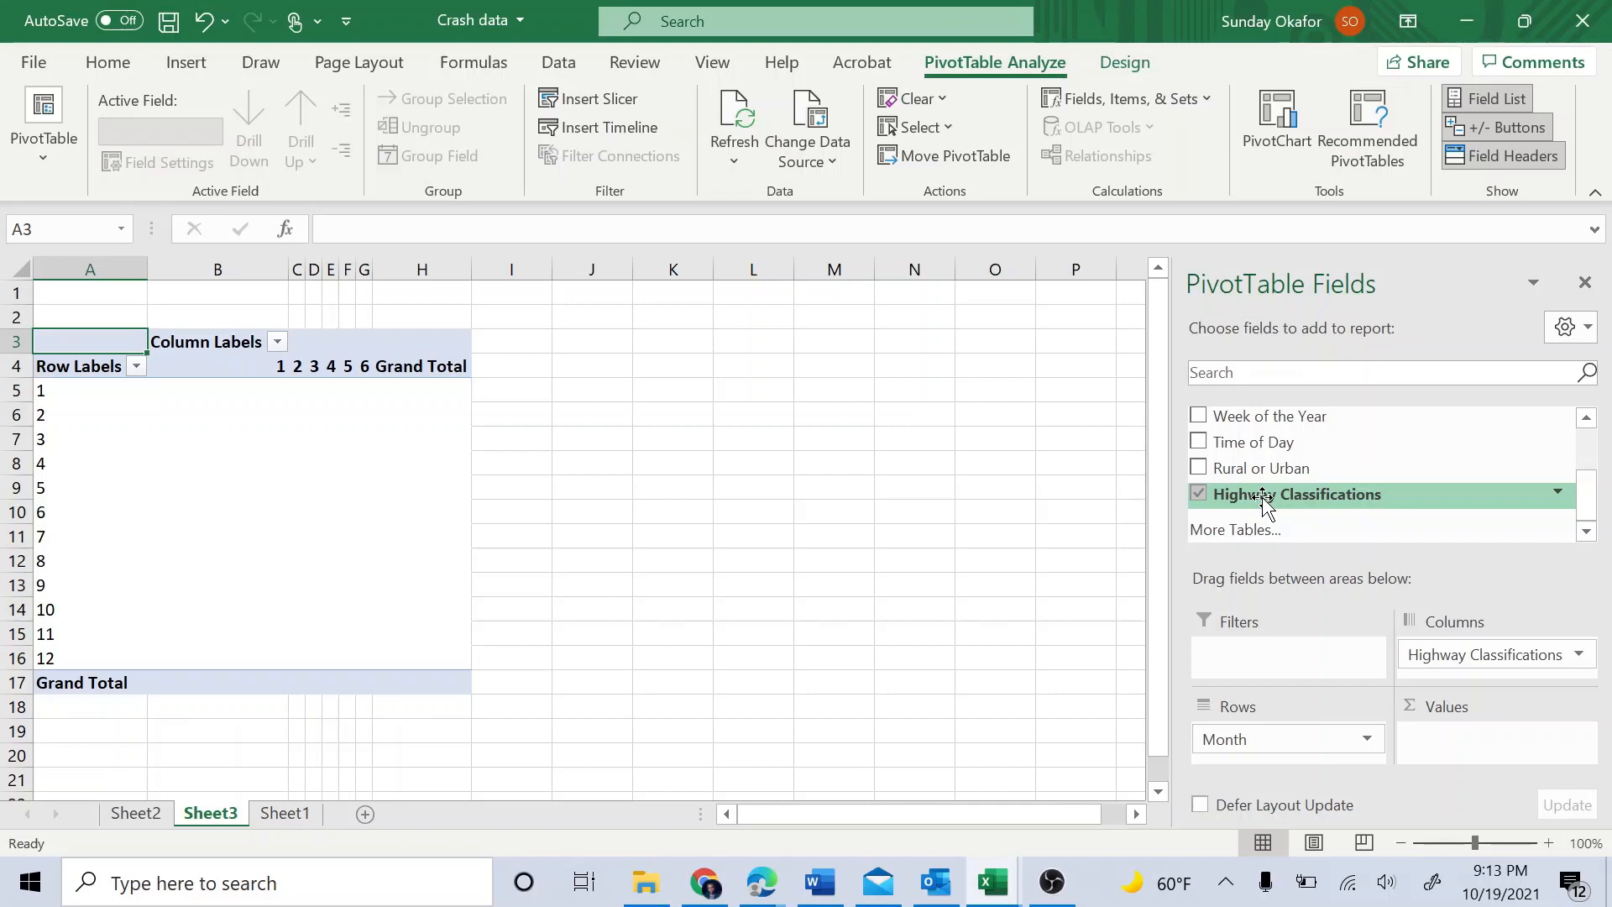
drag(1266, 499, 1495, 738)
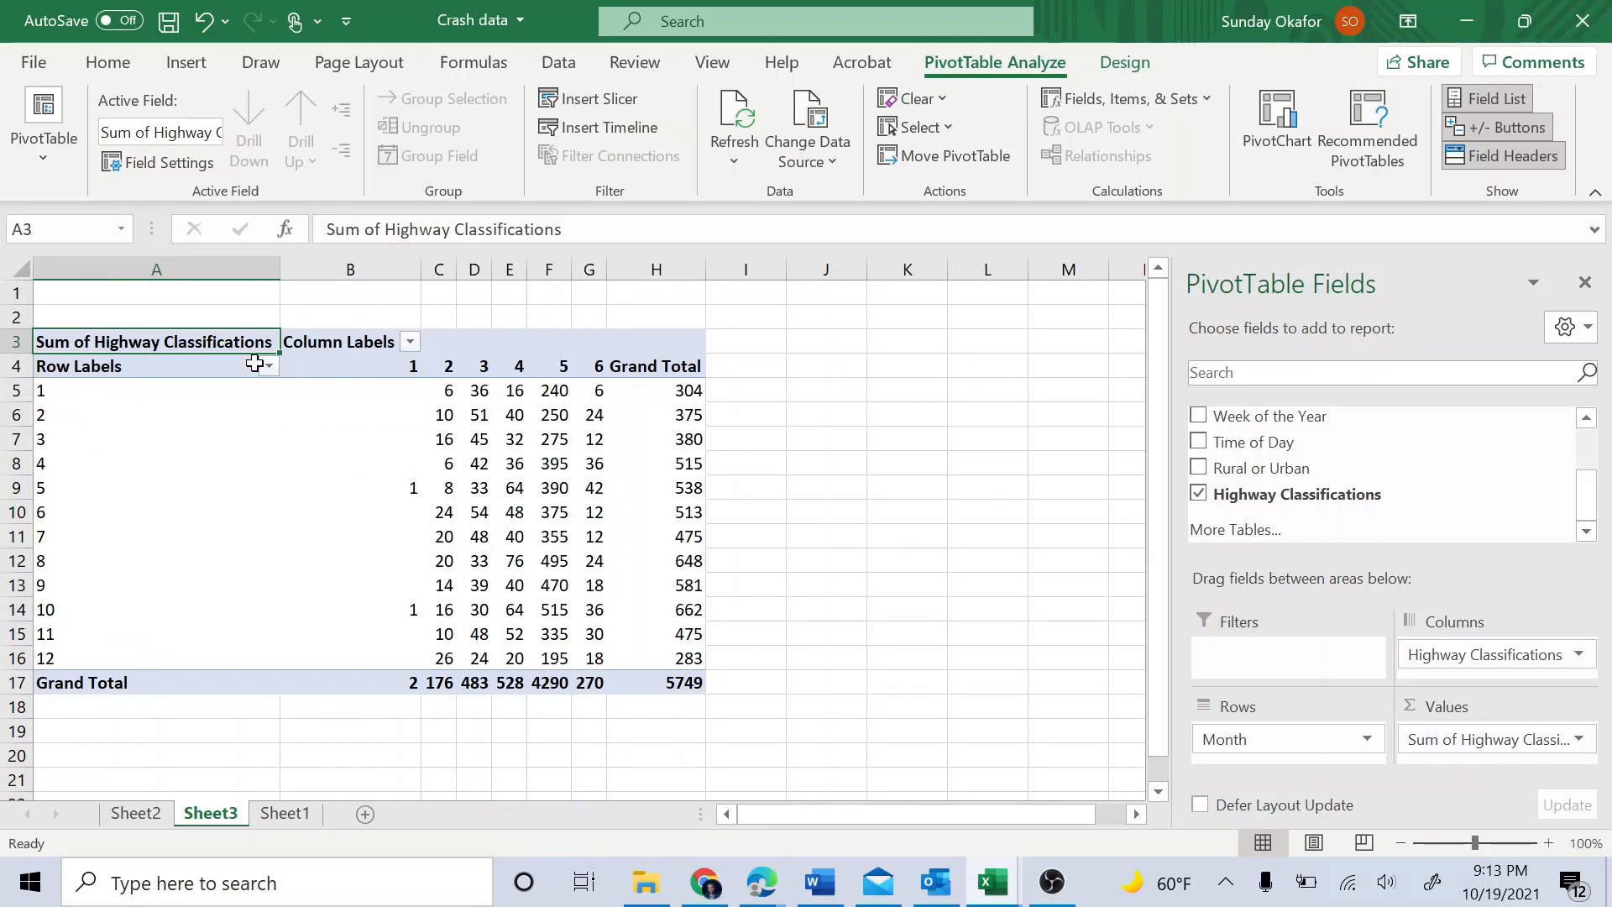
Examine the PivotTable's month rows, highway classification columns 1 to 6 and the summed values.
click(44, 391)
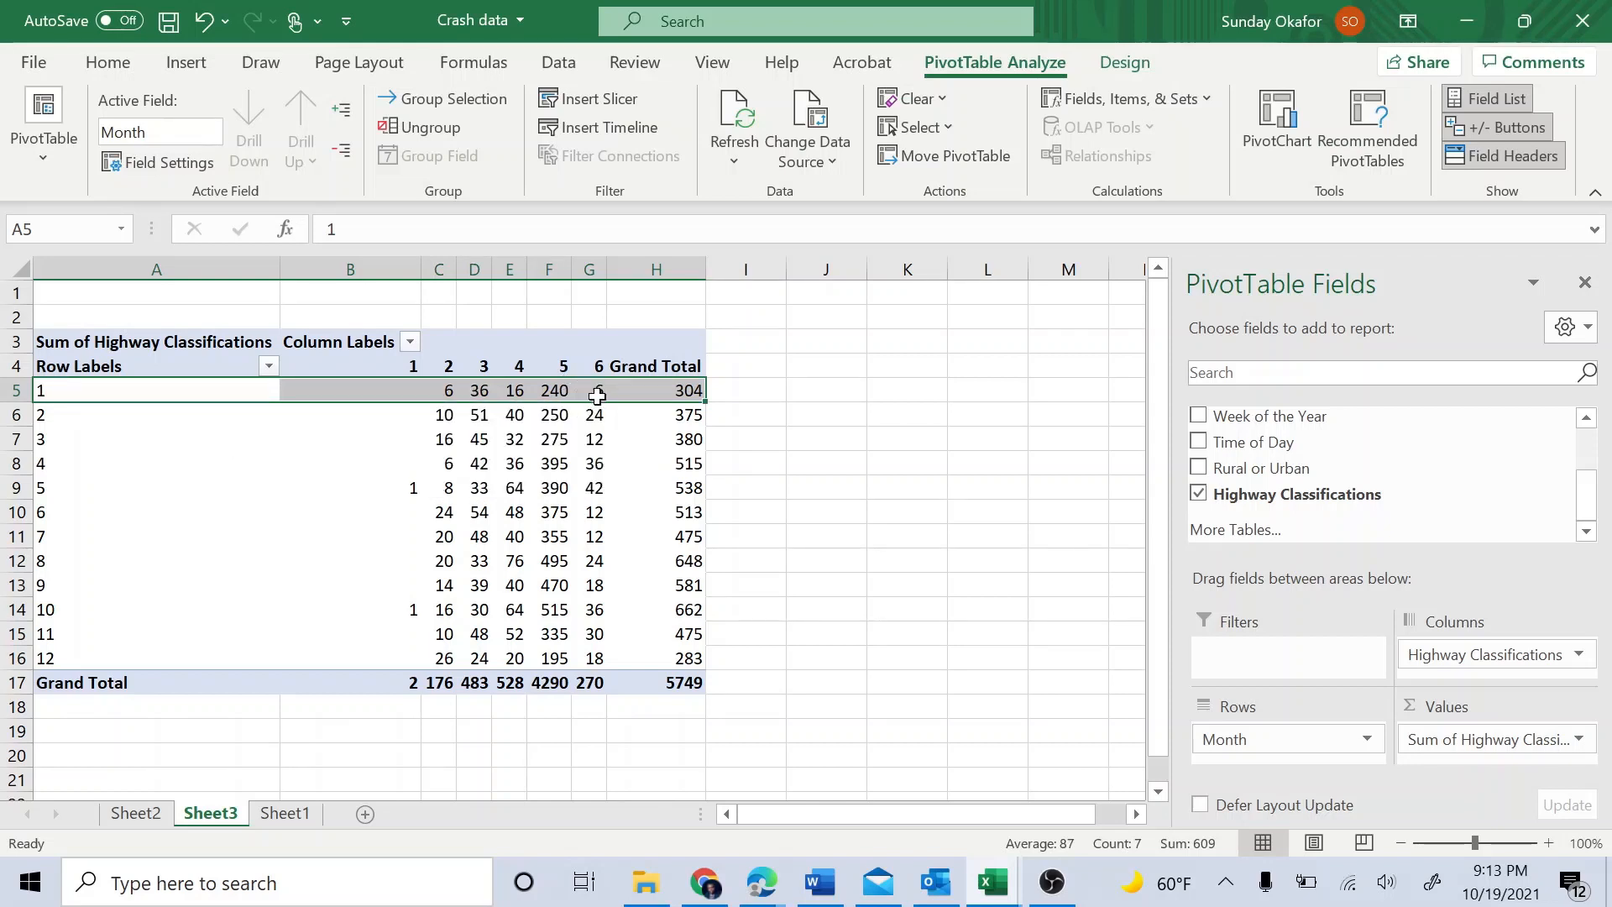
click(433, 366)
mouse_move(447, 364)
mouse_down()
mouse_move(407, 363)
mouse_move(428, 369)
mouse_up()
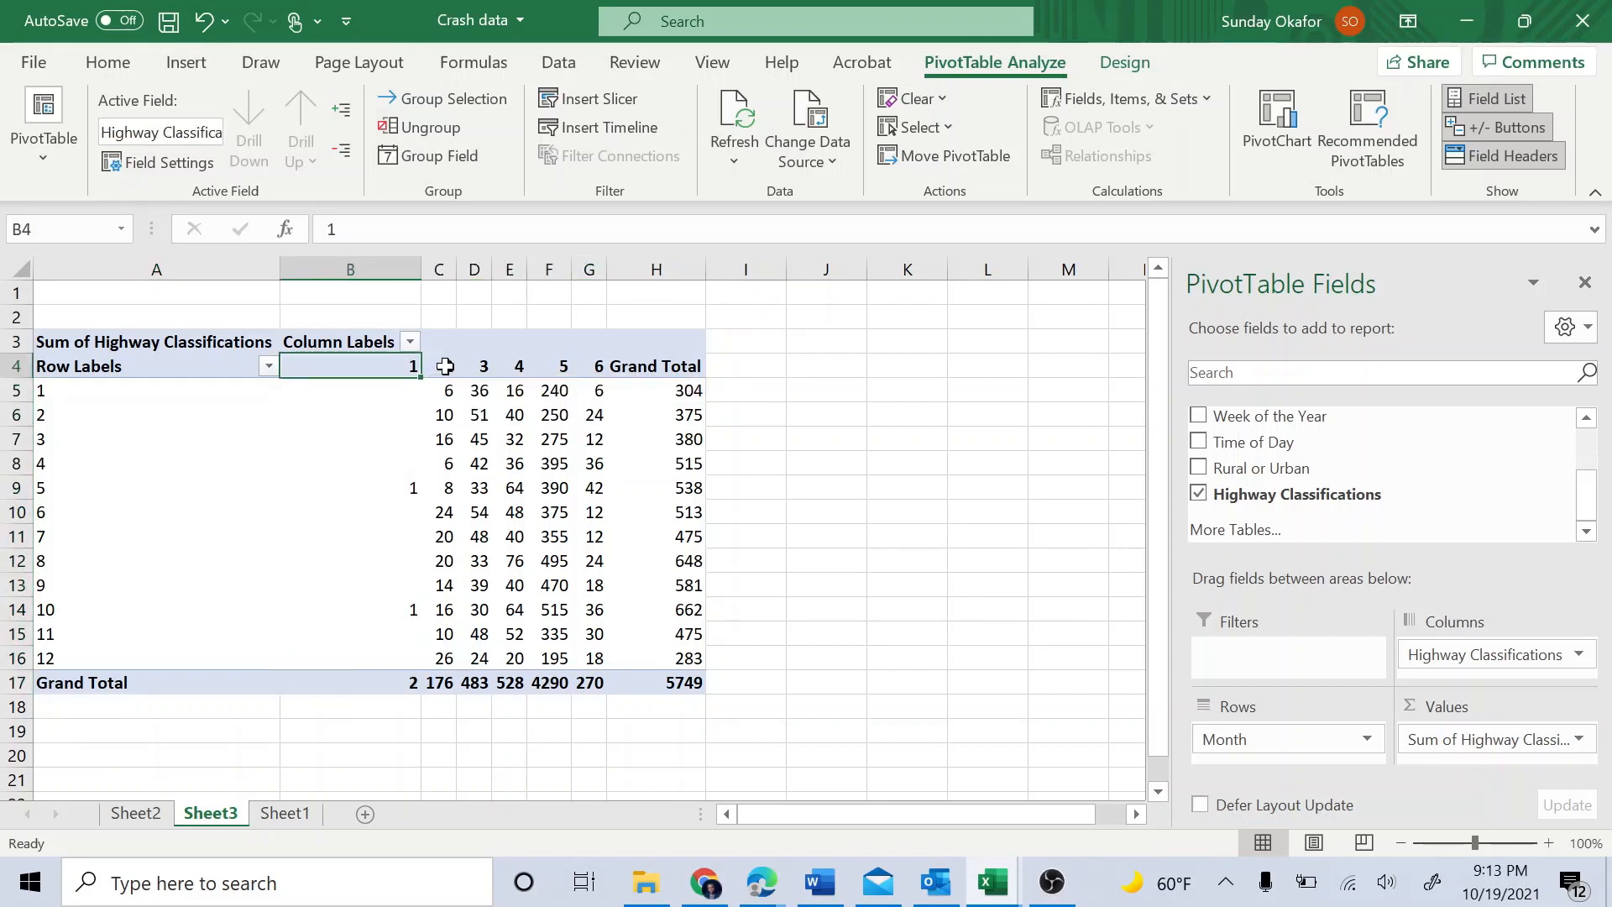
click(442, 366)
click(484, 364)
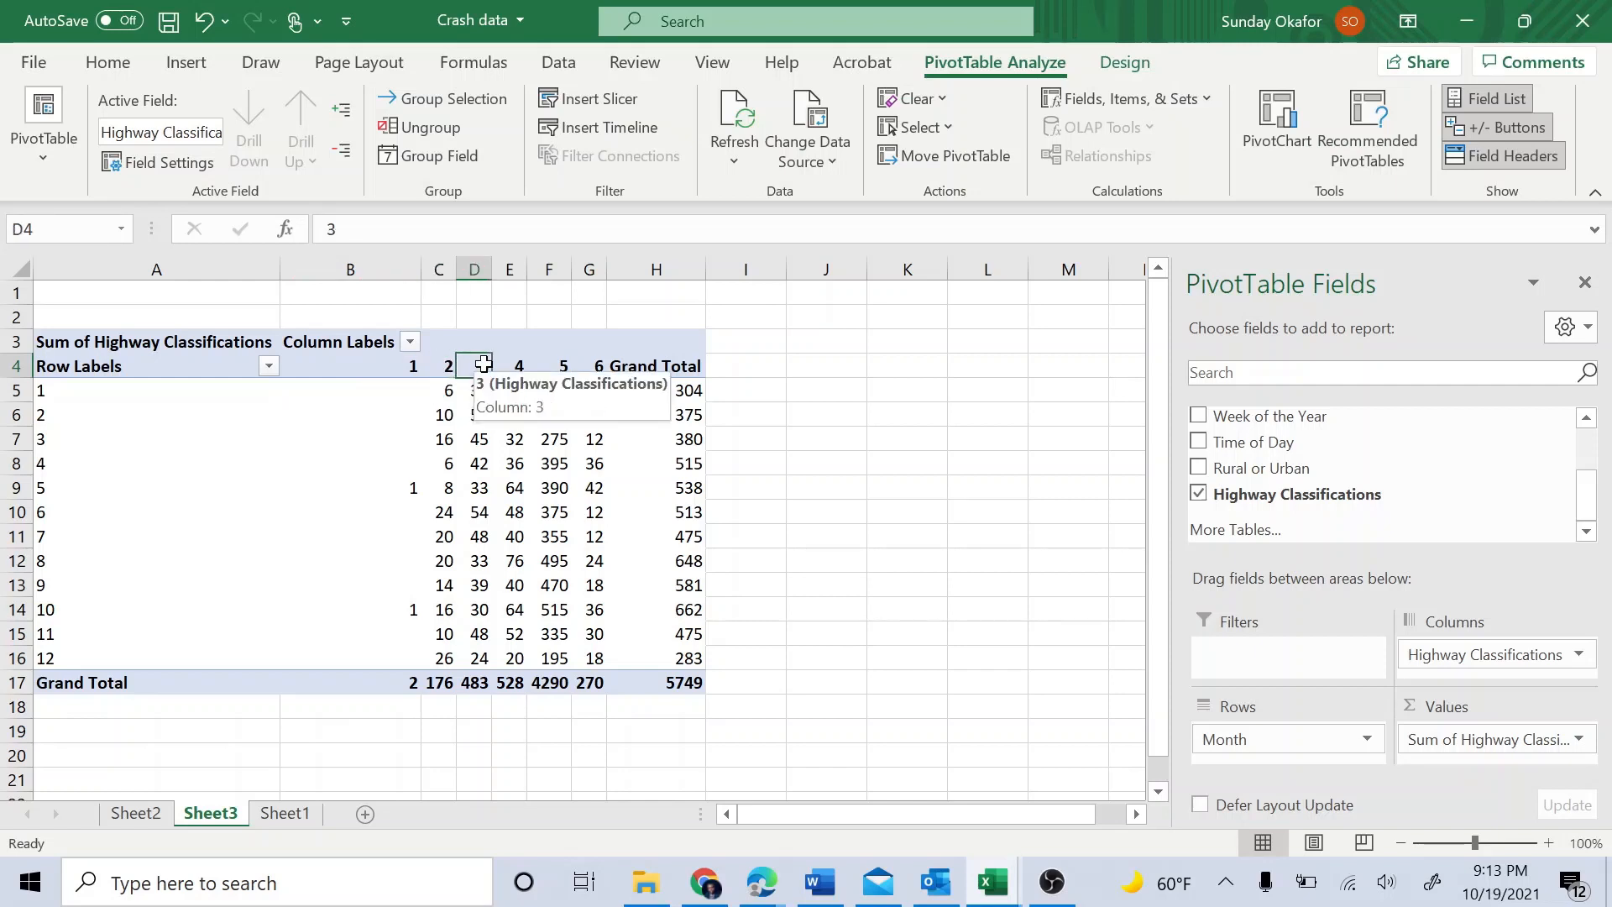
click(514, 364)
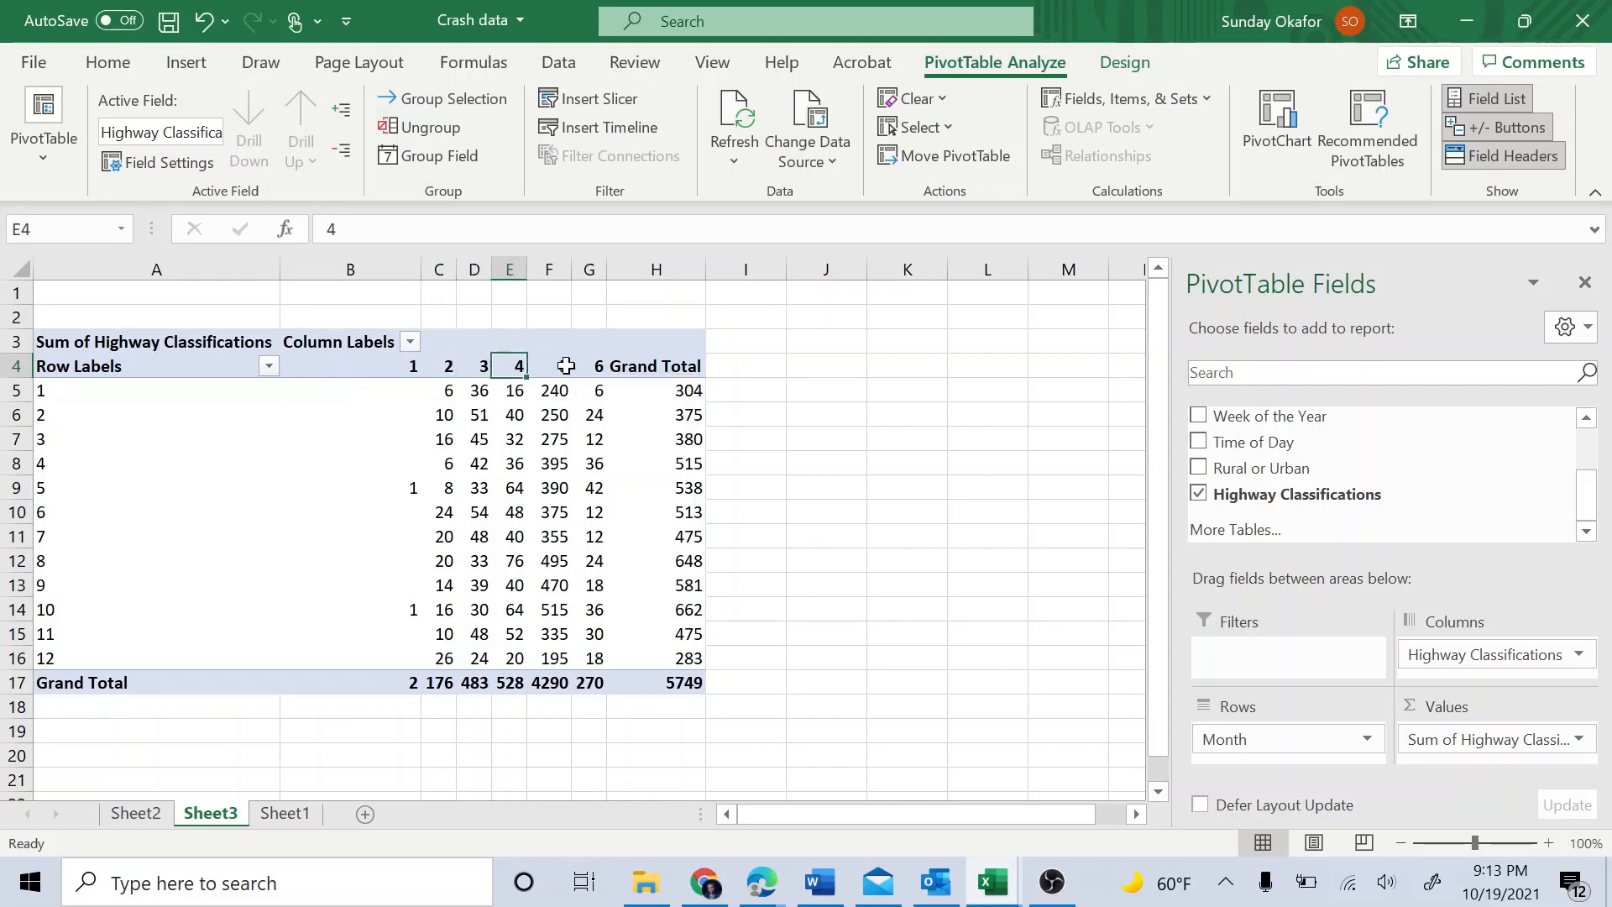
click(560, 365)
click(604, 366)
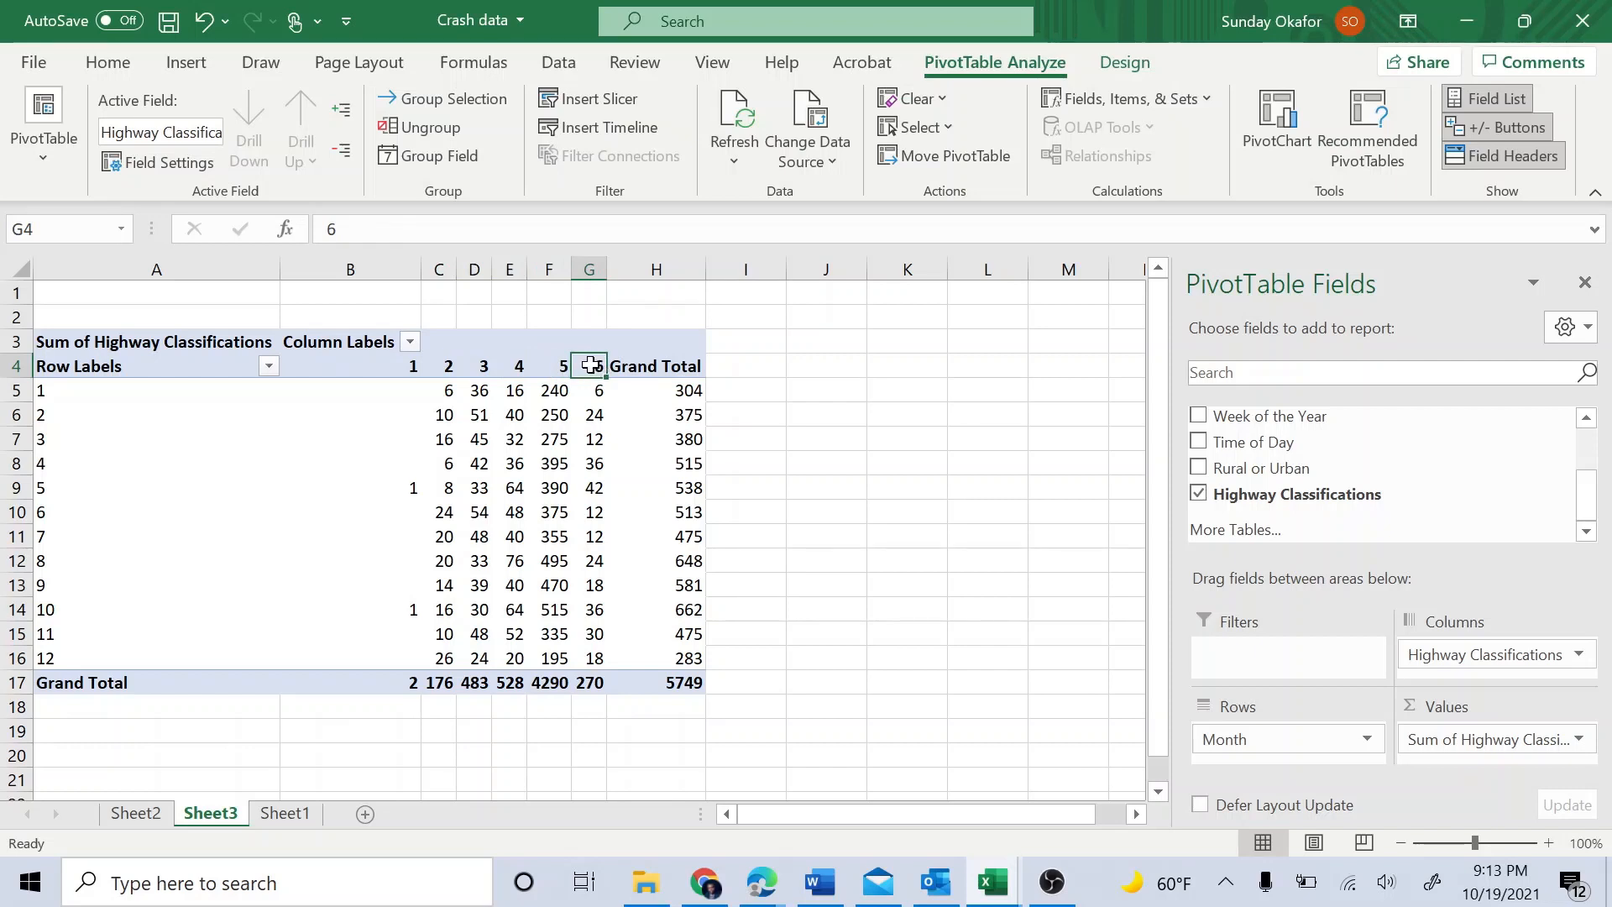
click(554, 365)
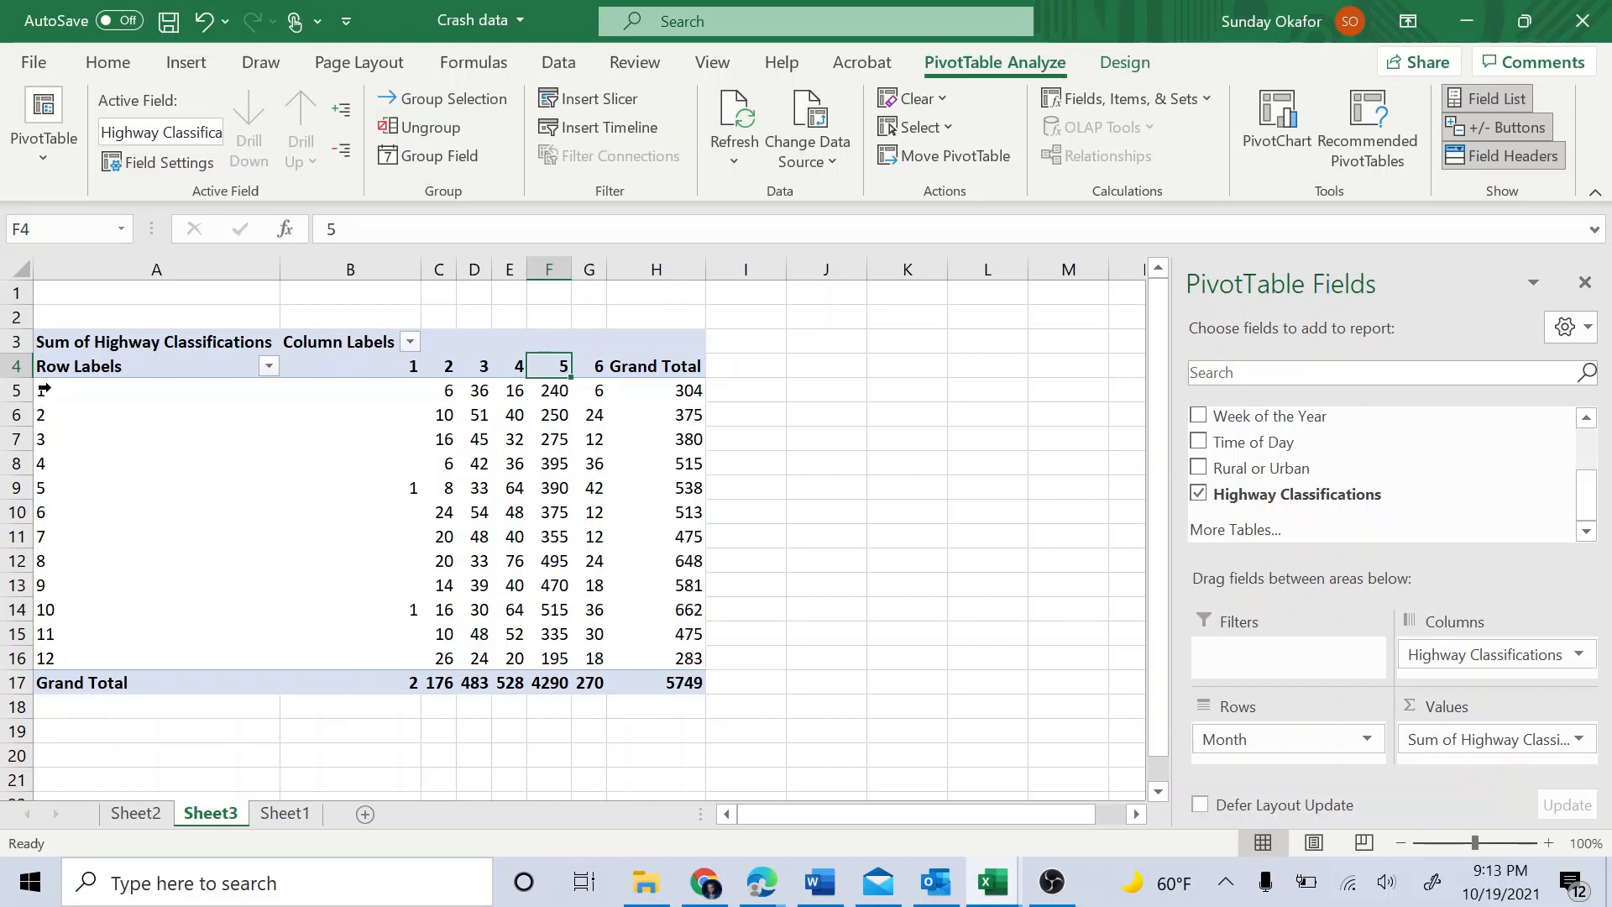
drag(55, 390, 601, 658)
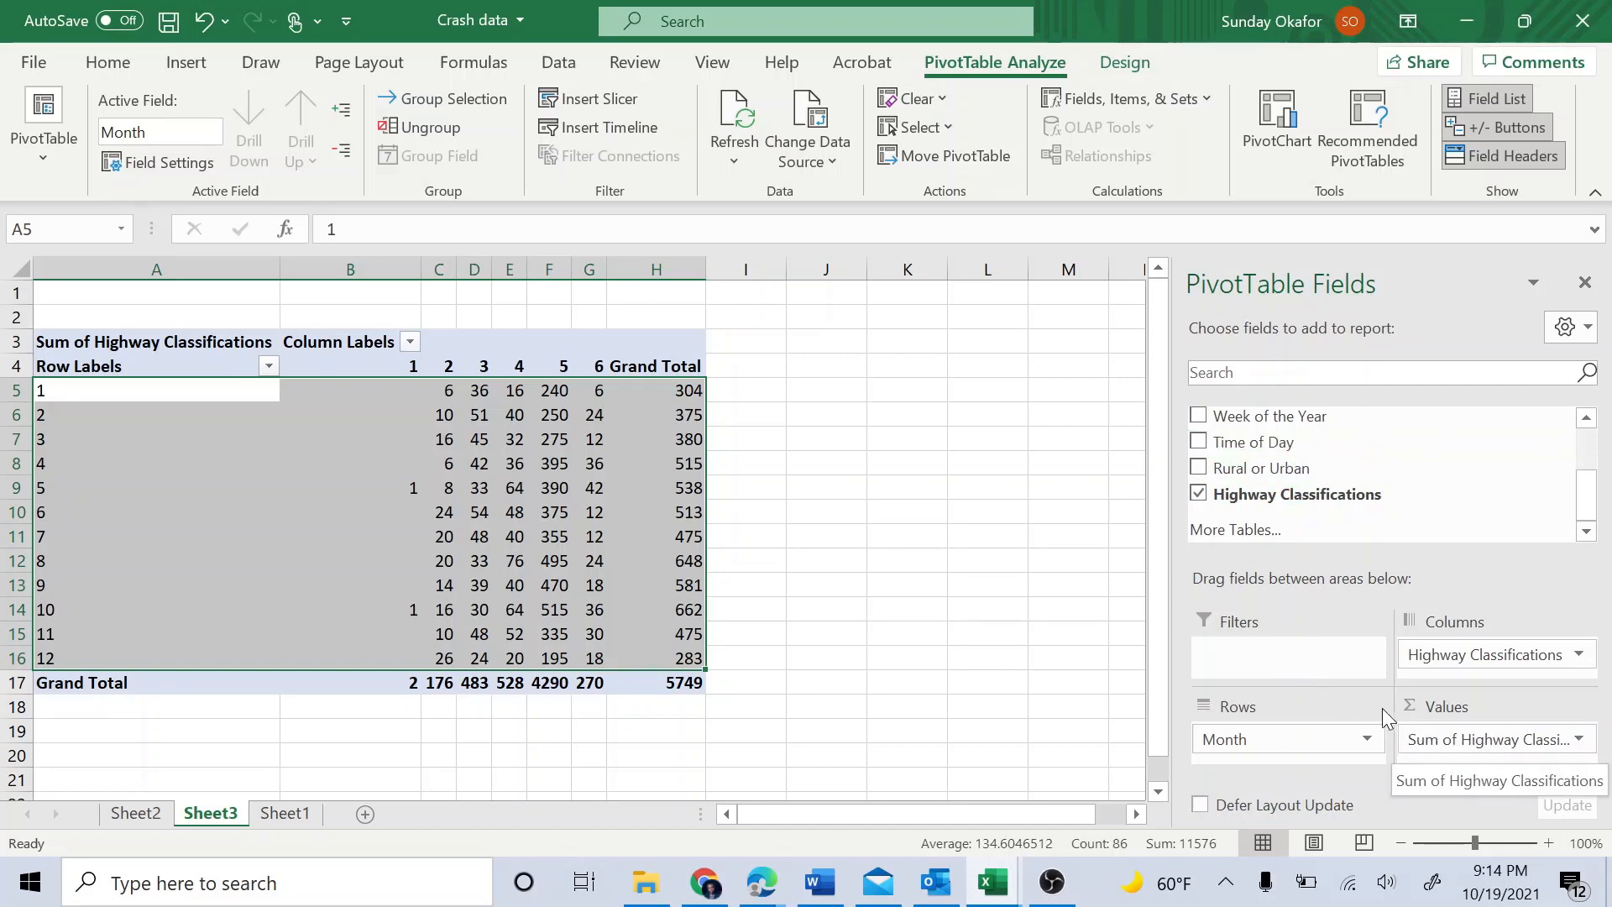
Change the Highway Classifications value field to summarize by Count.
click(1579, 740)
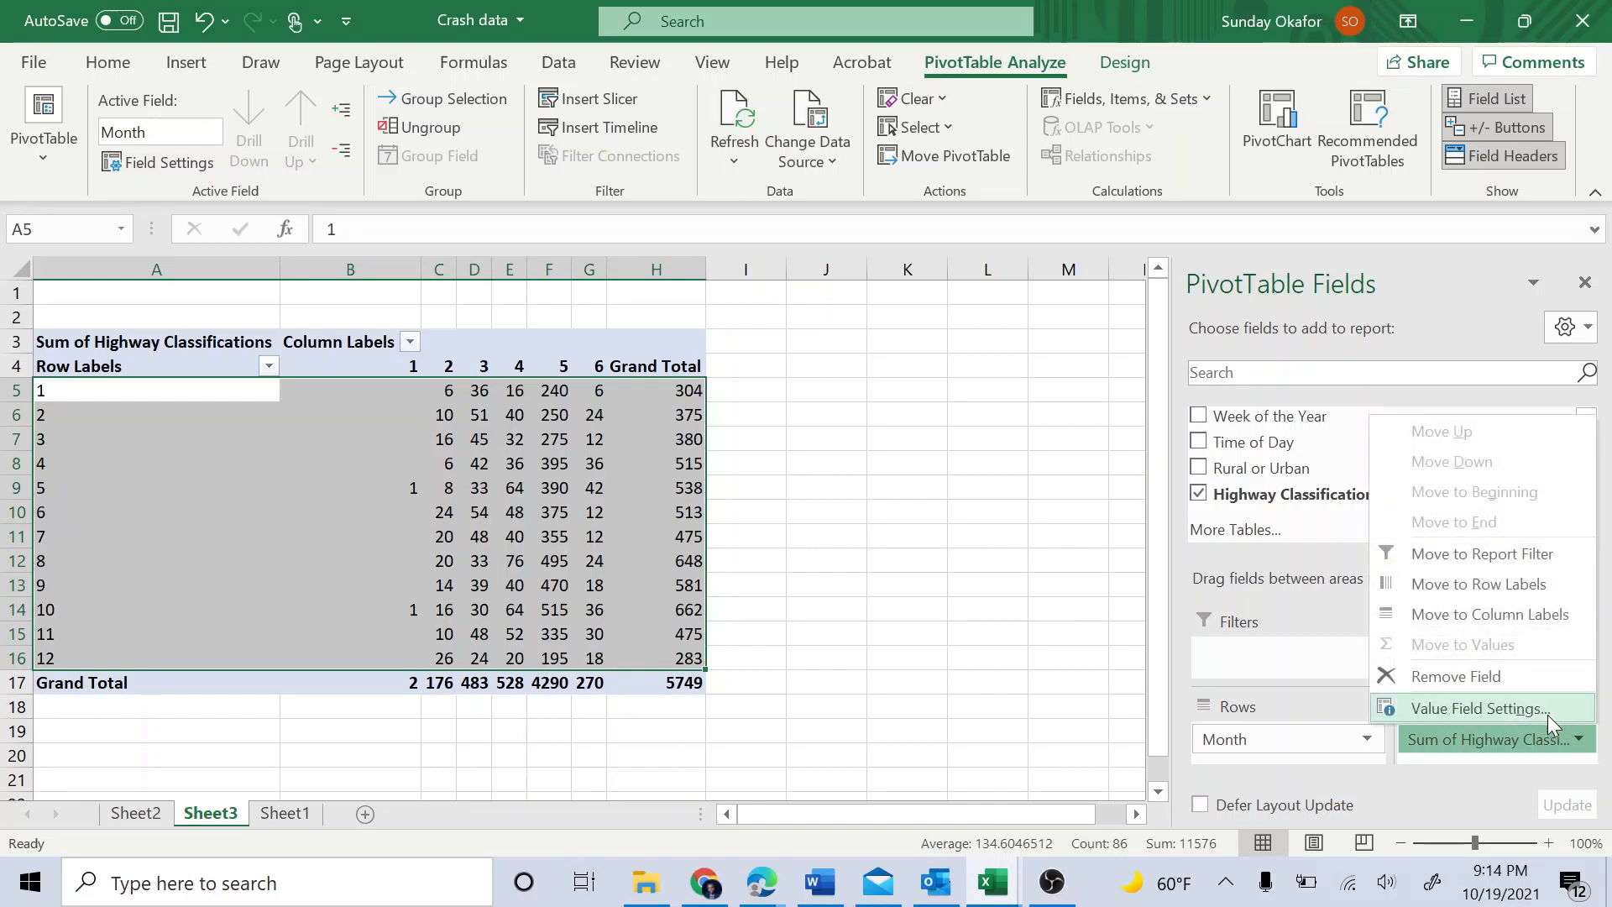
click(1480, 709)
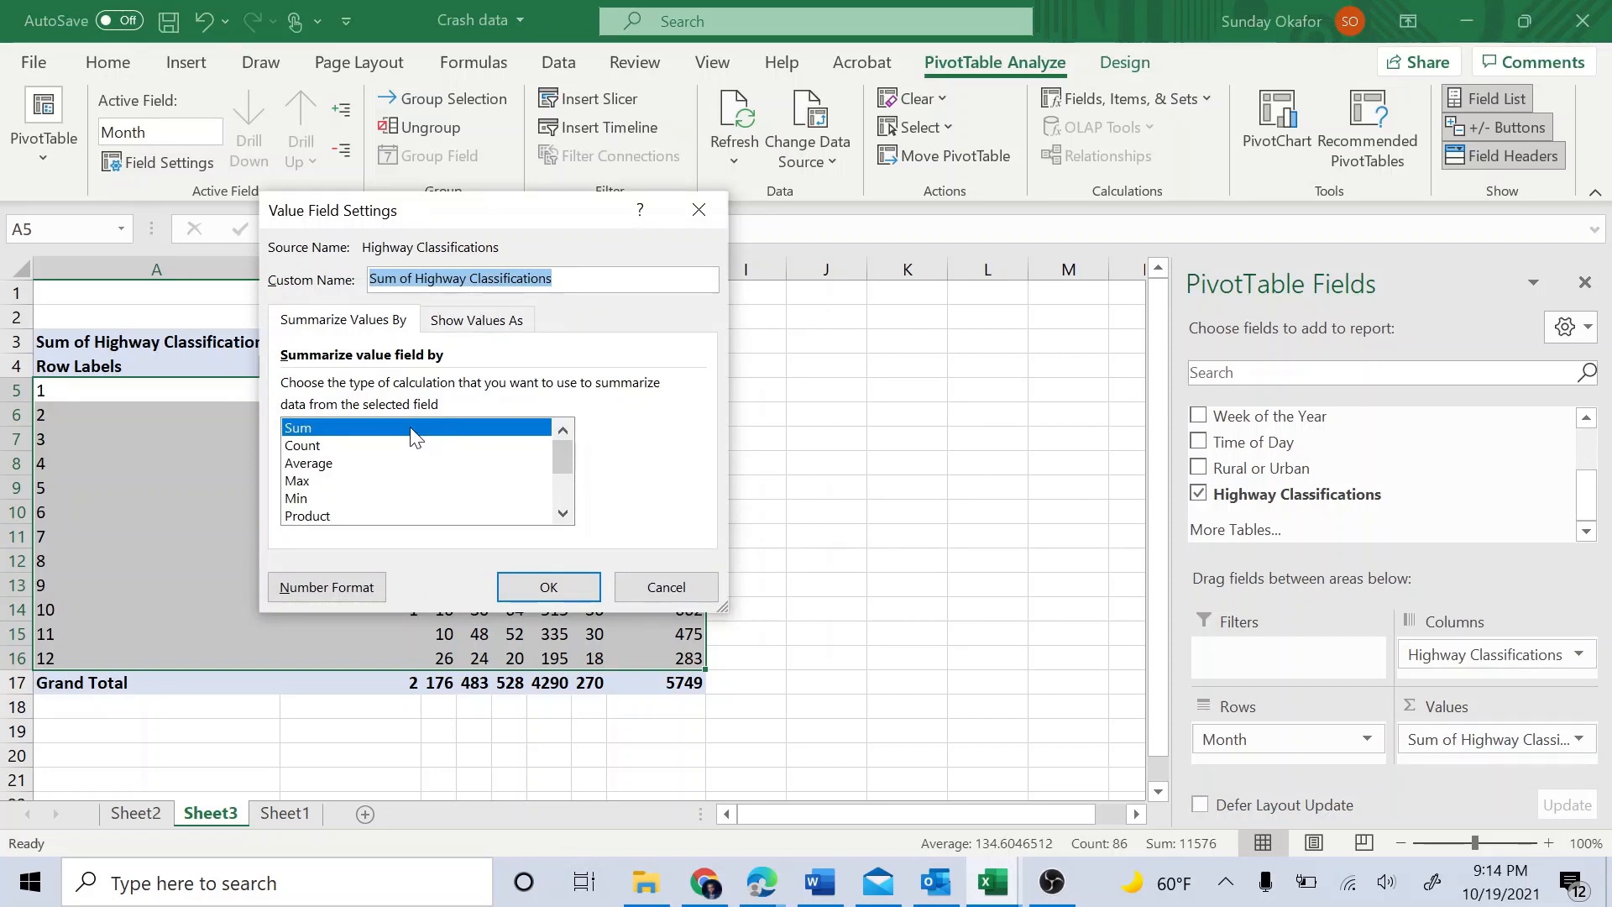
click(317, 447)
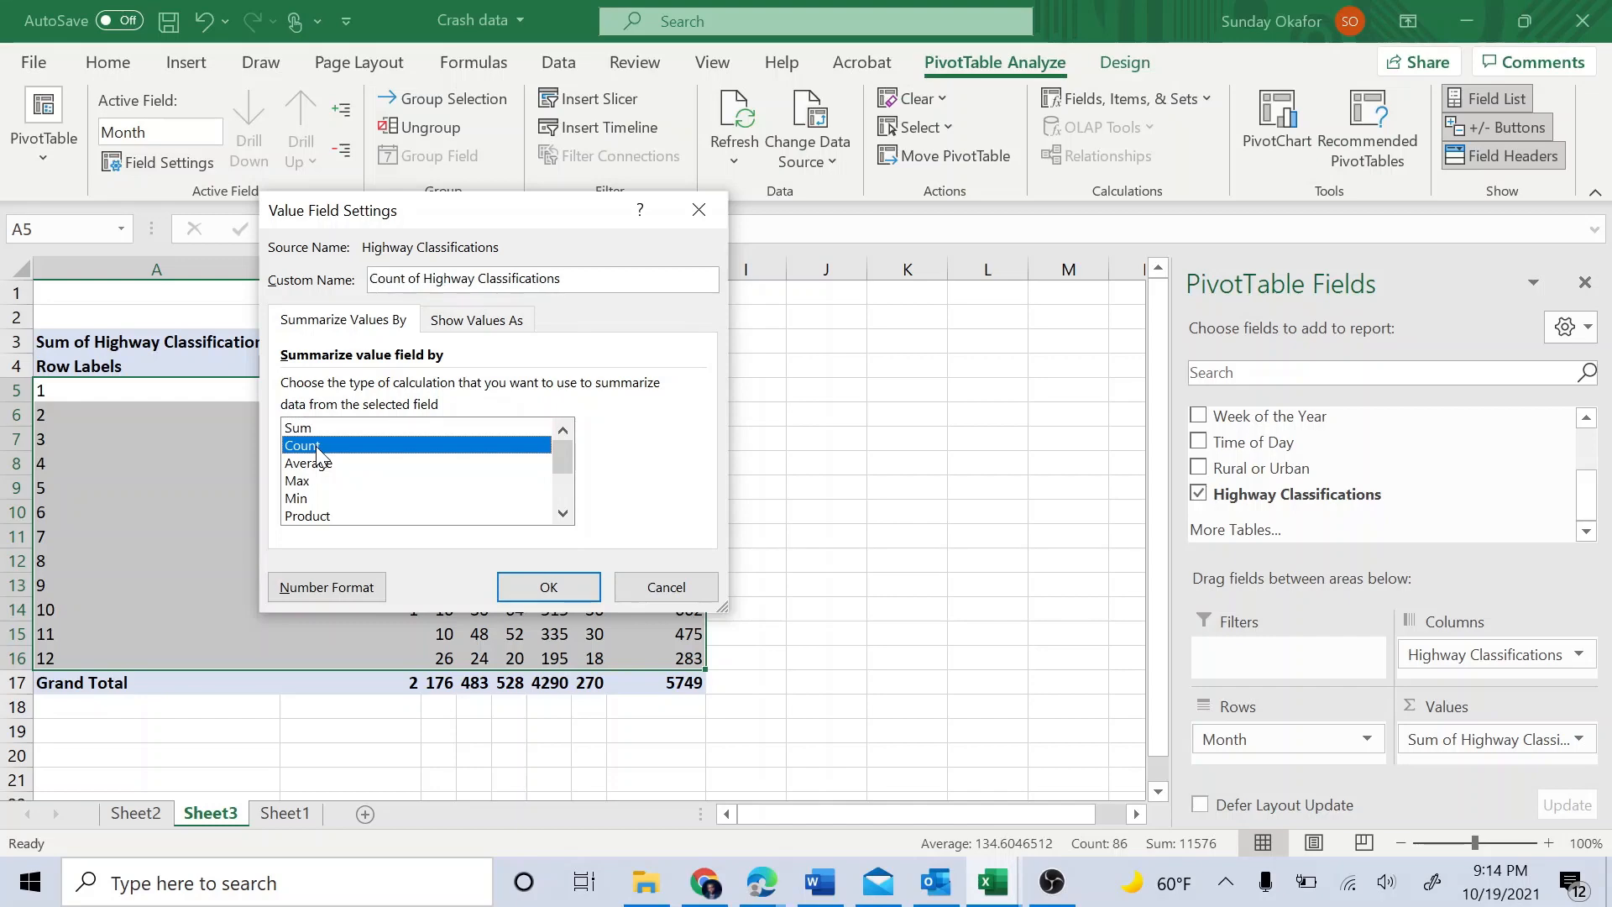
click(557, 591)
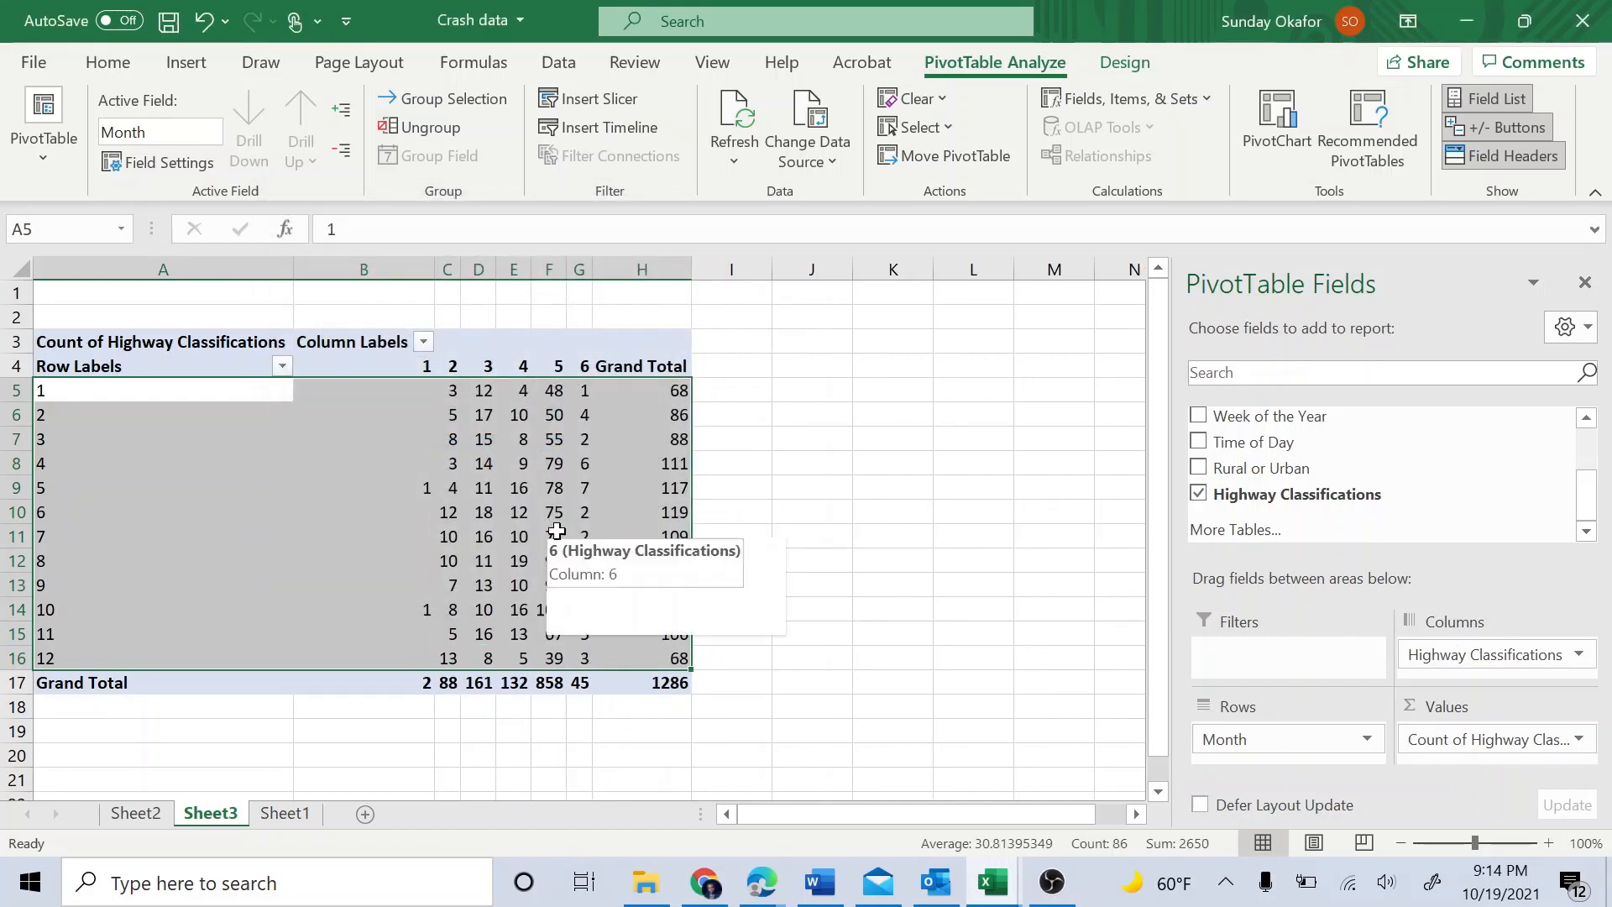
Examine the monthly crash counts for highway classification 5, including months 10, 8, 3 and 5.
click(560, 366)
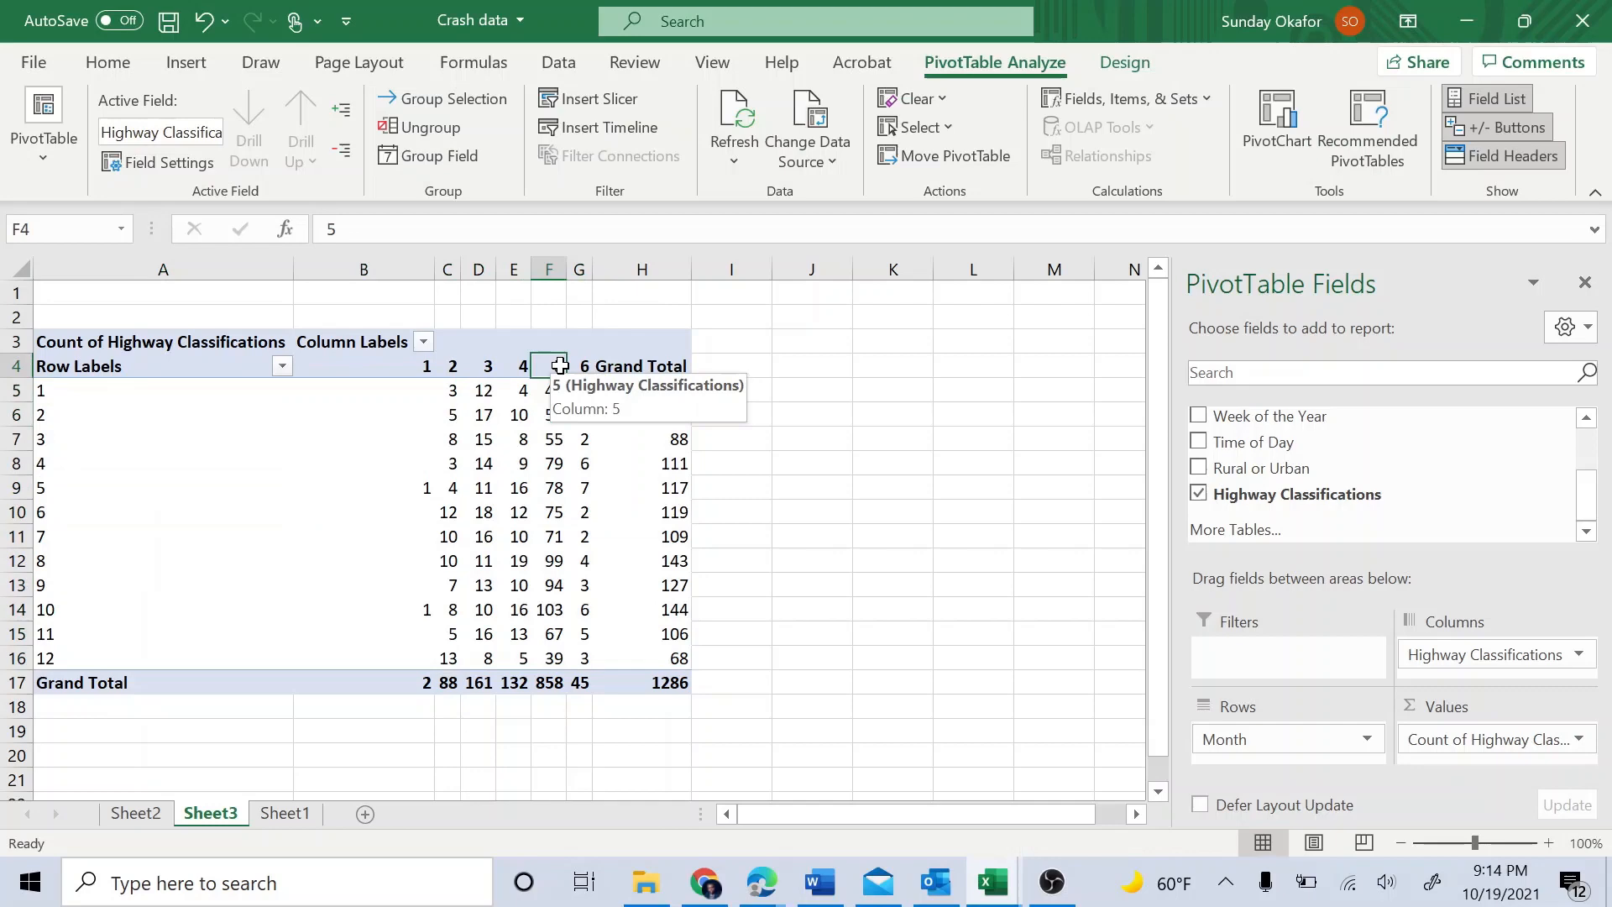
click(550, 270)
click(560, 367)
click(546, 609)
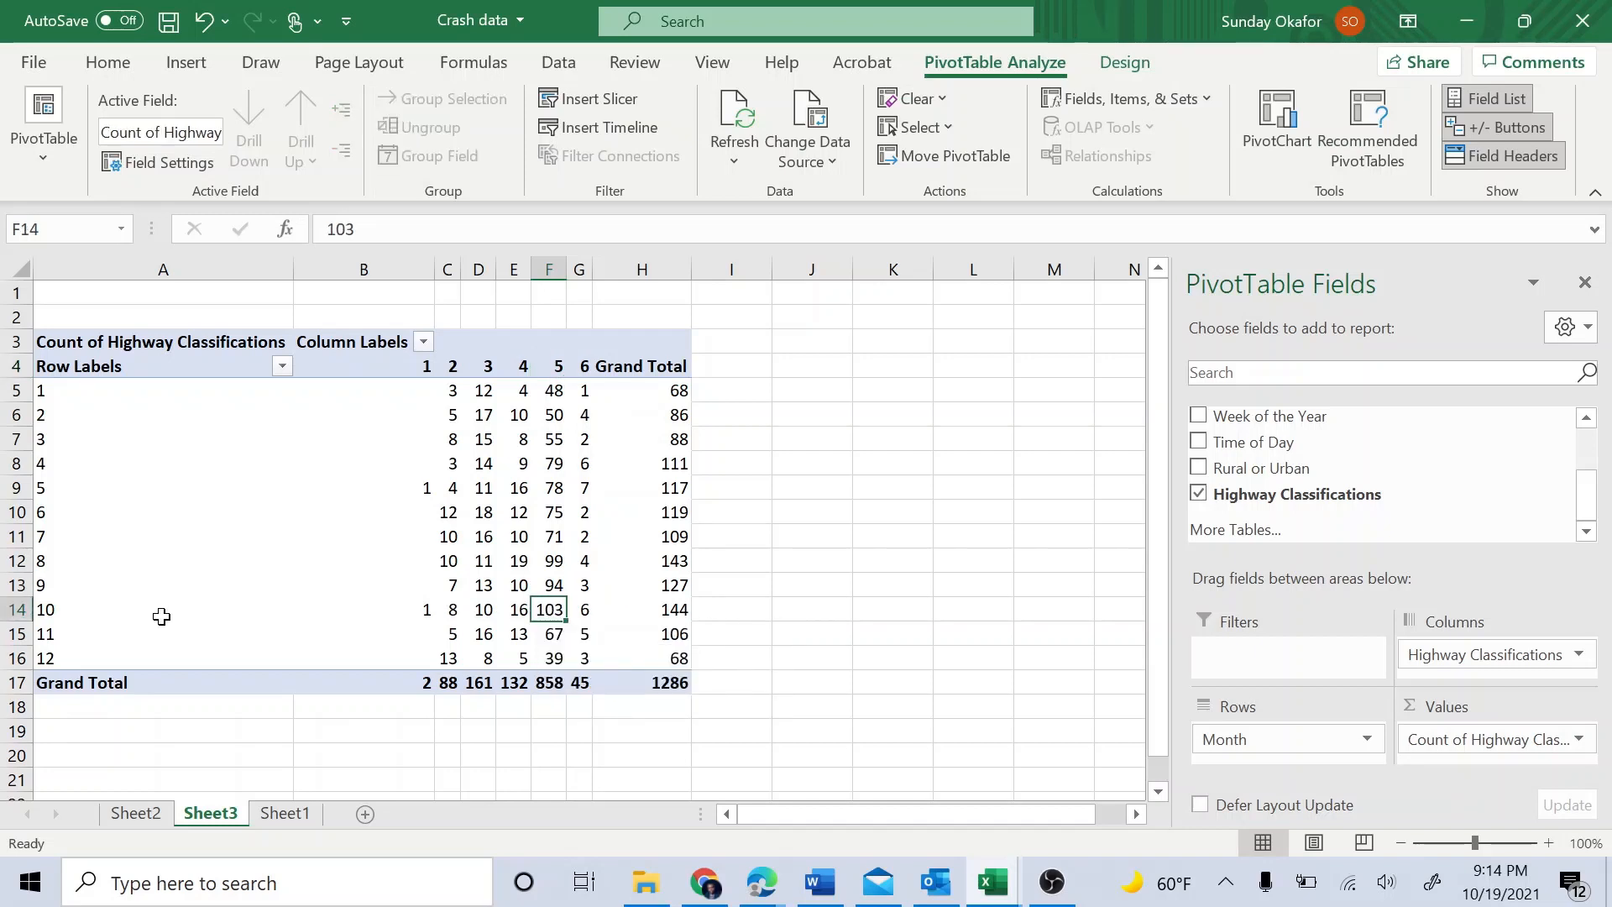
click(42, 610)
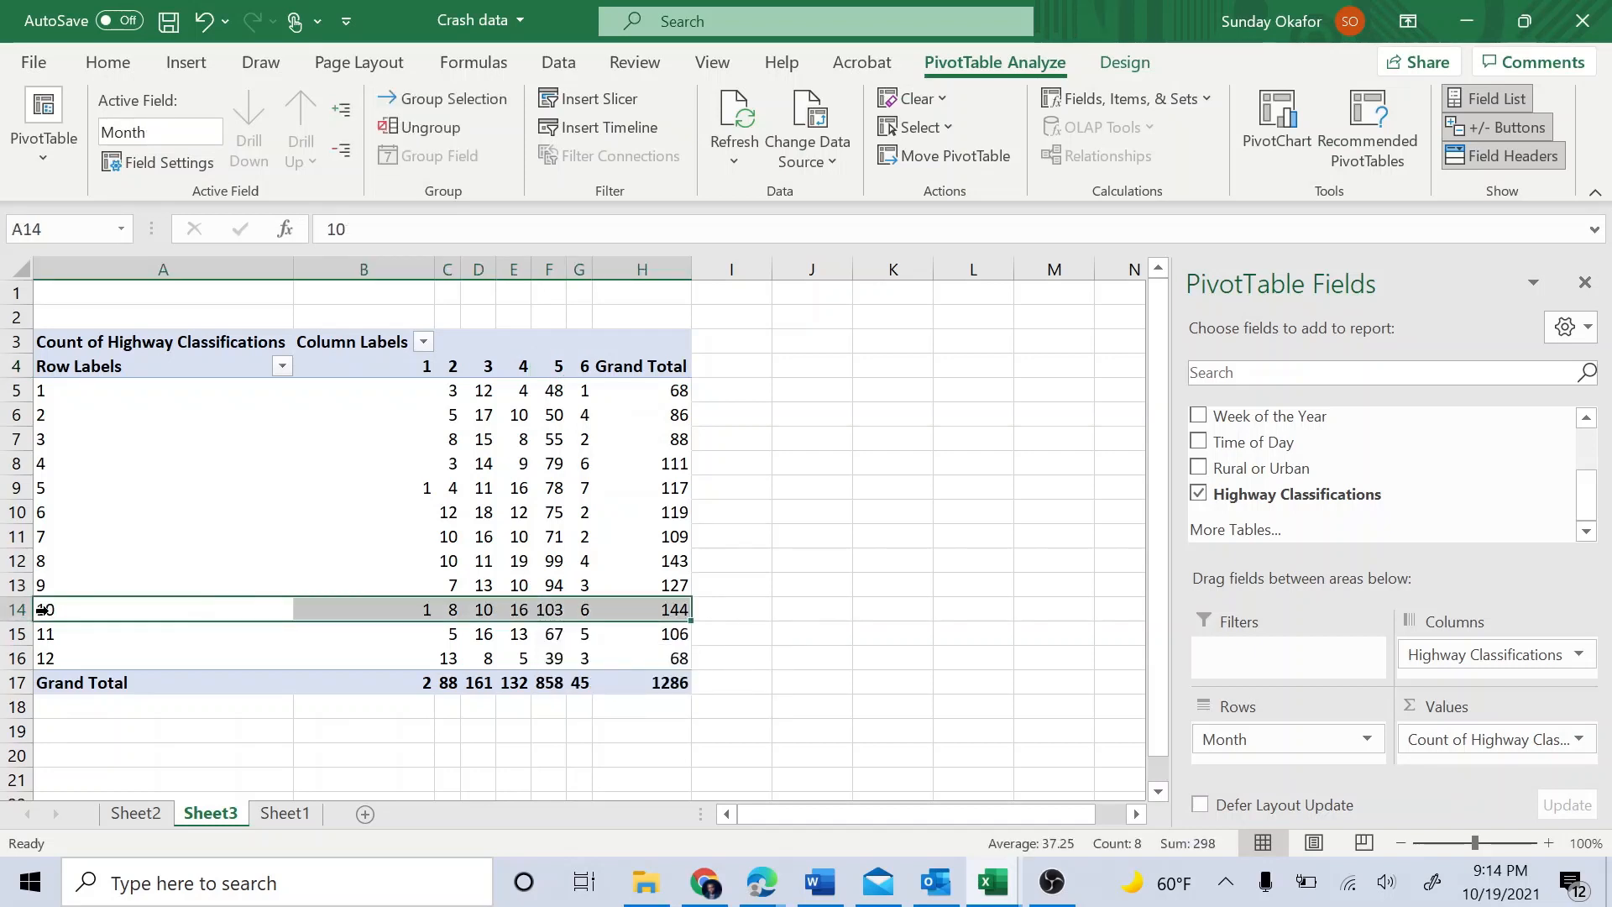
click(551, 611)
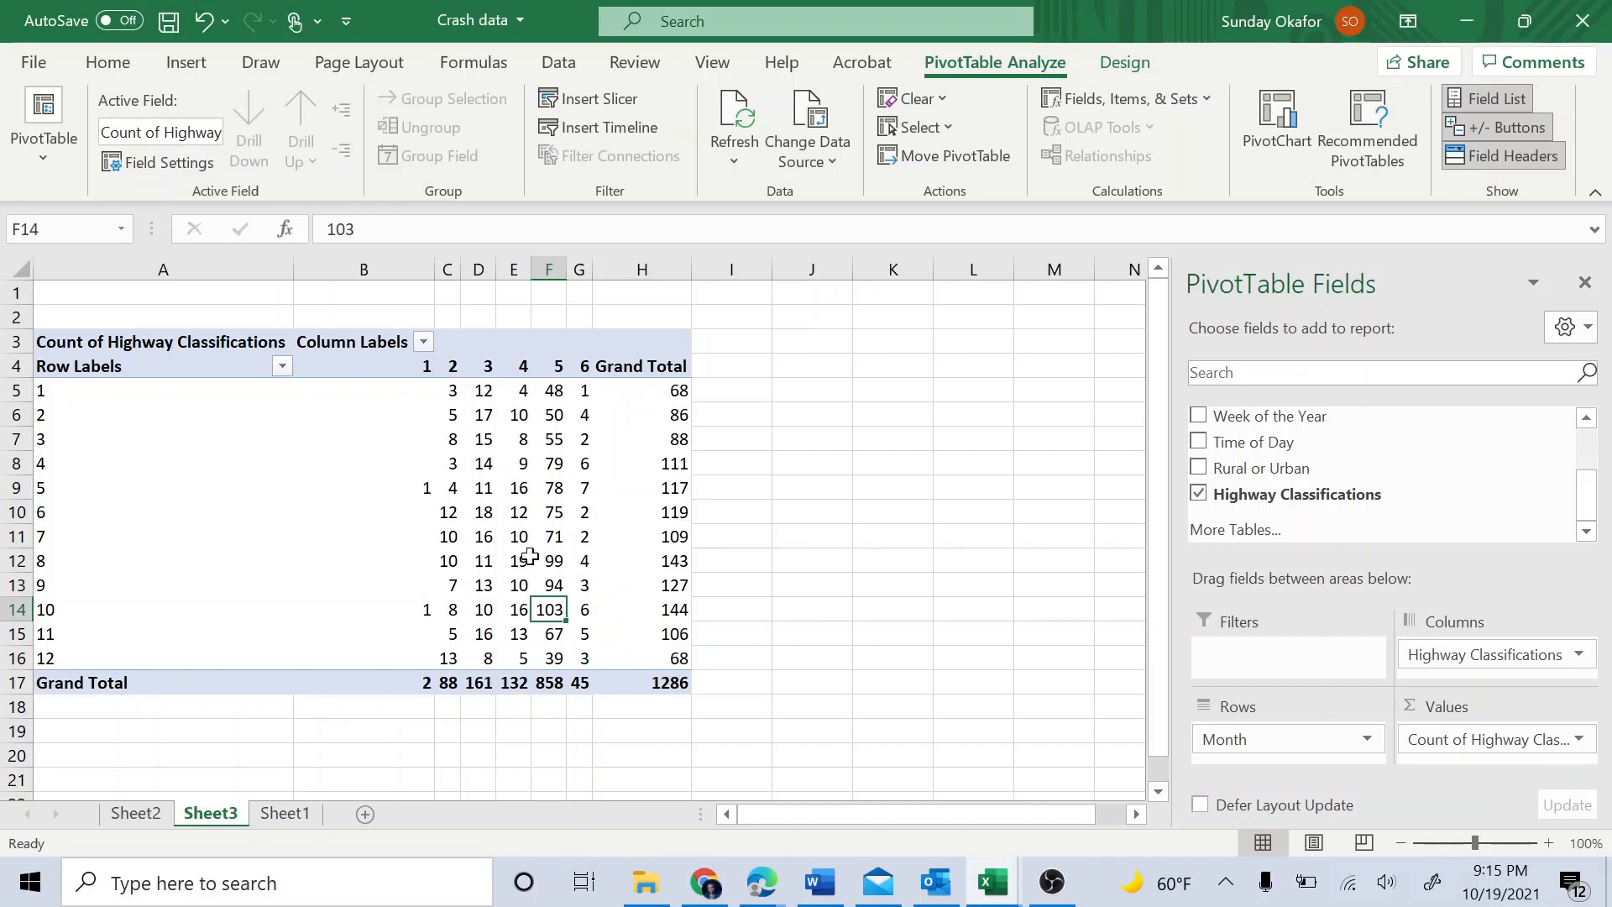
click(555, 562)
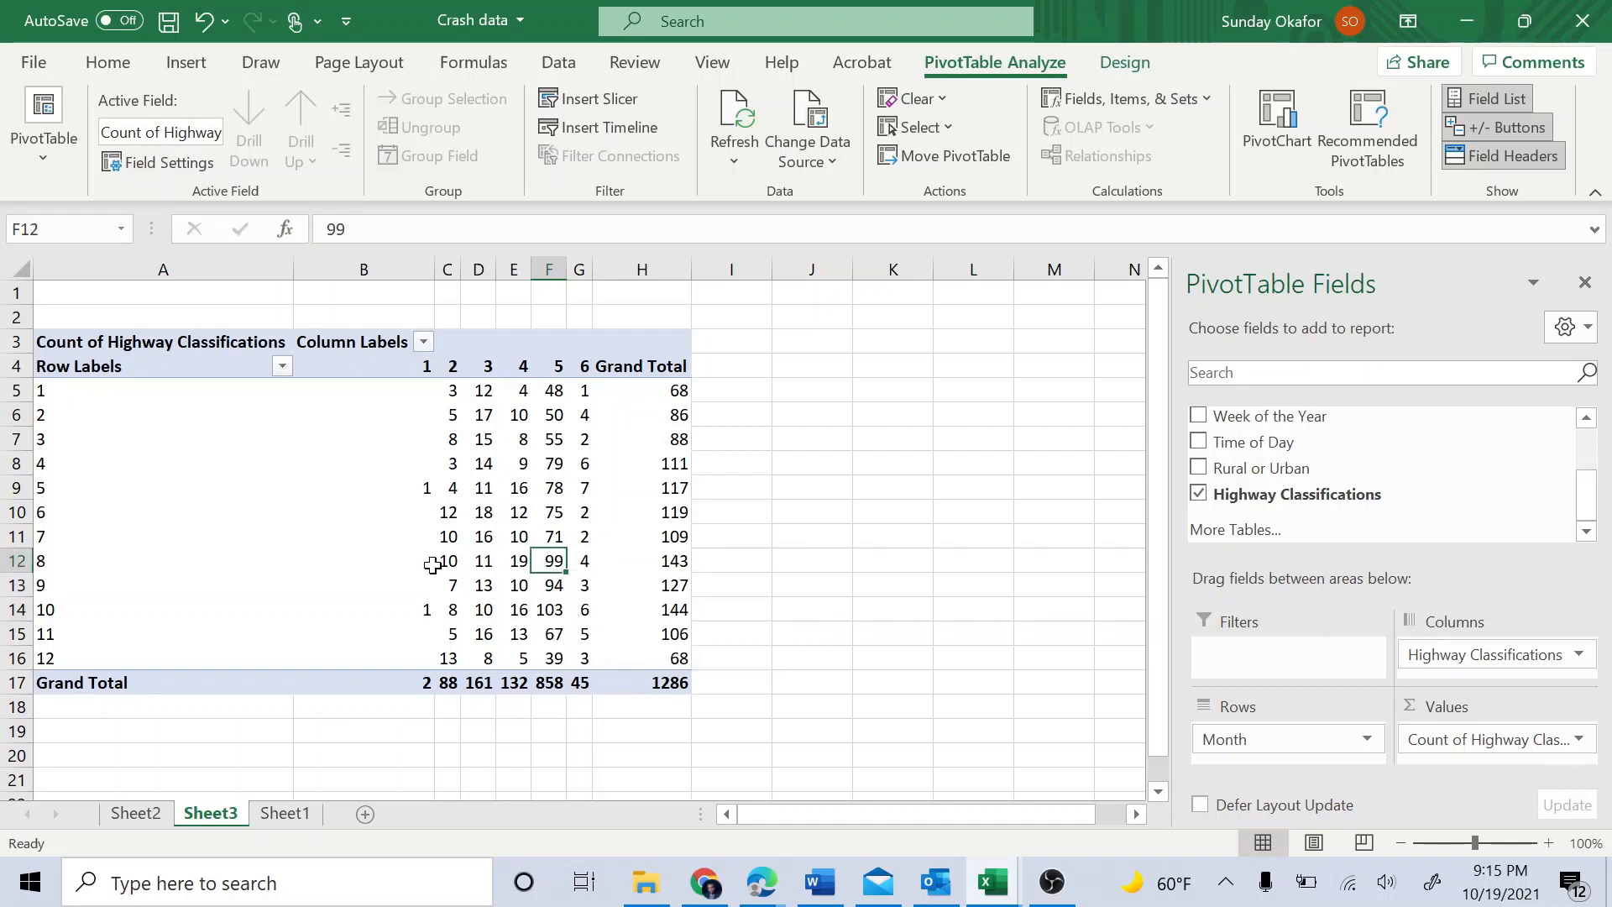
click(517, 494)
click(540, 436)
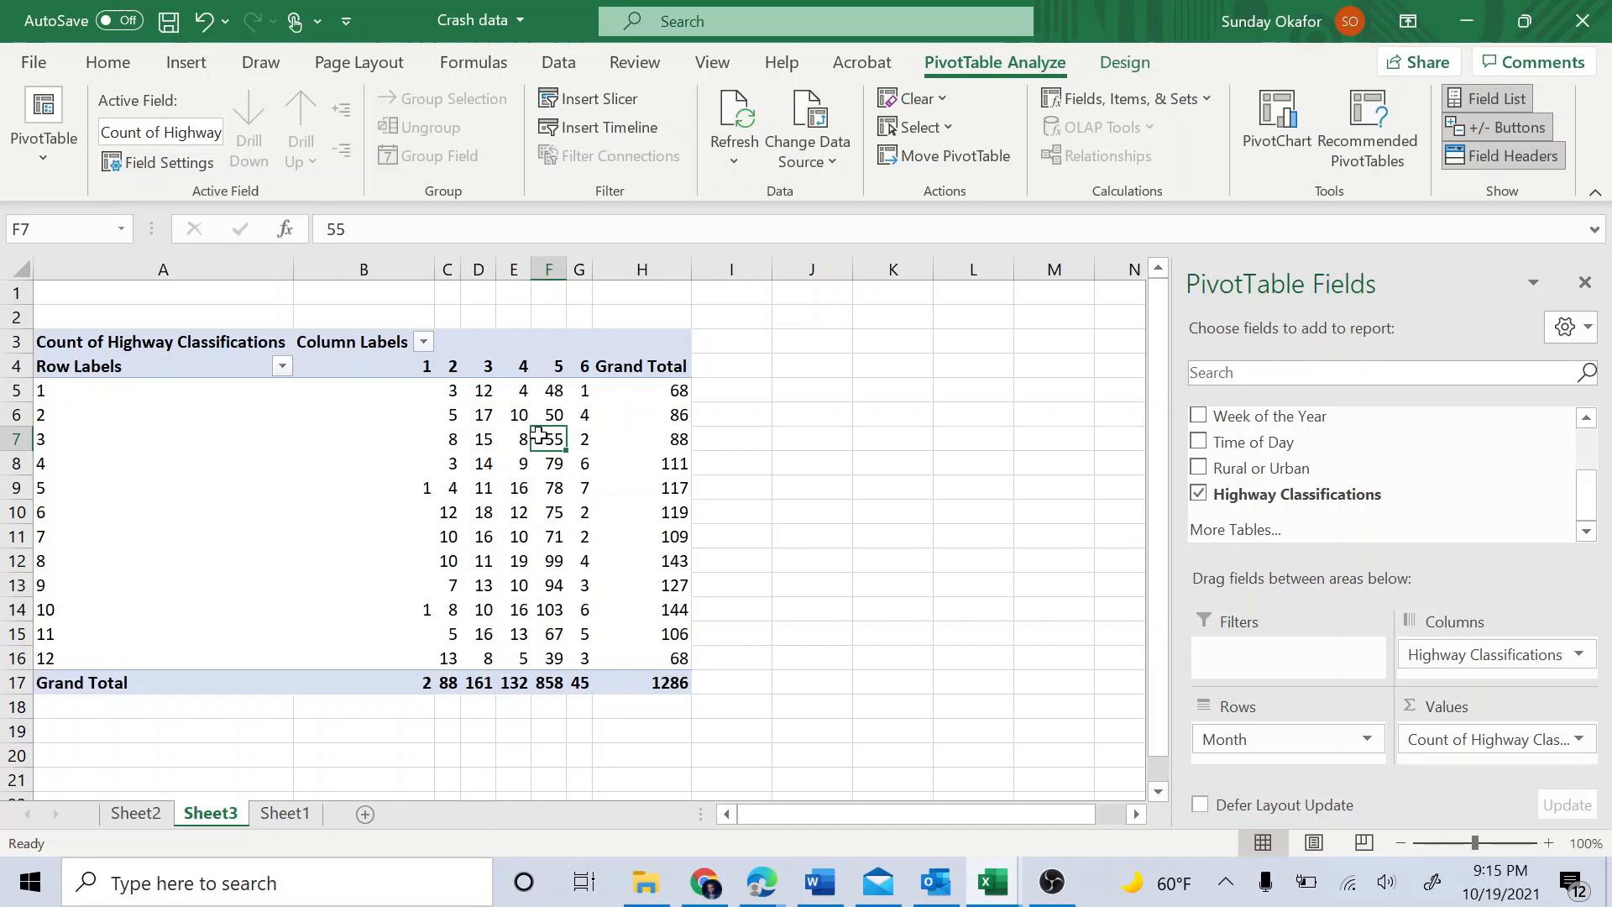
click(562, 486)
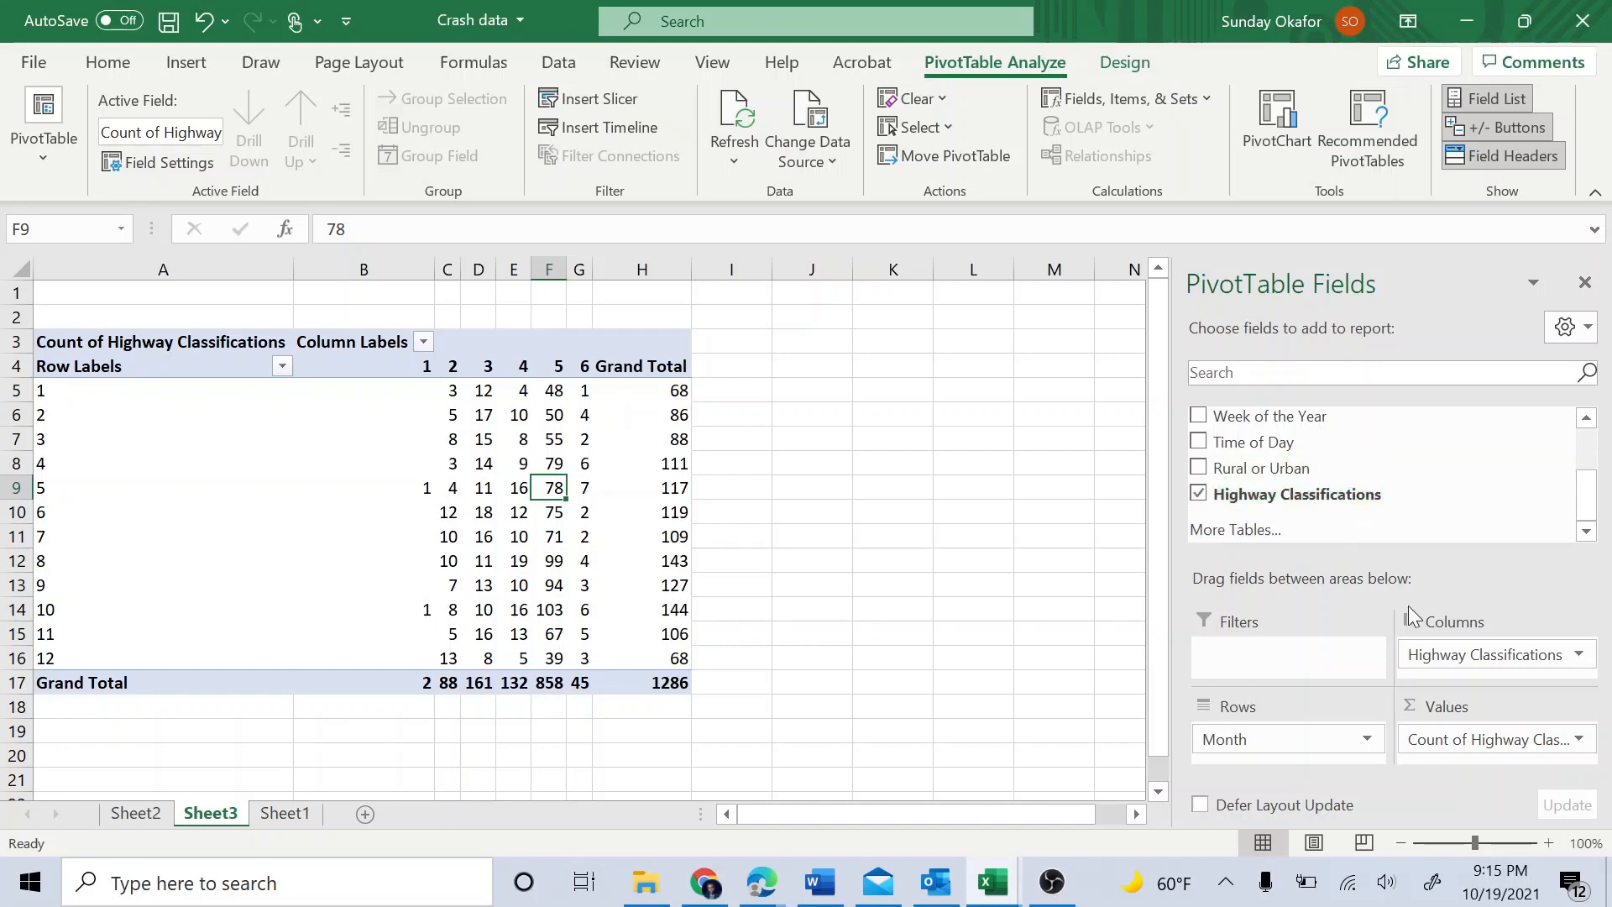
Replace the Highway Classifications value field with Rural or Urban and summarize it by Count.
click(1579, 738)
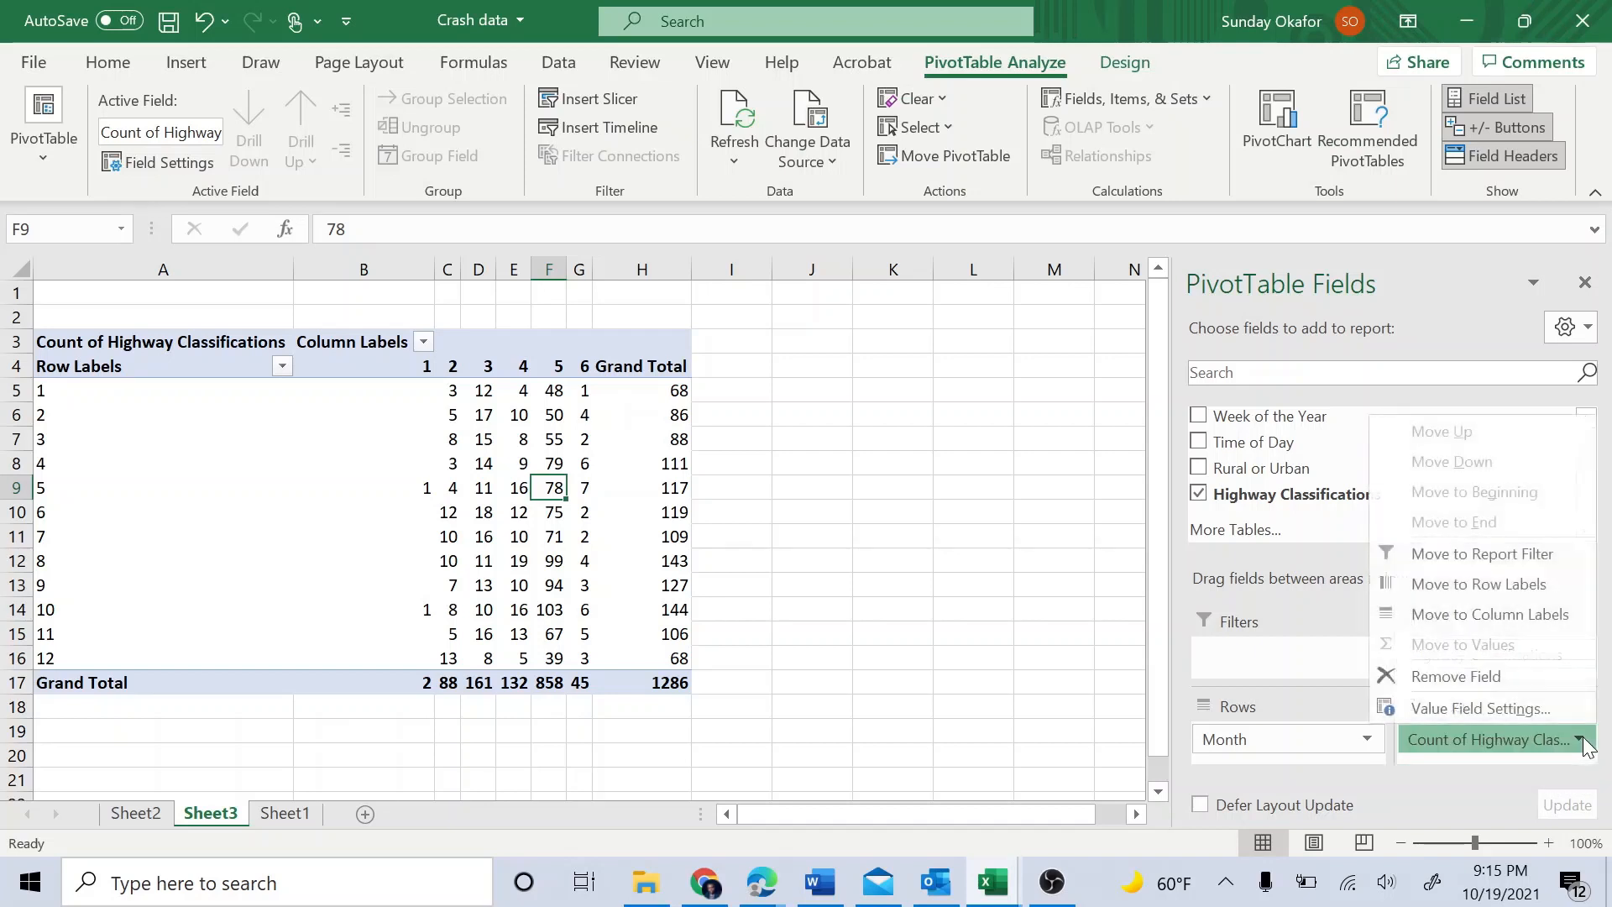
click(1451, 677)
drag(1261, 468, 1461, 739)
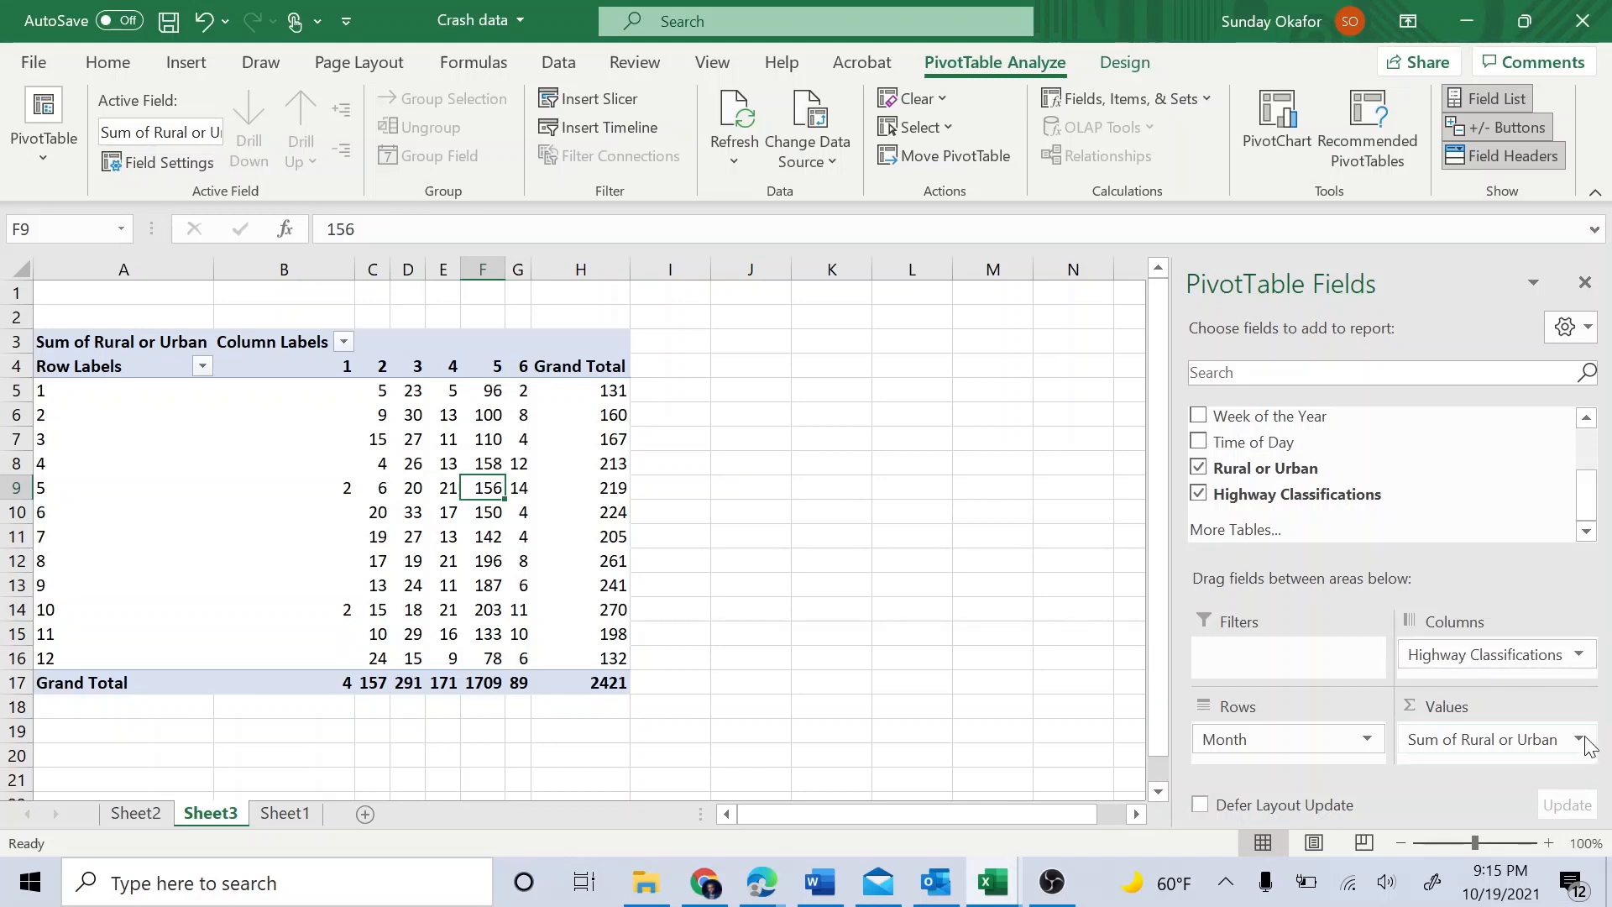
click(1536, 739)
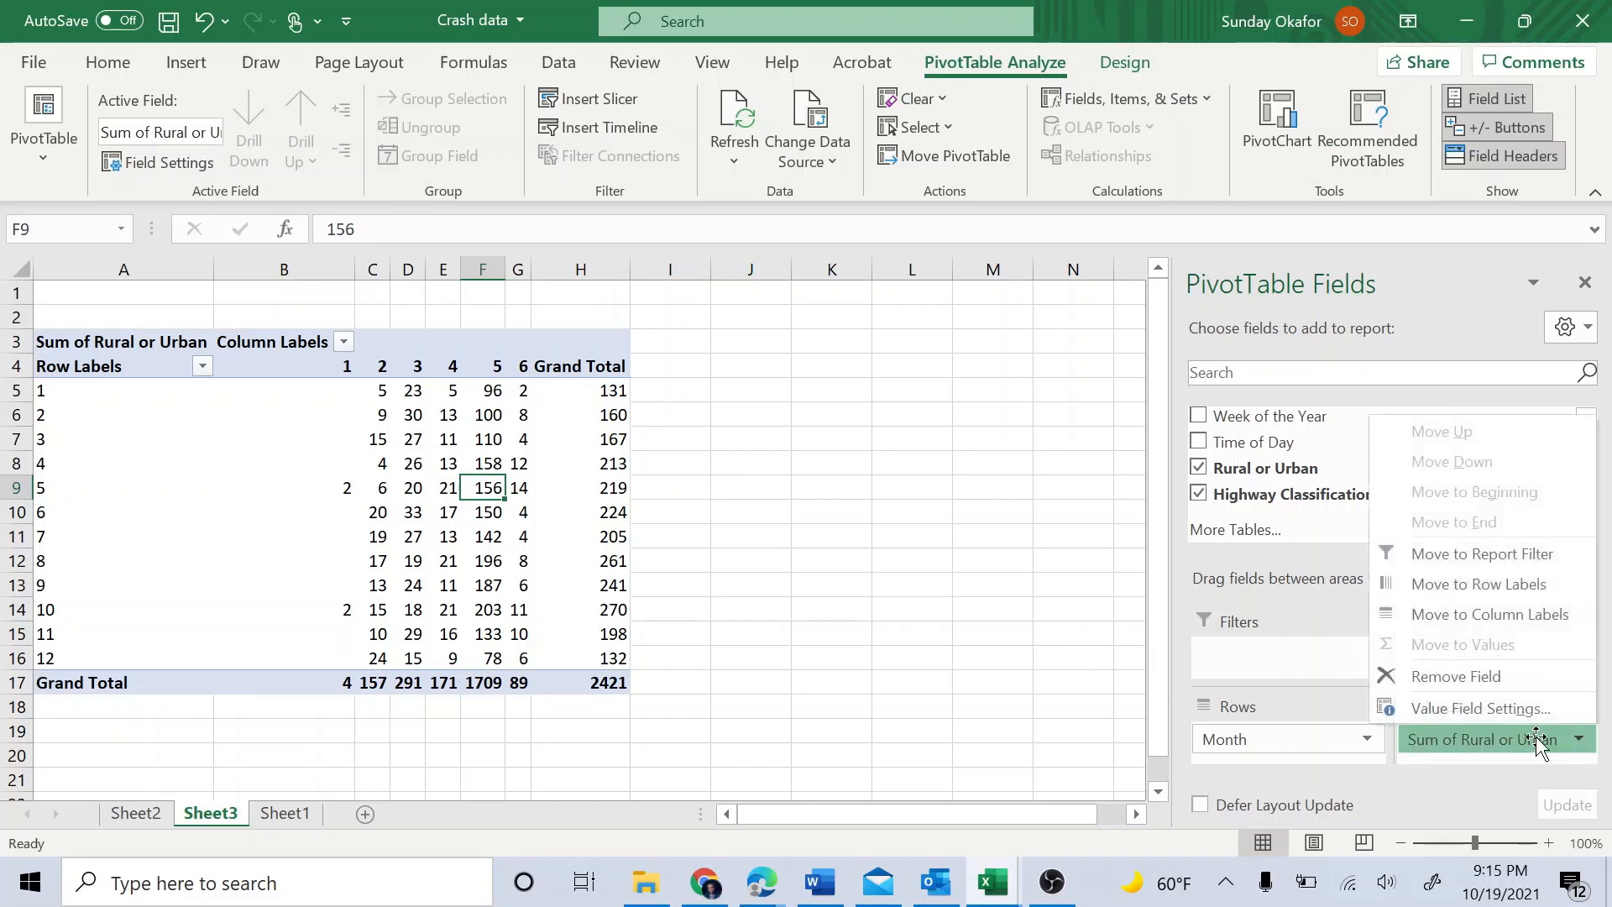
click(1463, 710)
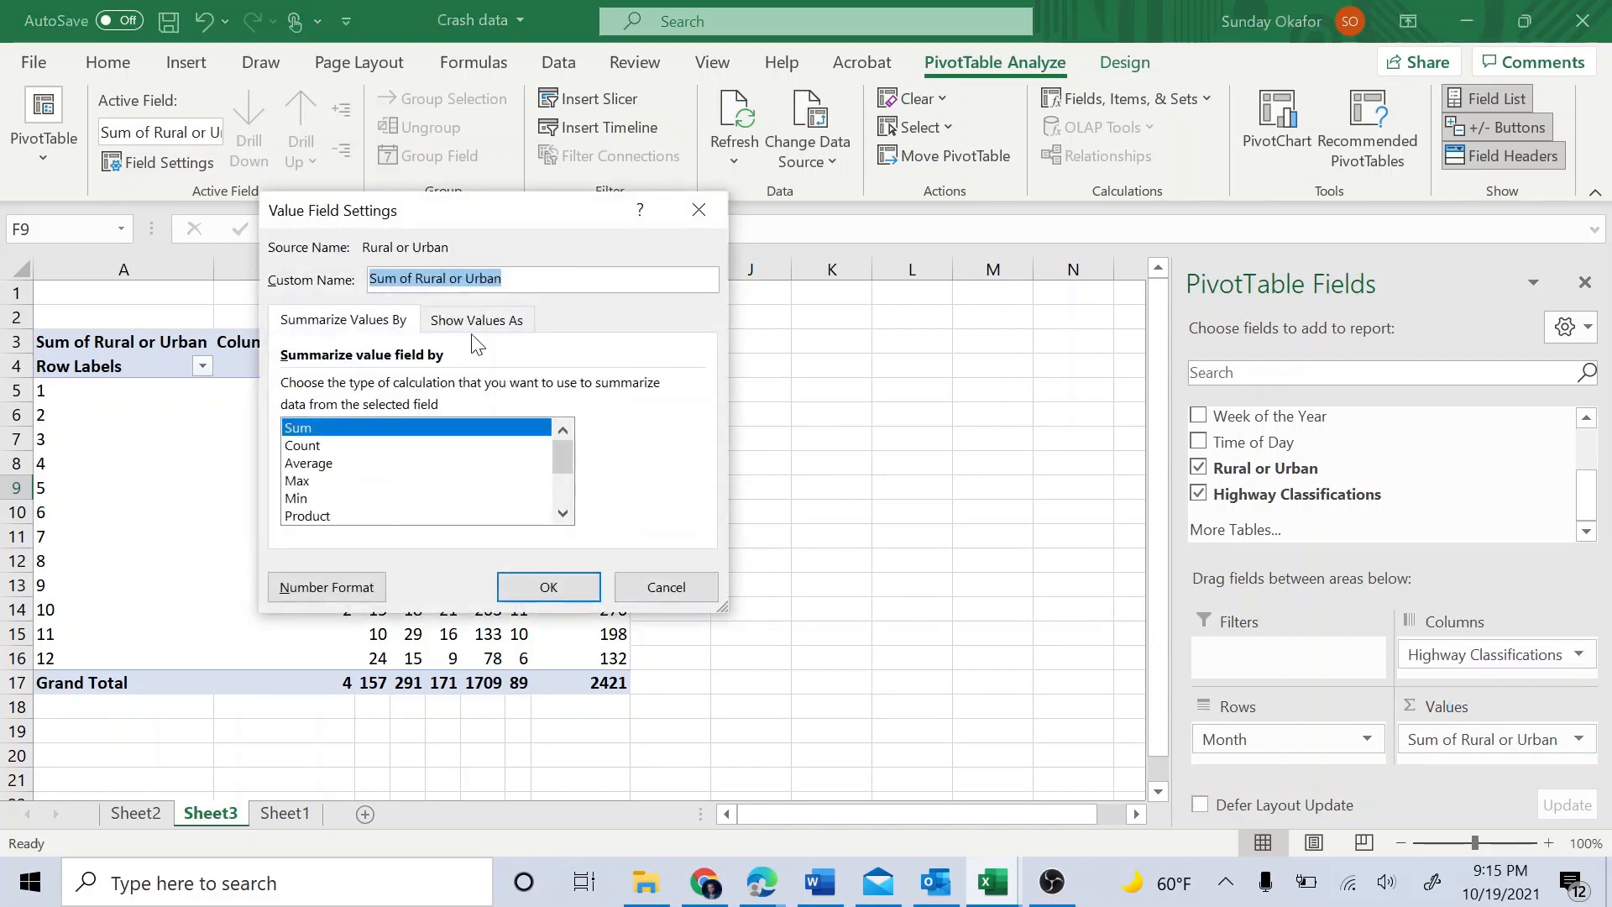
click(335, 447)
click(547, 585)
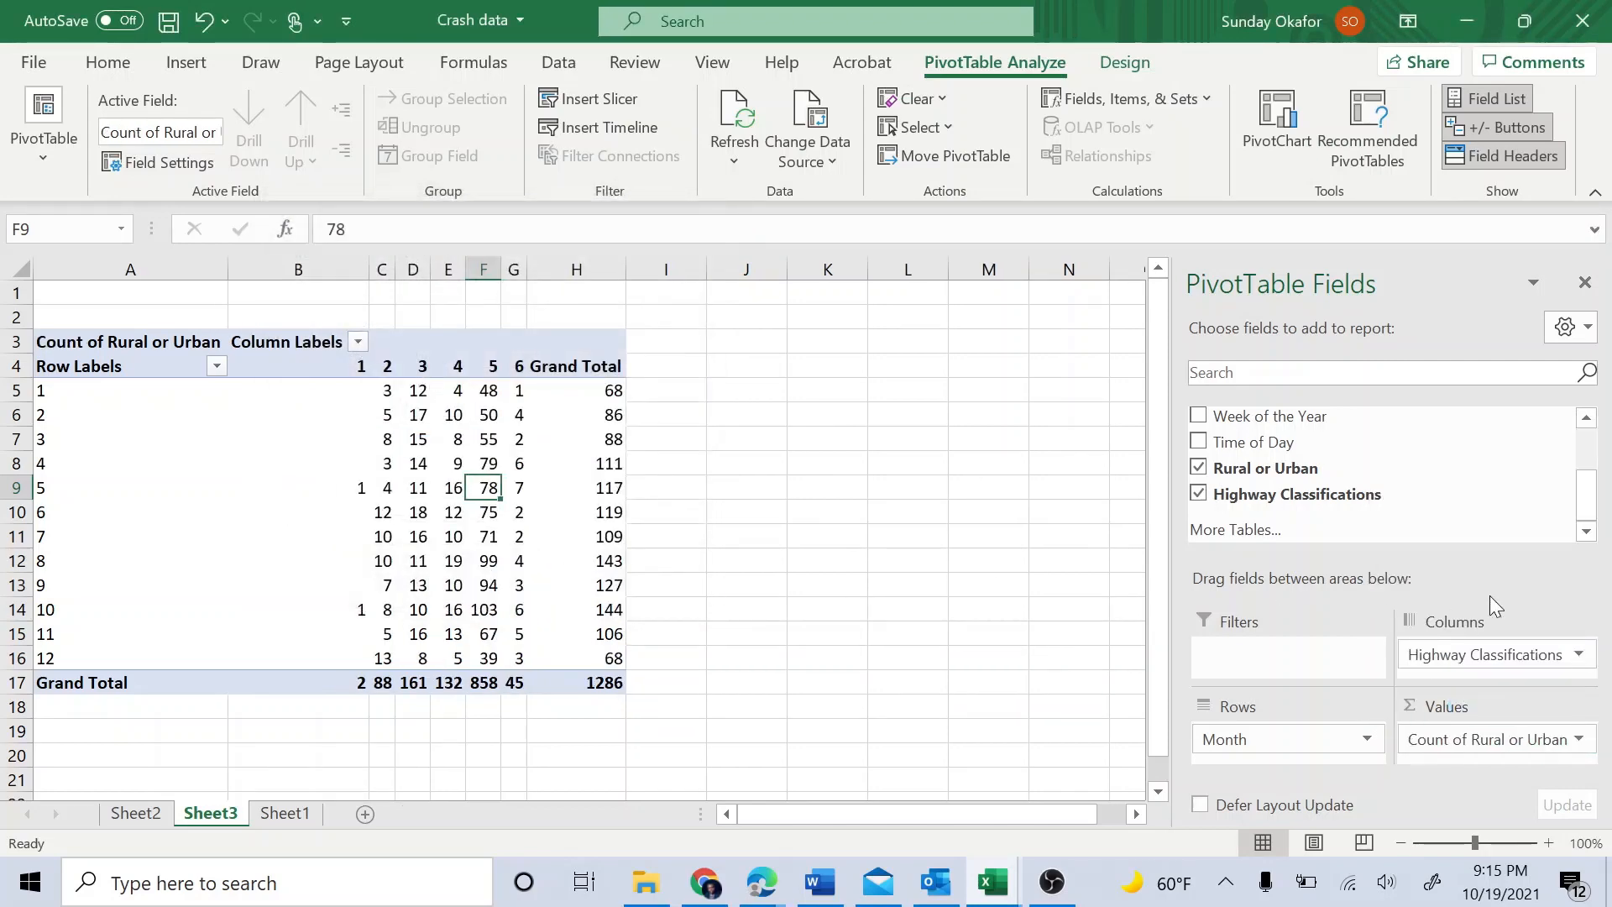
Replace Highway Classifications with Rural or Urban in the PivotTable's columns, keeping the value field summarized by Count.
click(1570, 655)
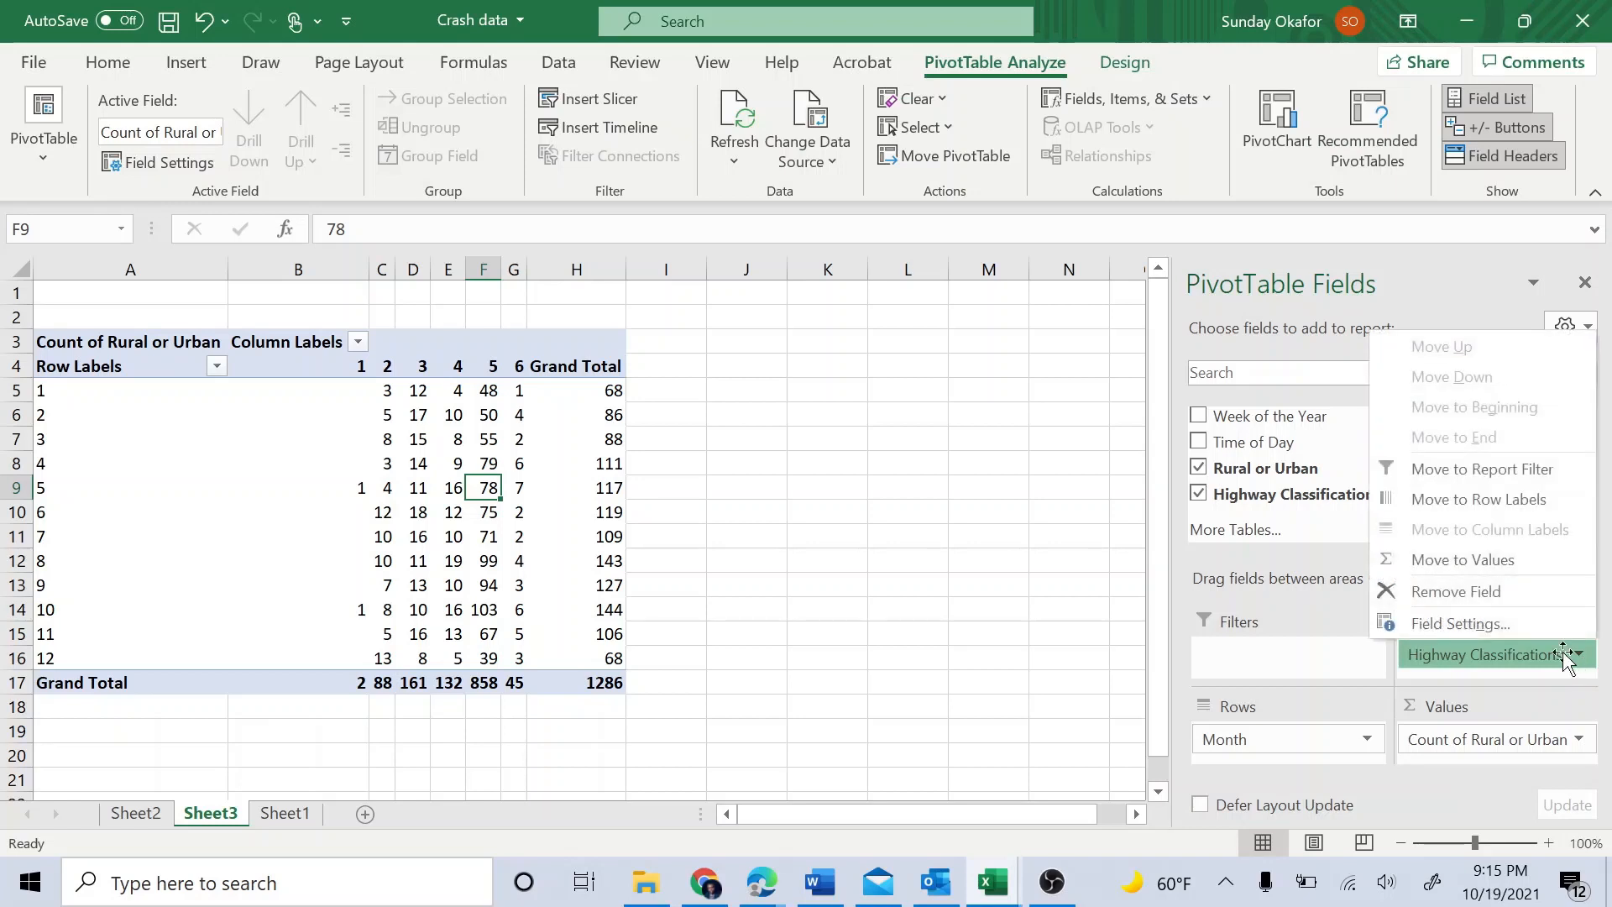
click(1478, 593)
drag(1251, 470, 1469, 663)
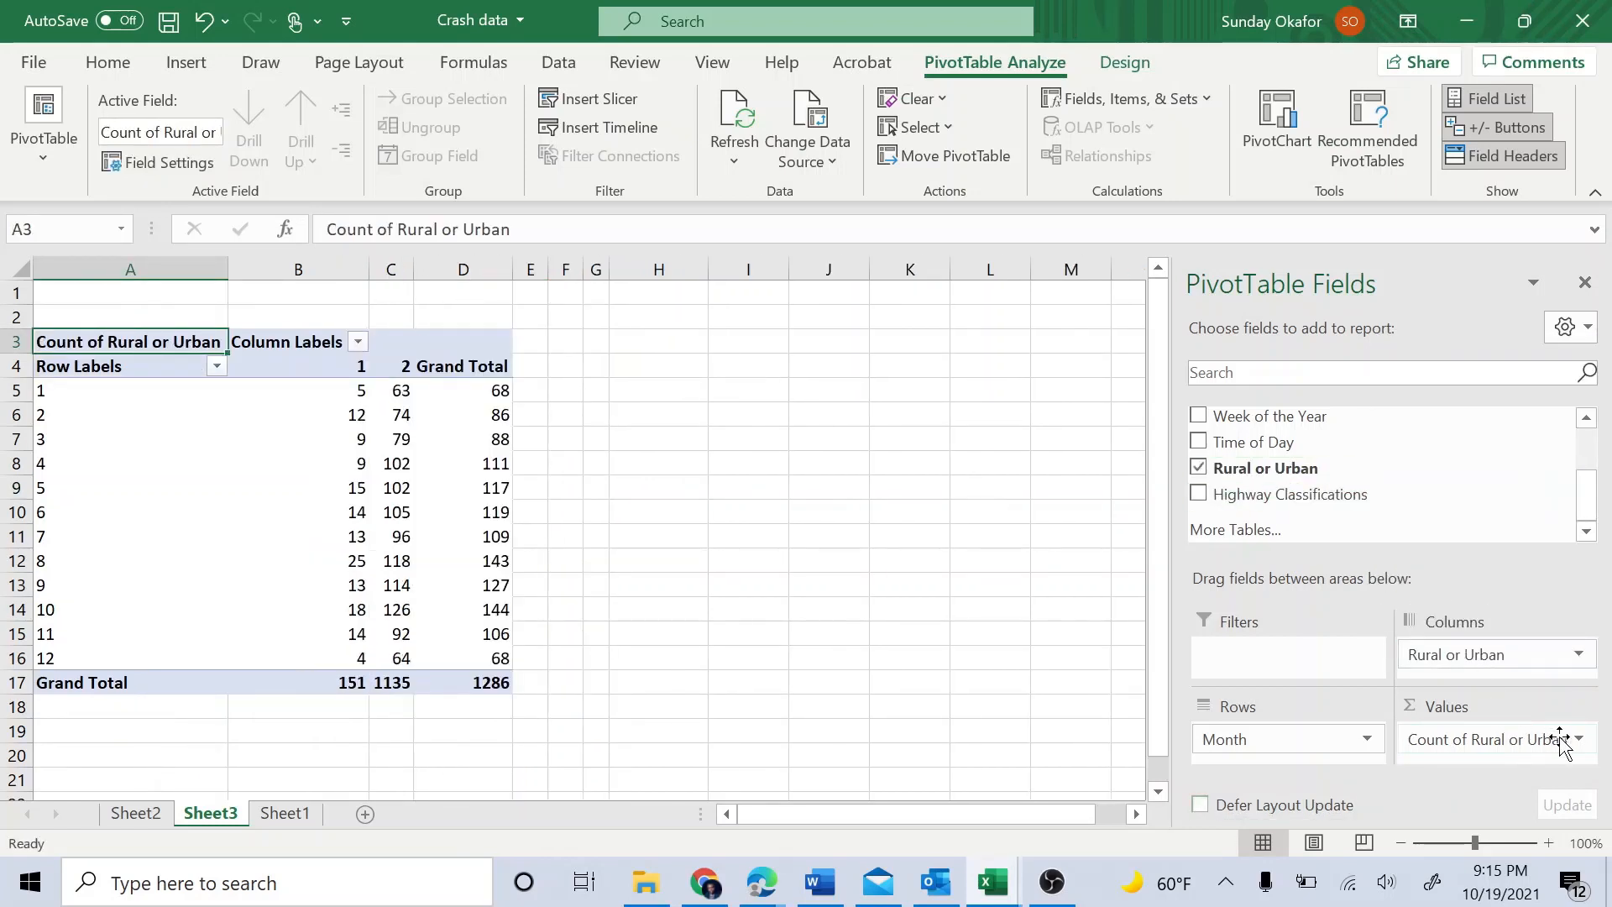
click(1578, 739)
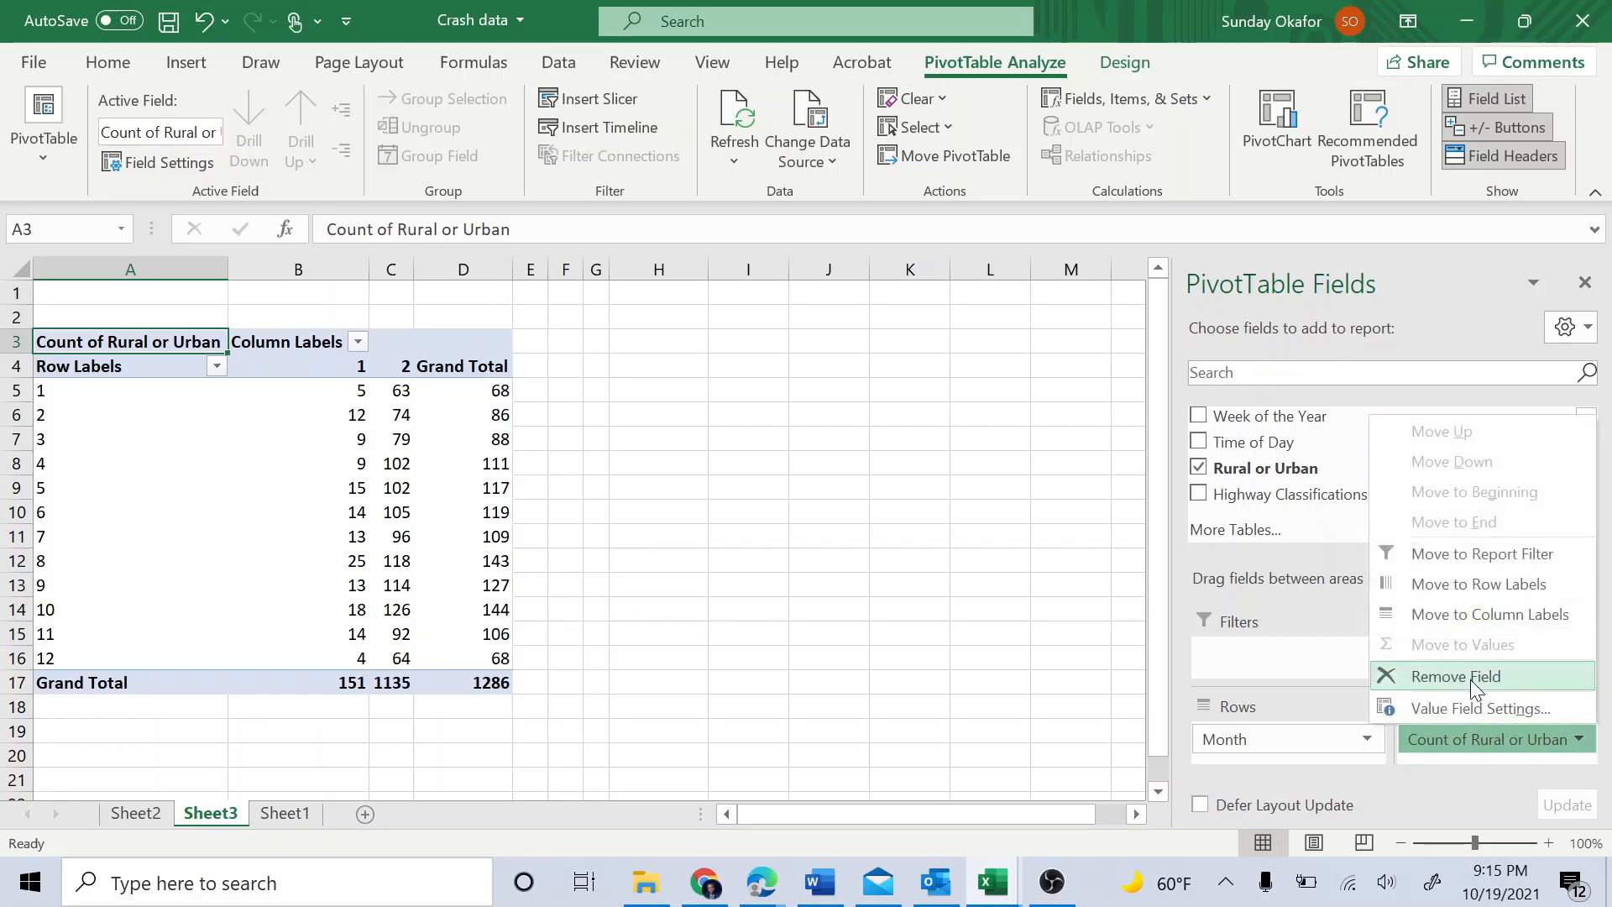
click(1471, 708)
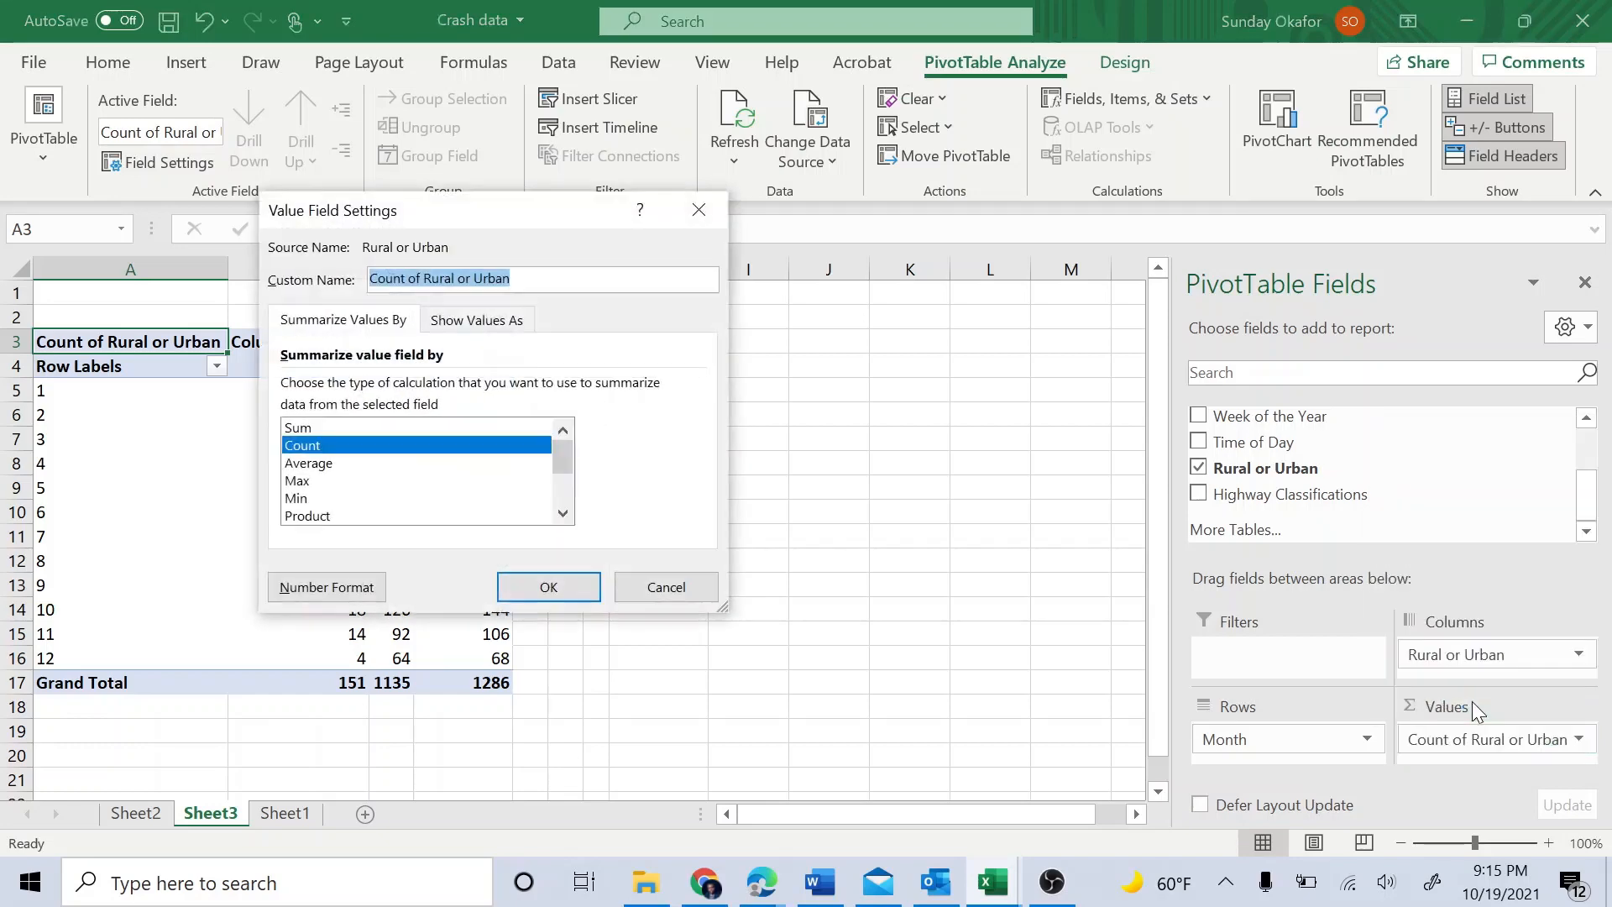
click(561, 583)
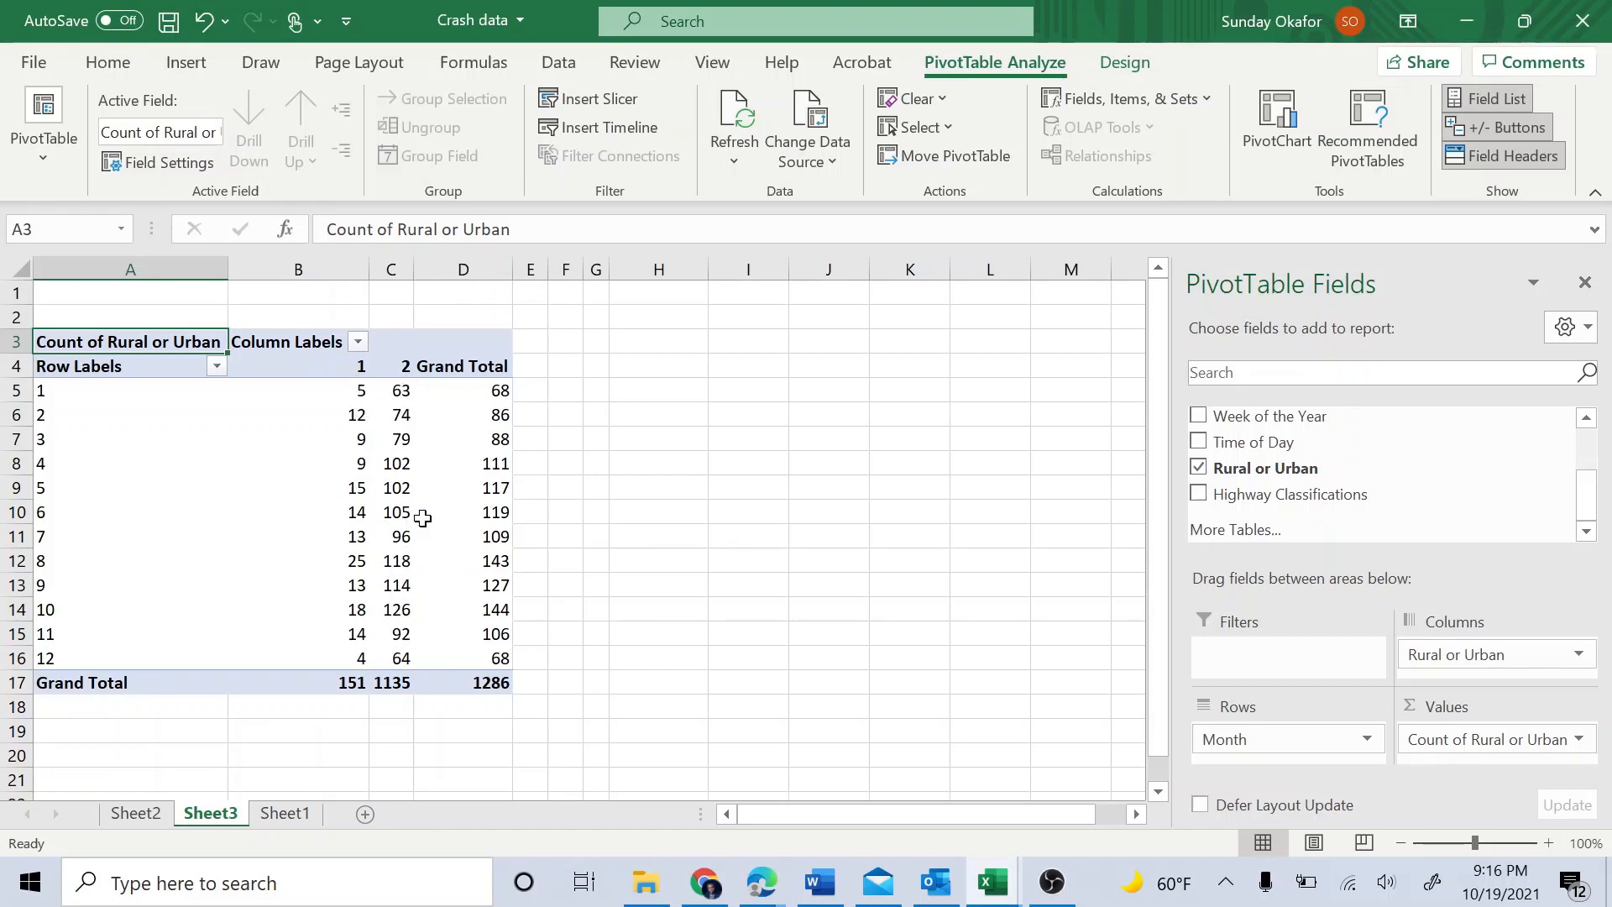
Check which values the Year column's filter on Sheet1 offers, leave it unfiltered and return to the PivotTable on Sheet3.
click(47, 391)
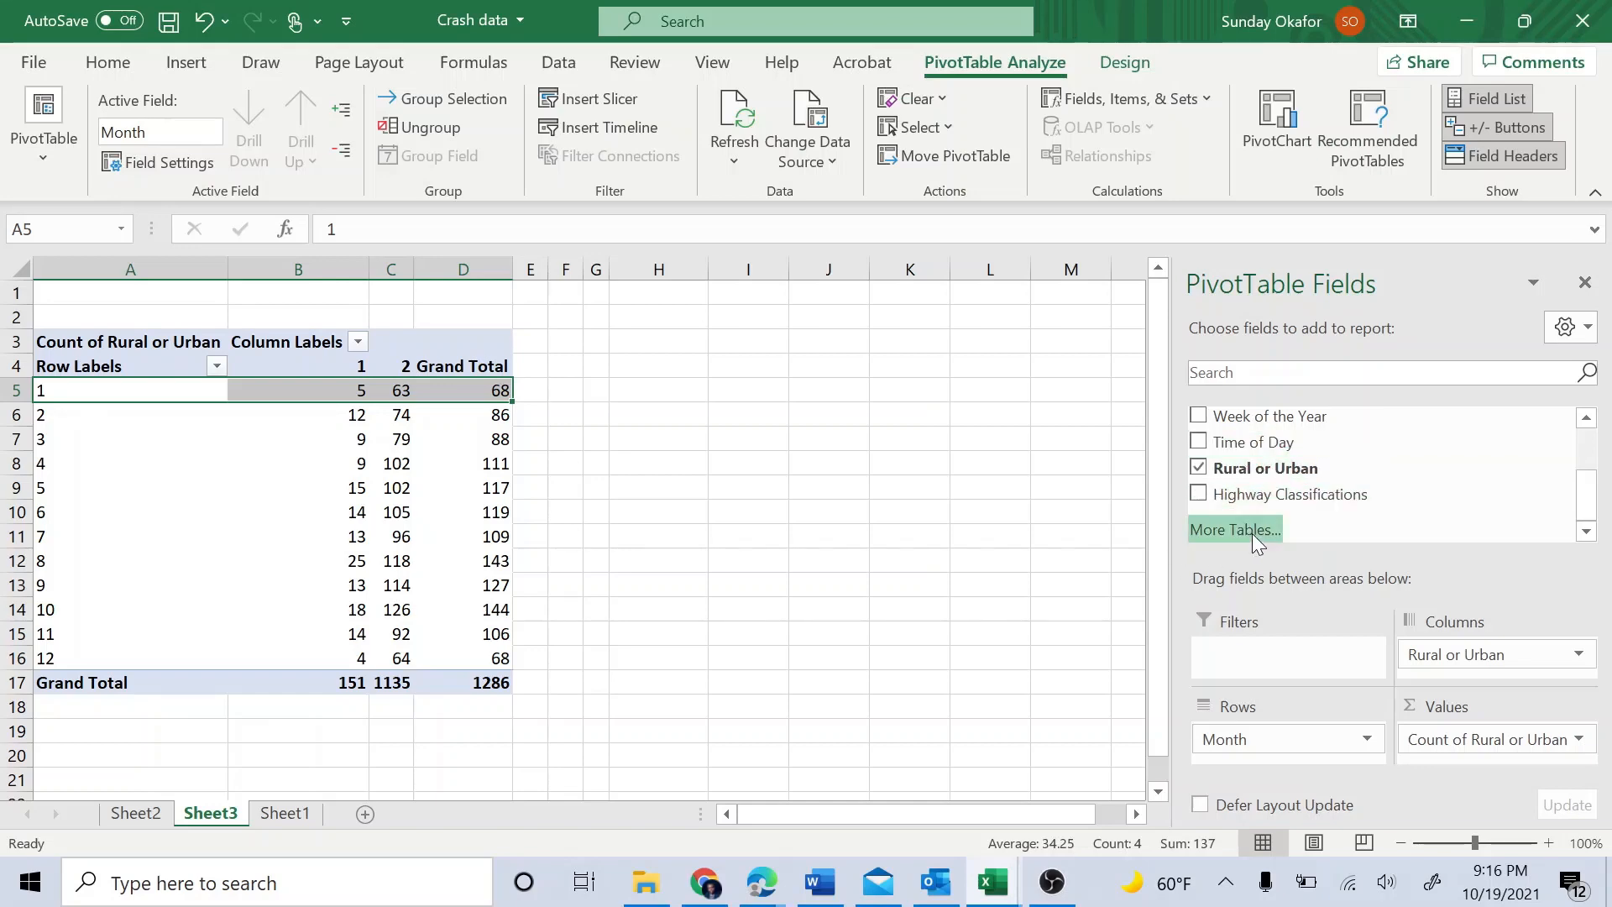
click(279, 814)
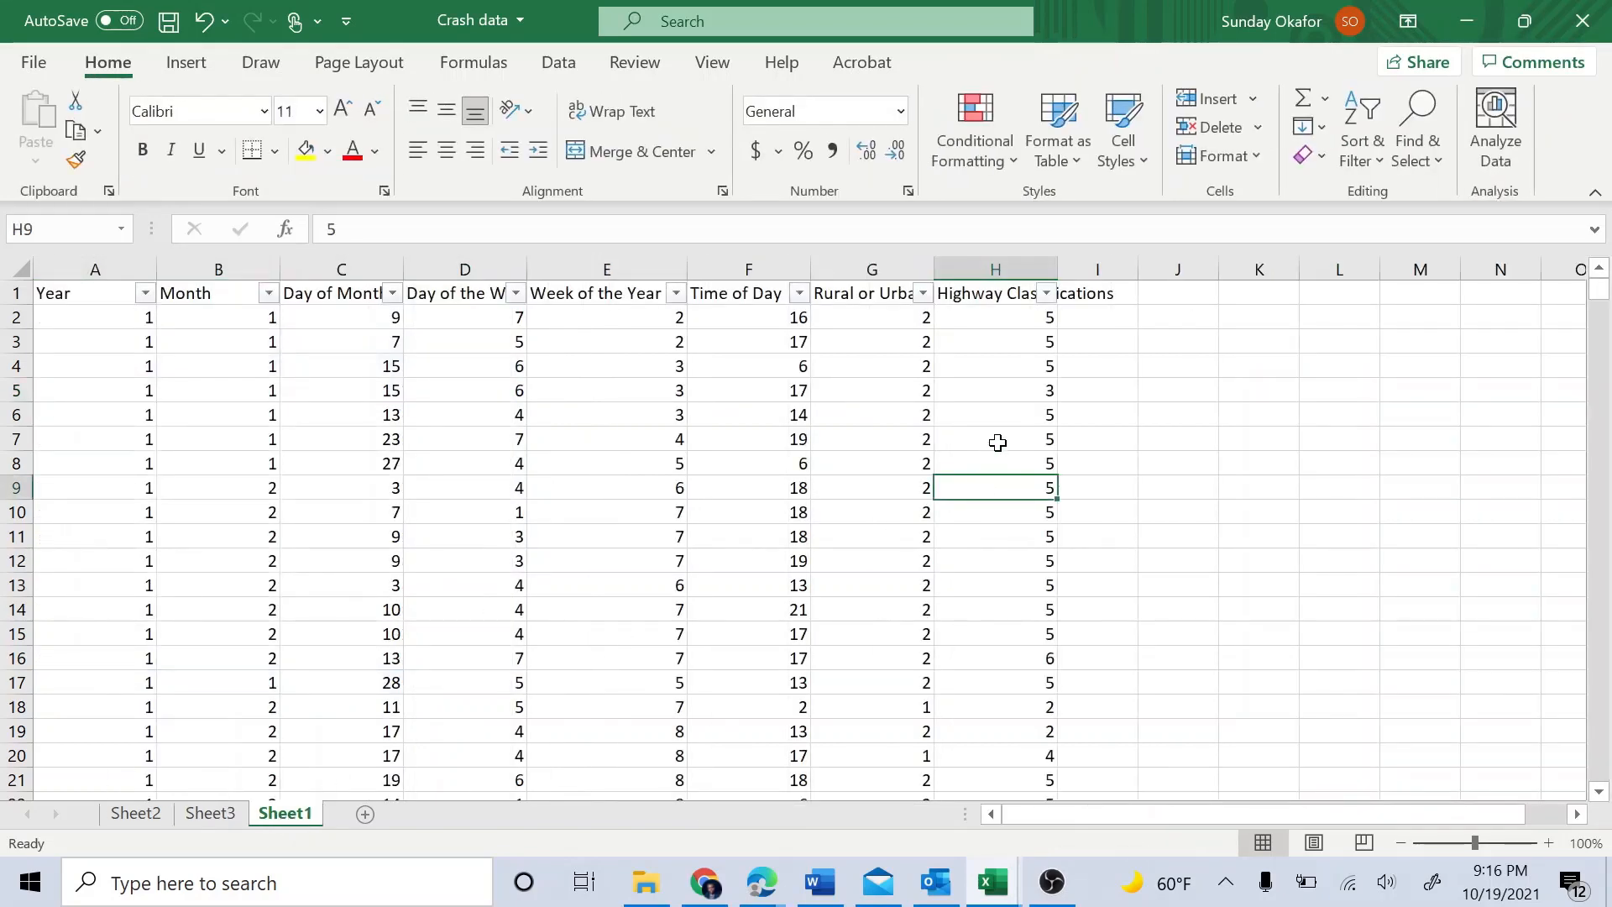
click(145, 293)
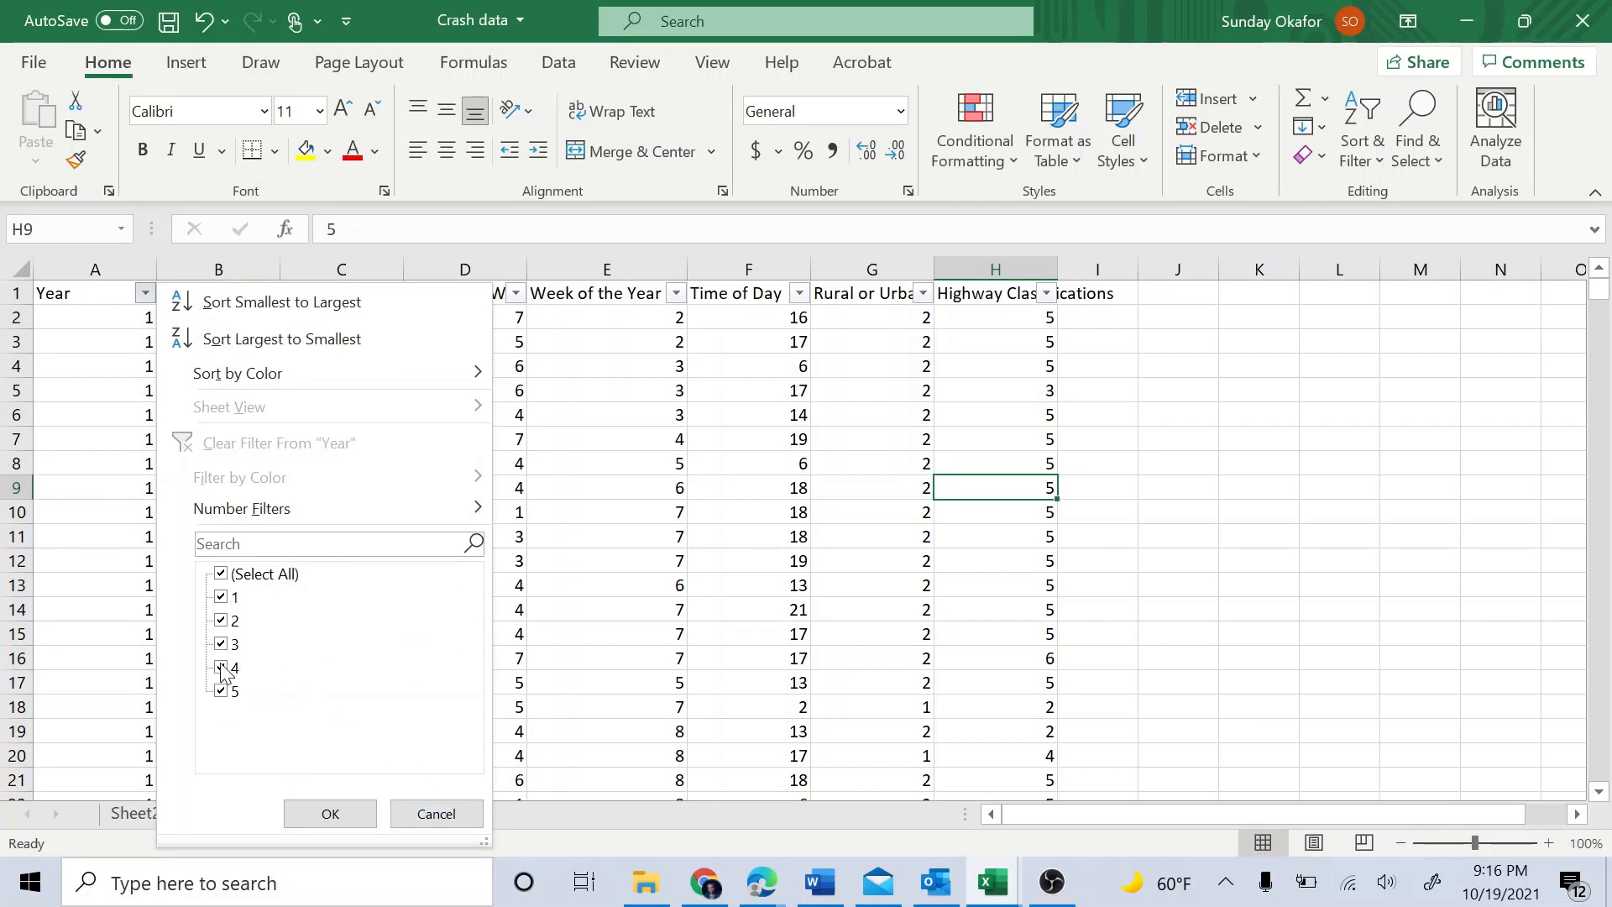
click(422, 814)
click(235, 812)
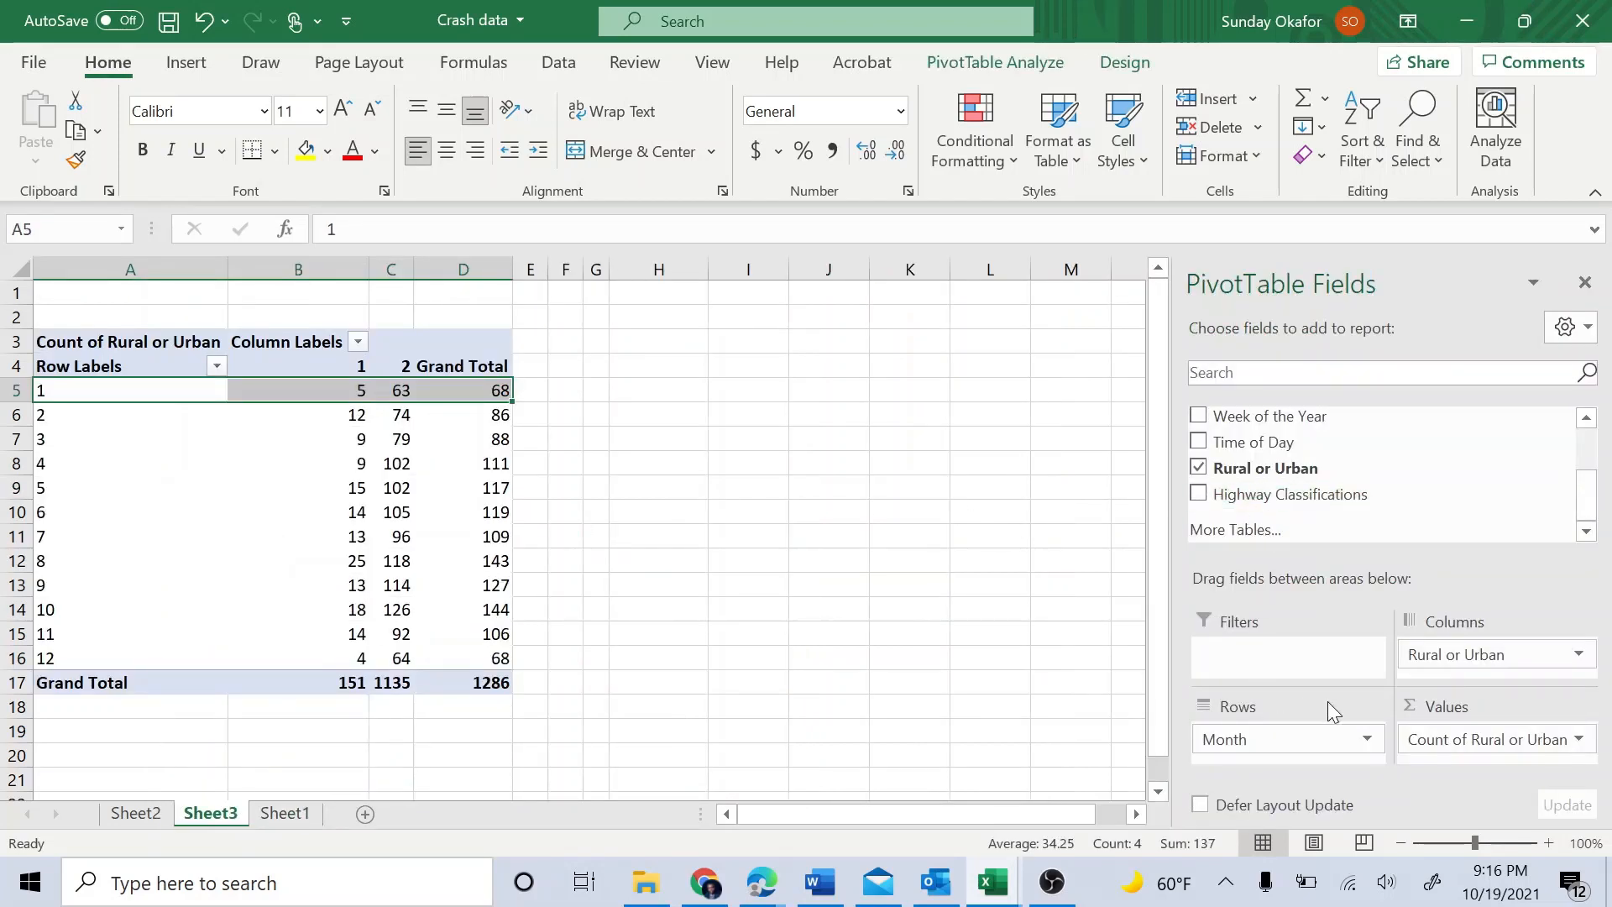
Replace the Month field with Year in the PivotTable's rows.
click(1369, 737)
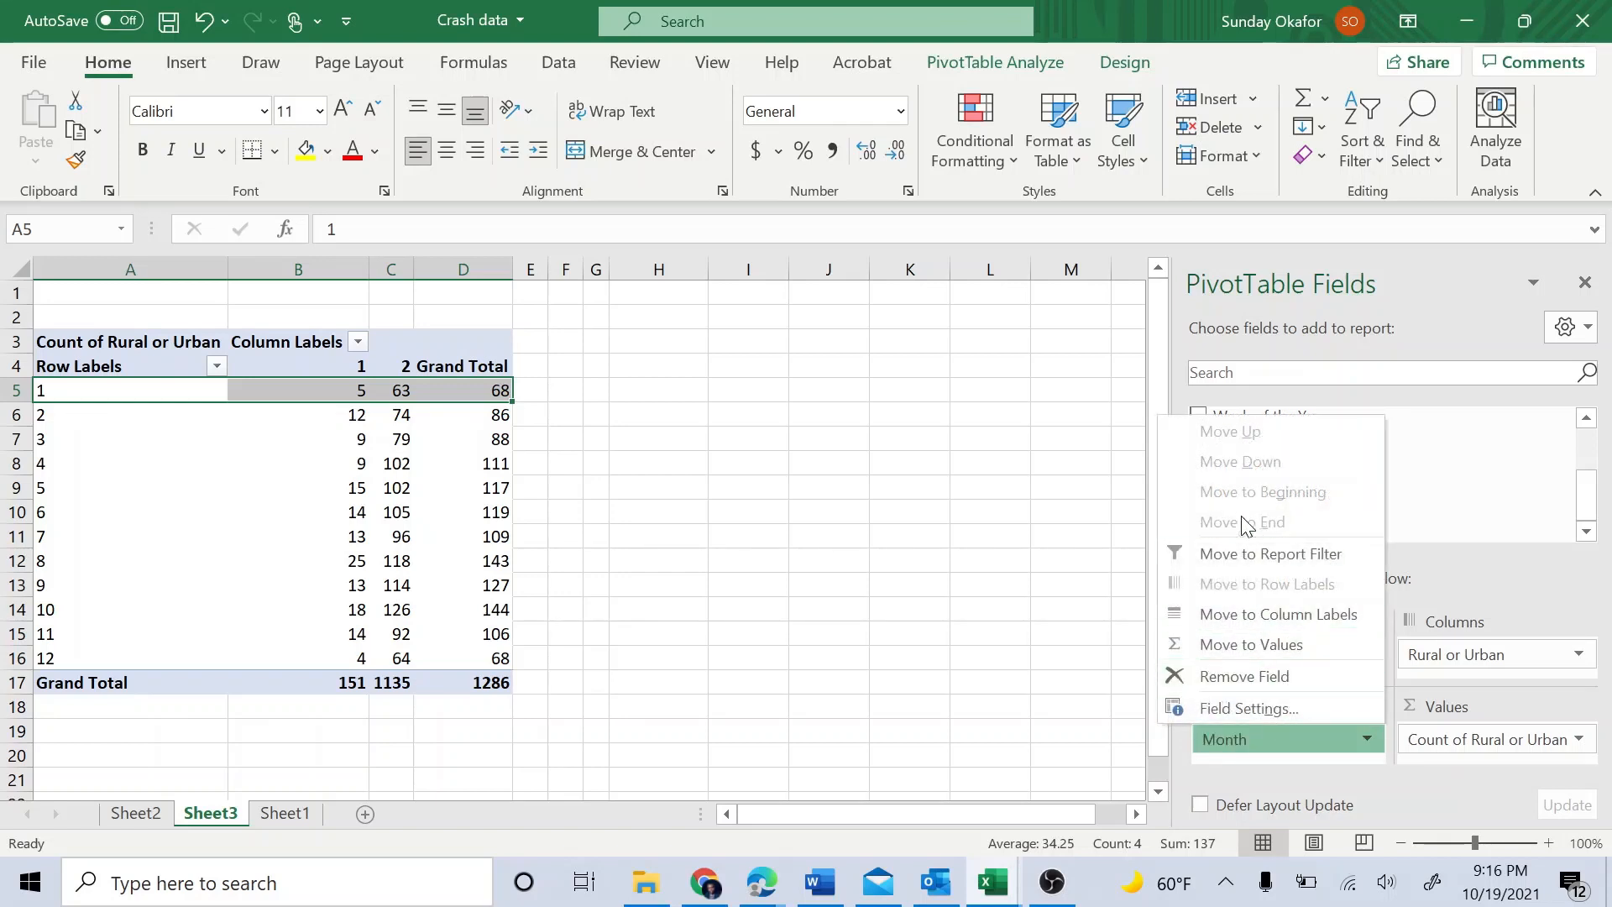
click(1246, 676)
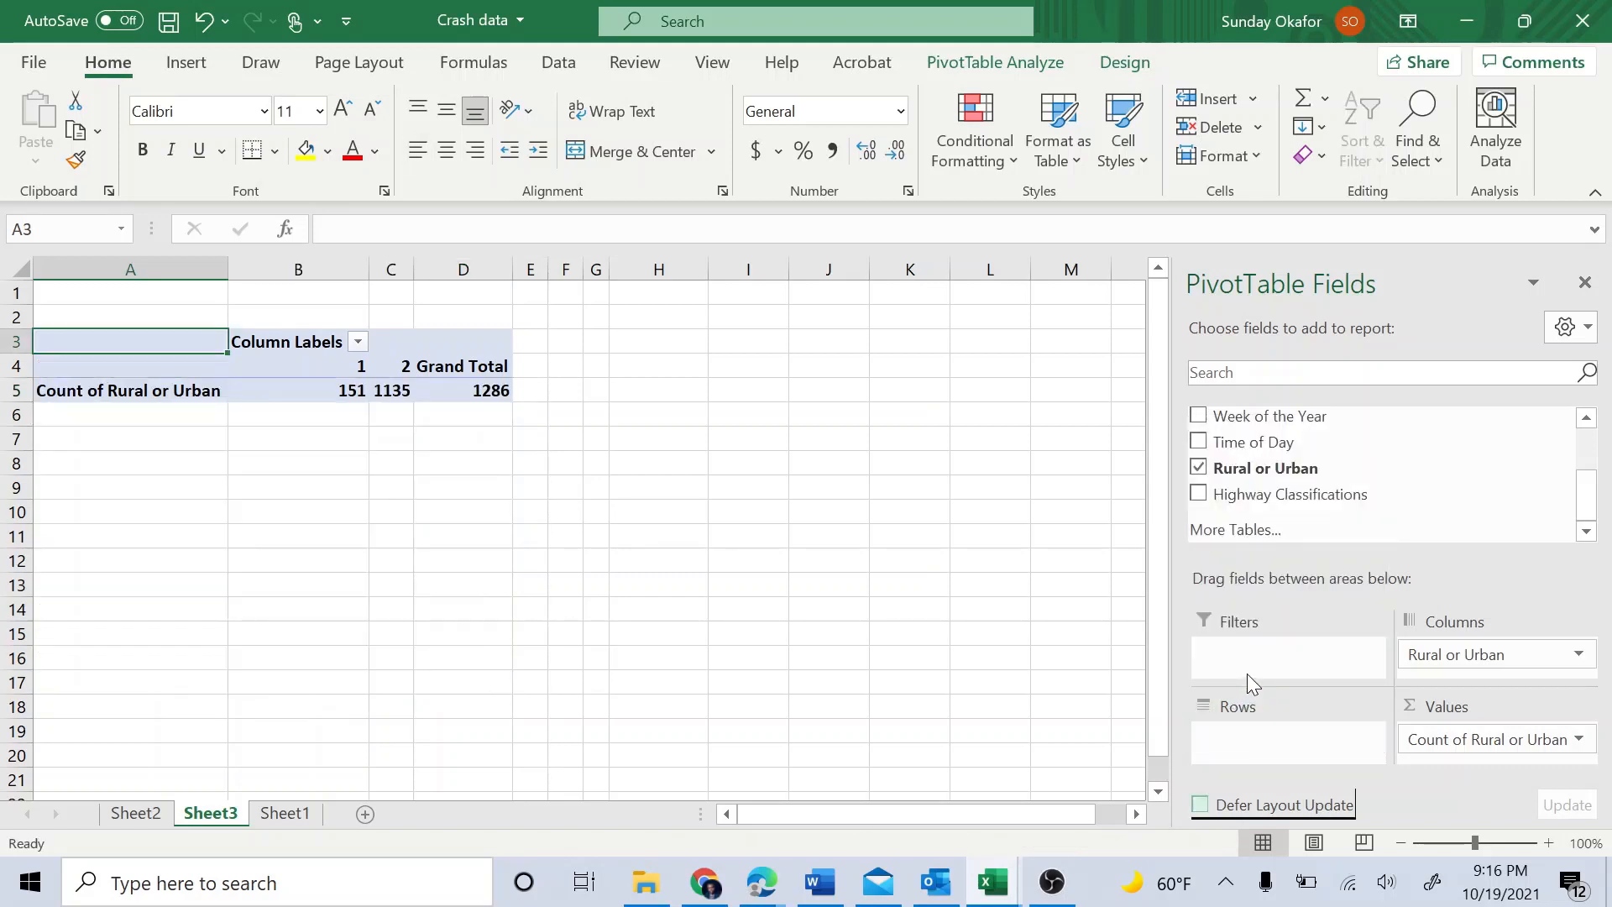
scroll(1250, 438, up, 2)
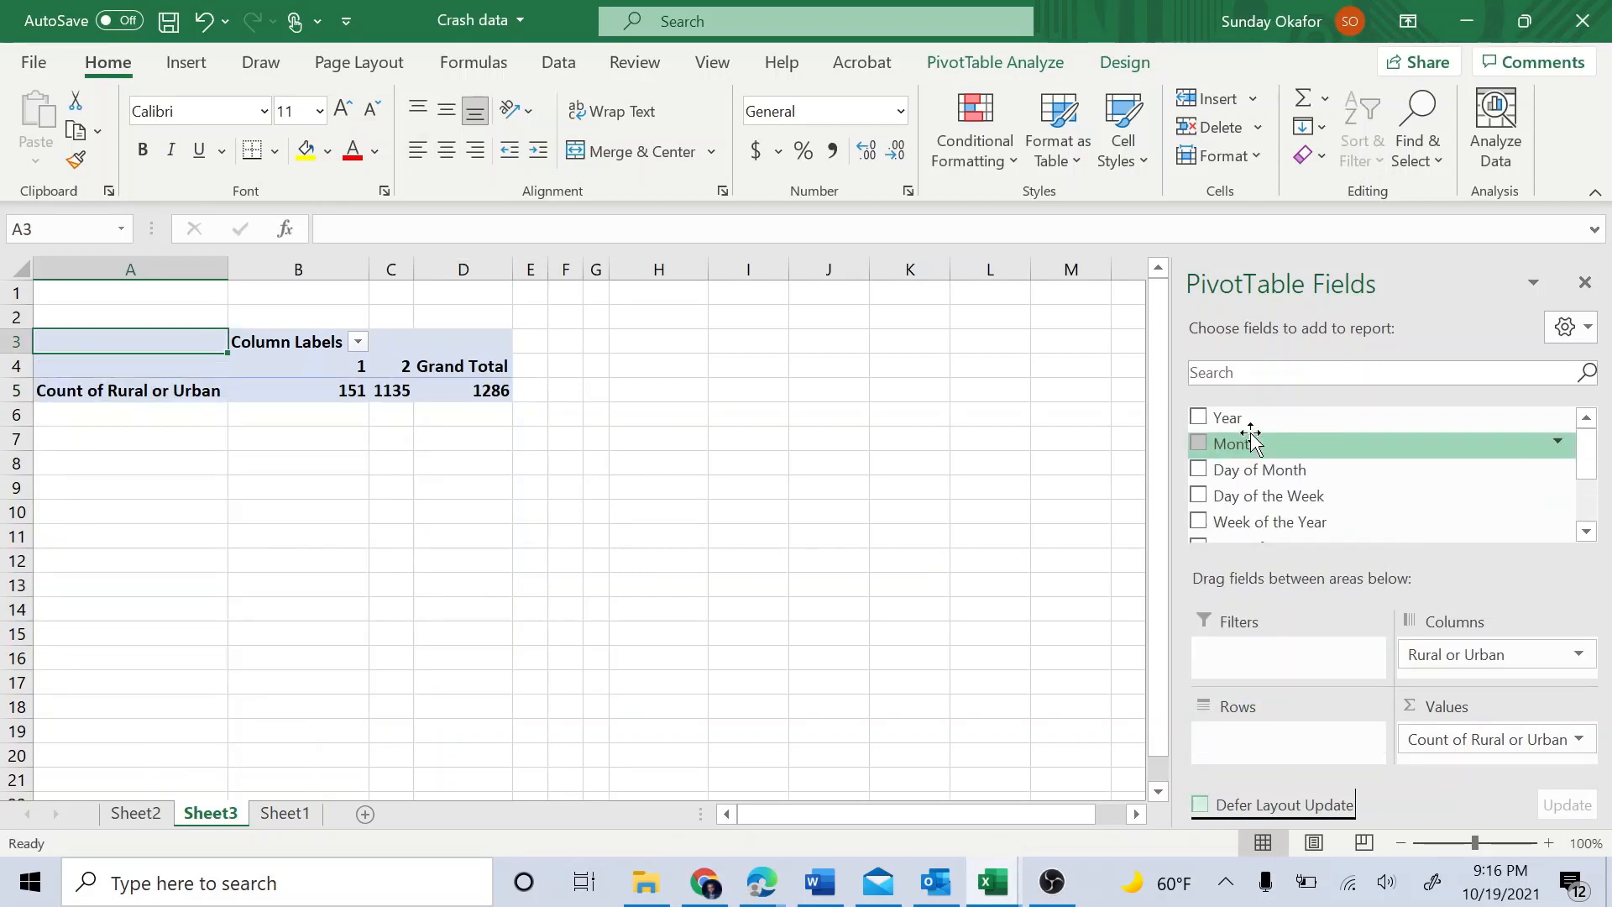
drag(1249, 424, 1280, 737)
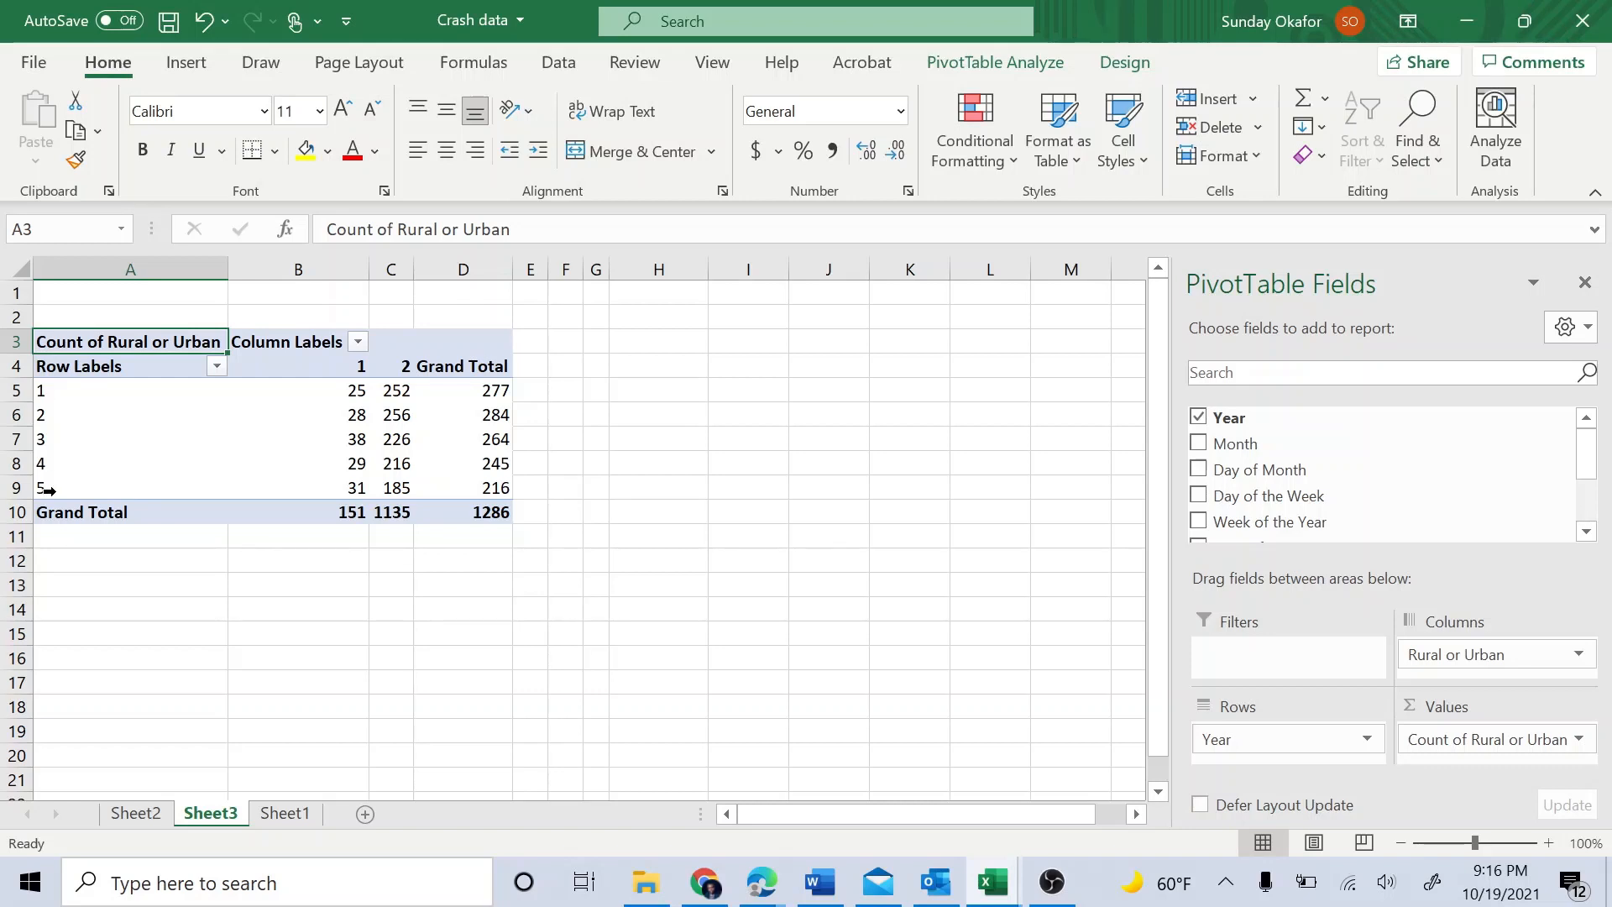
Examine the year 5 row's counts under Rural or Urban columns 1 and 2.
click(23, 485)
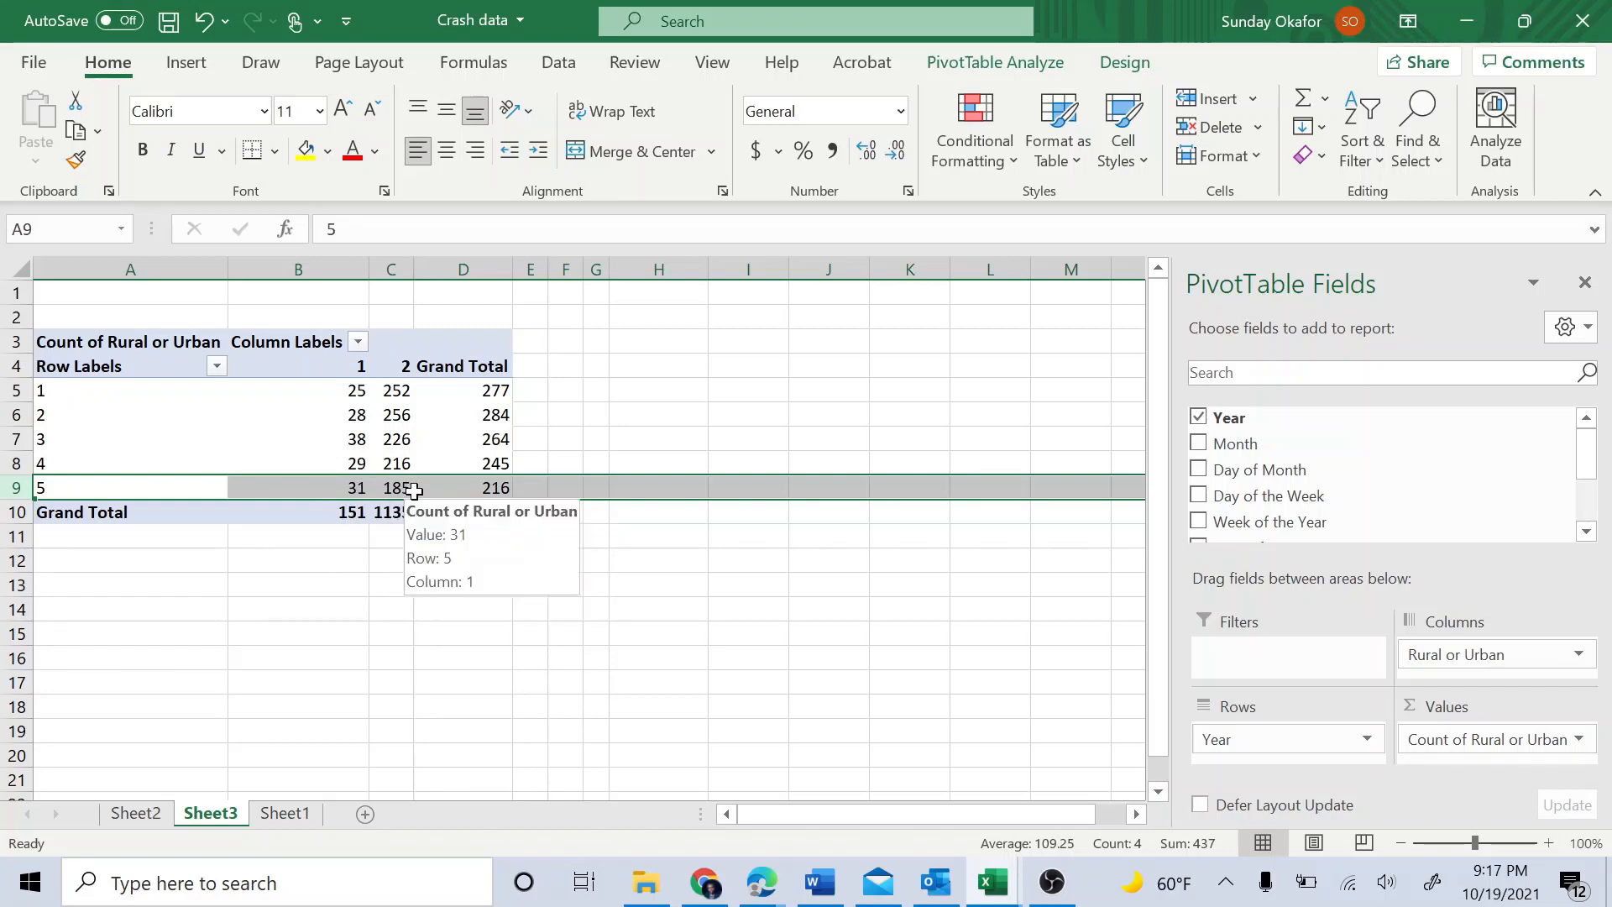
click(405, 489)
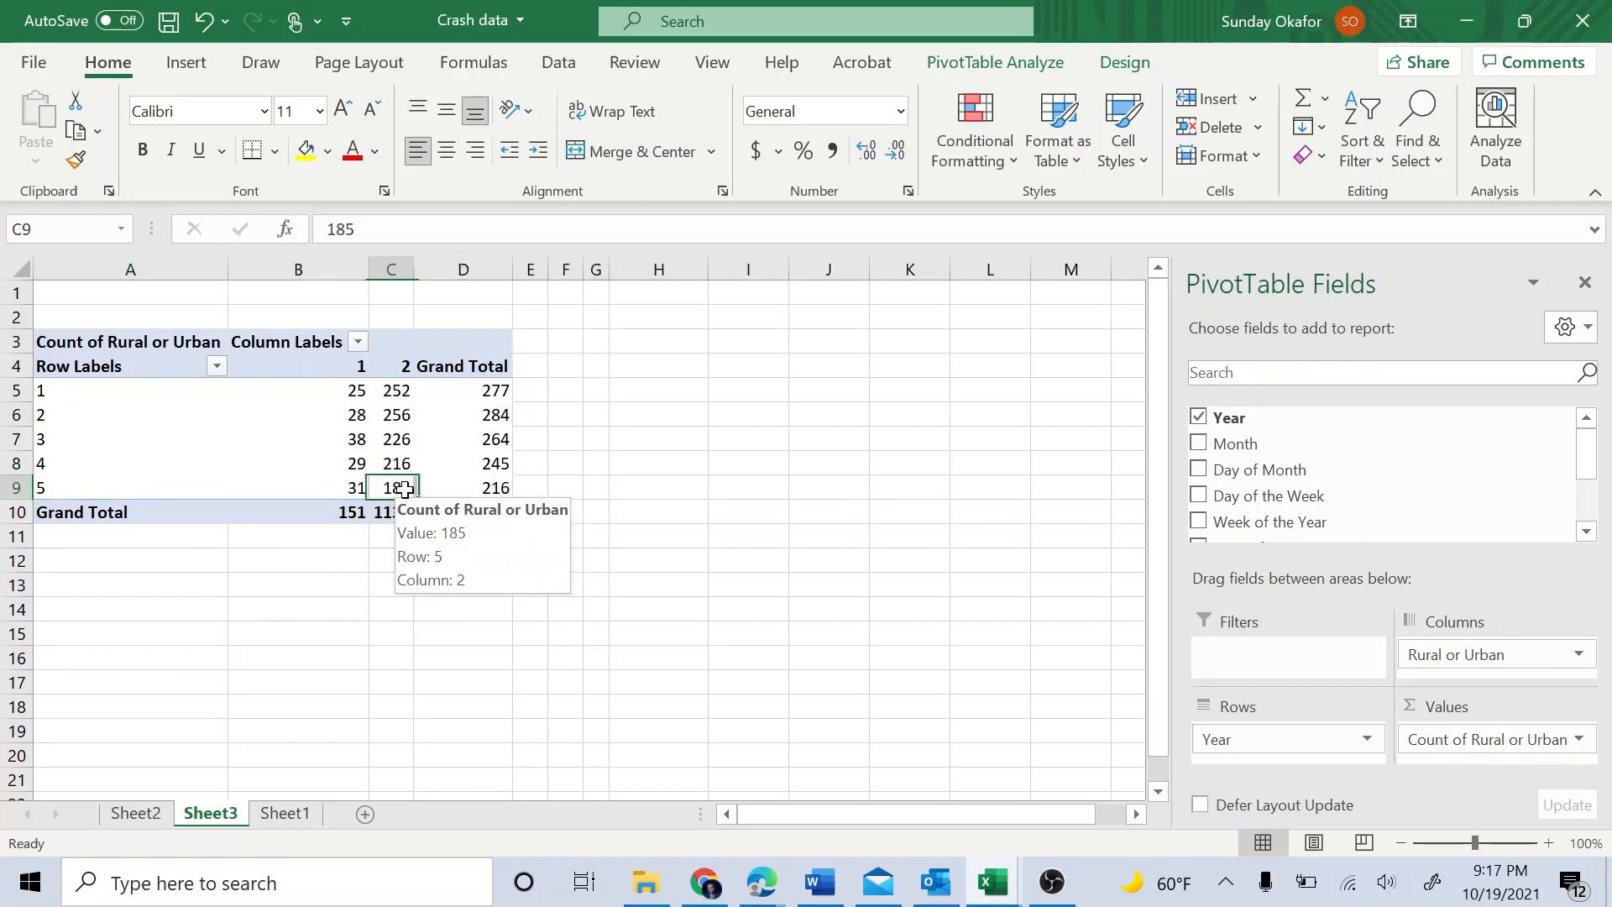
click(18, 489)
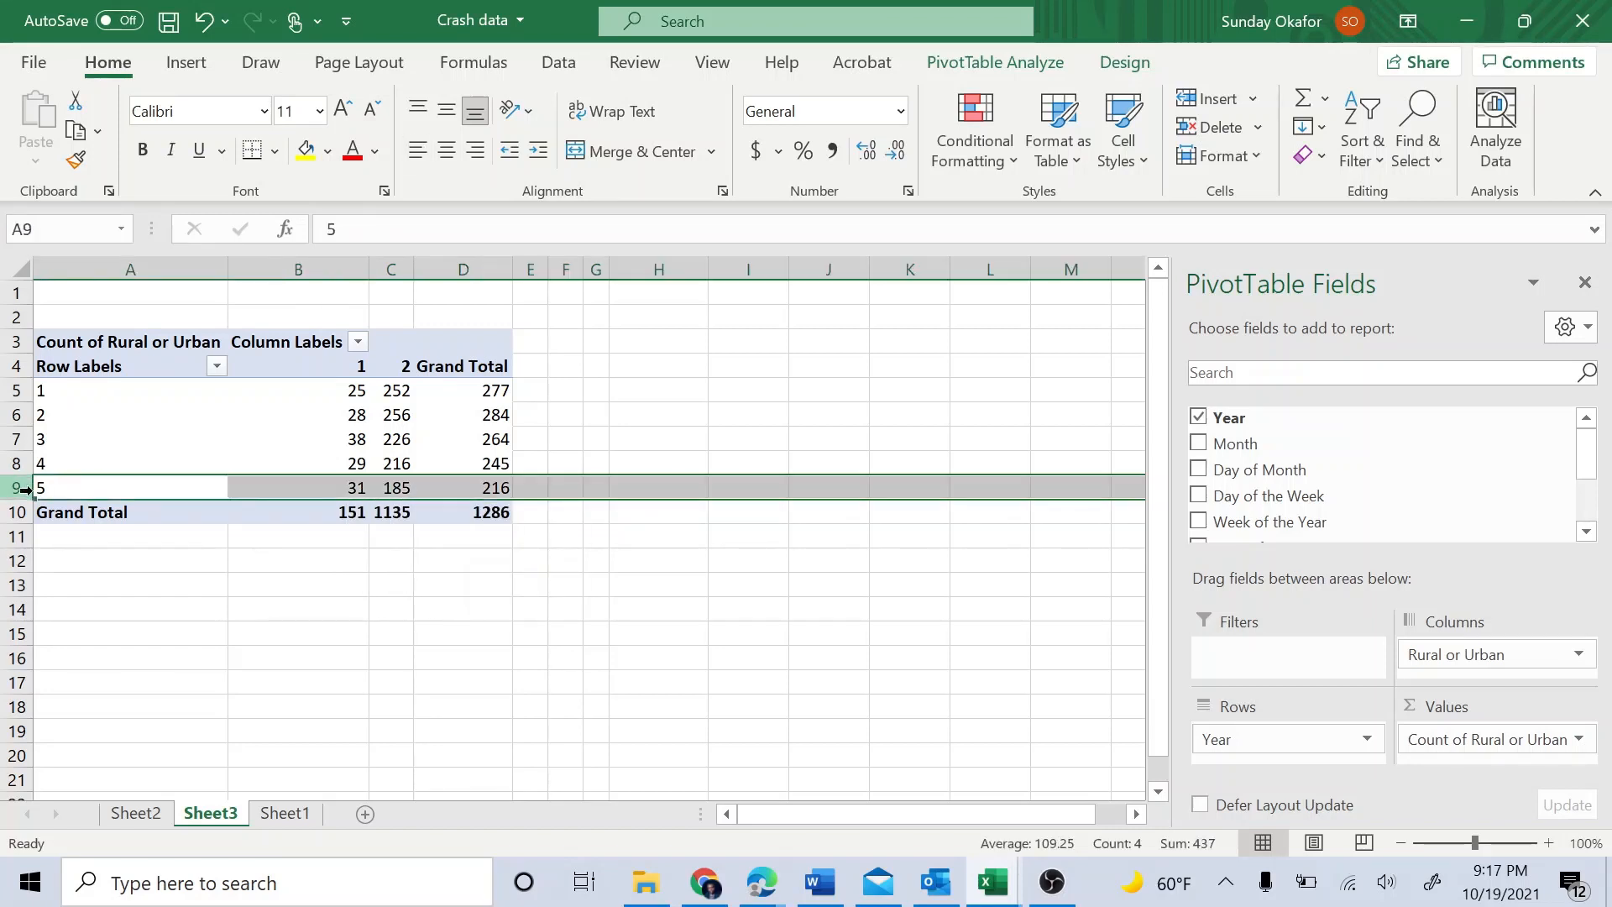
click(396, 488)
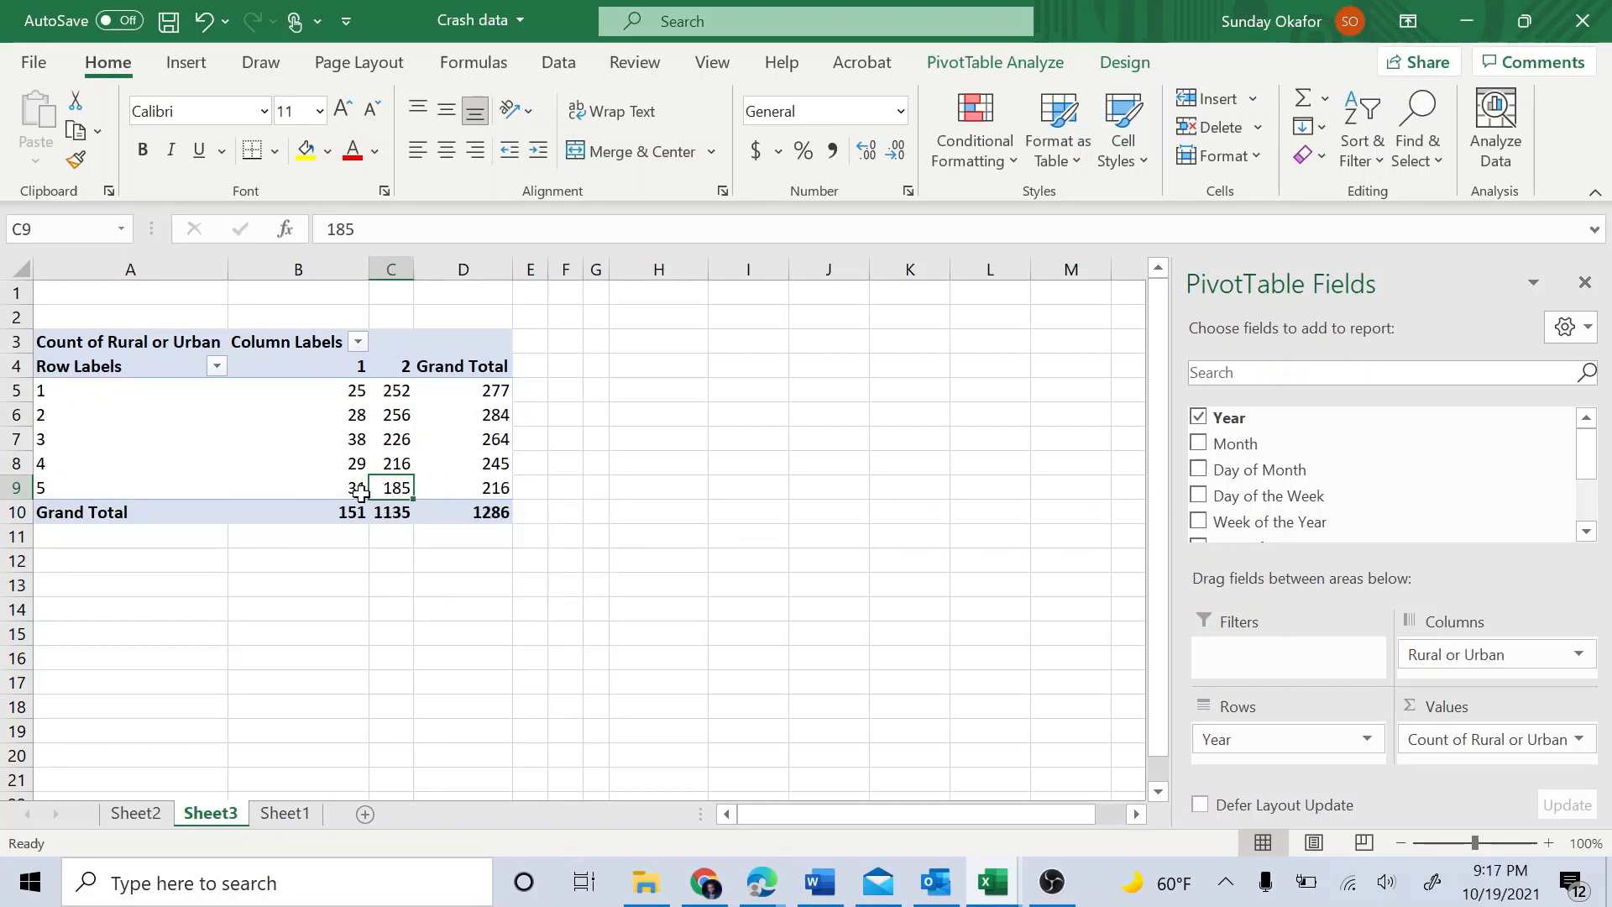
click(358, 489)
click(396, 491)
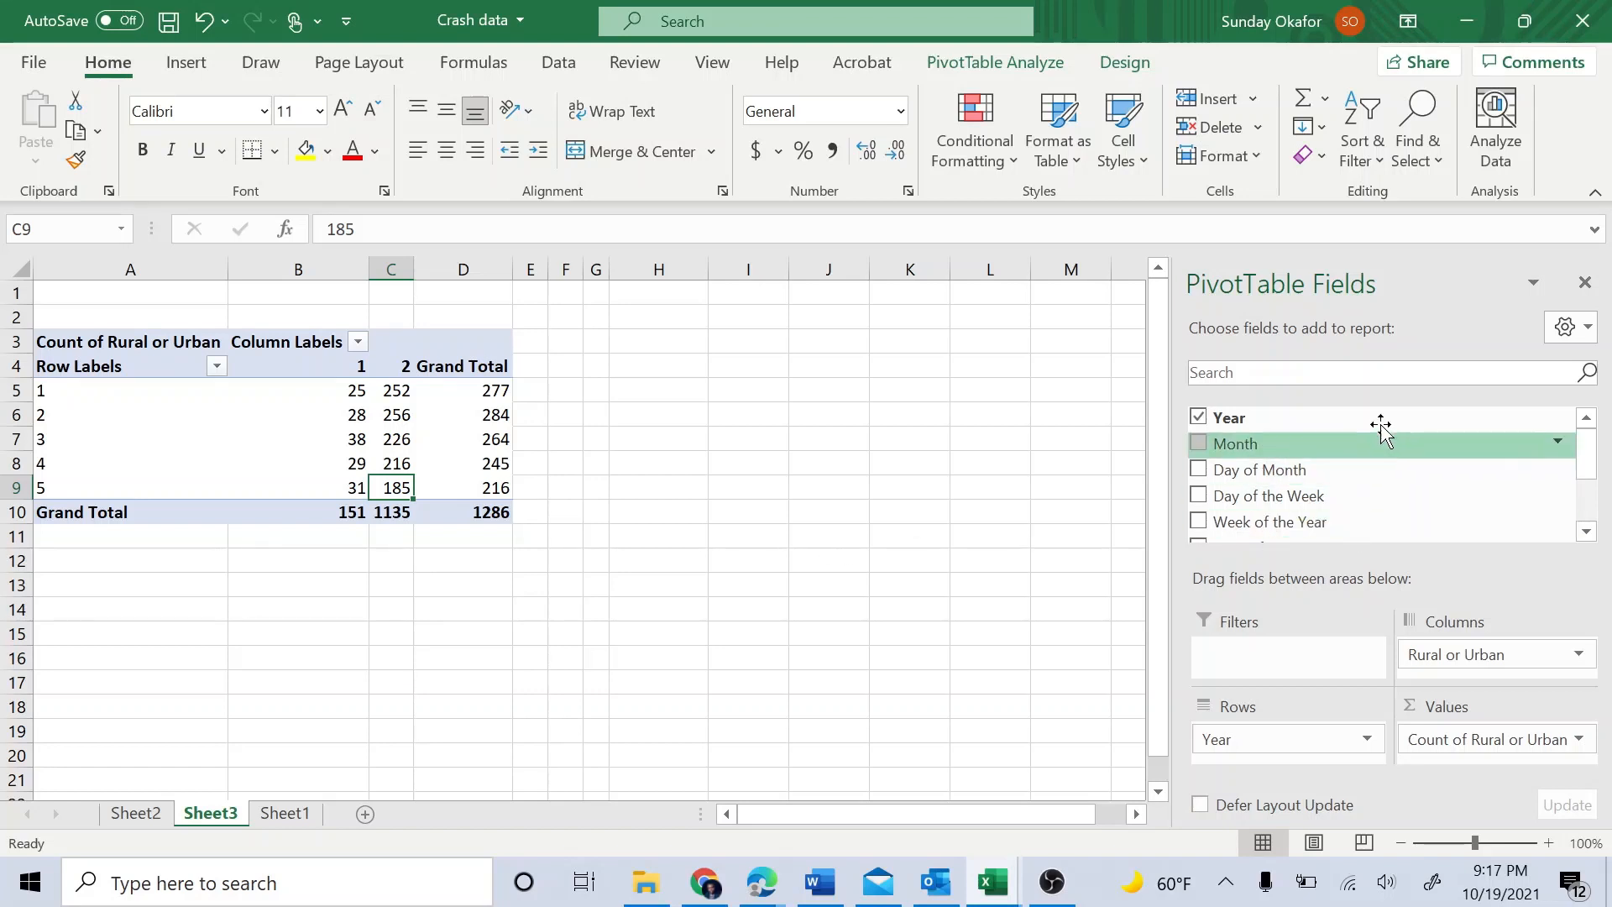
Review the available PivotTable fields and remove the Year field from the rows.
scroll(1585, 530, down, 4)
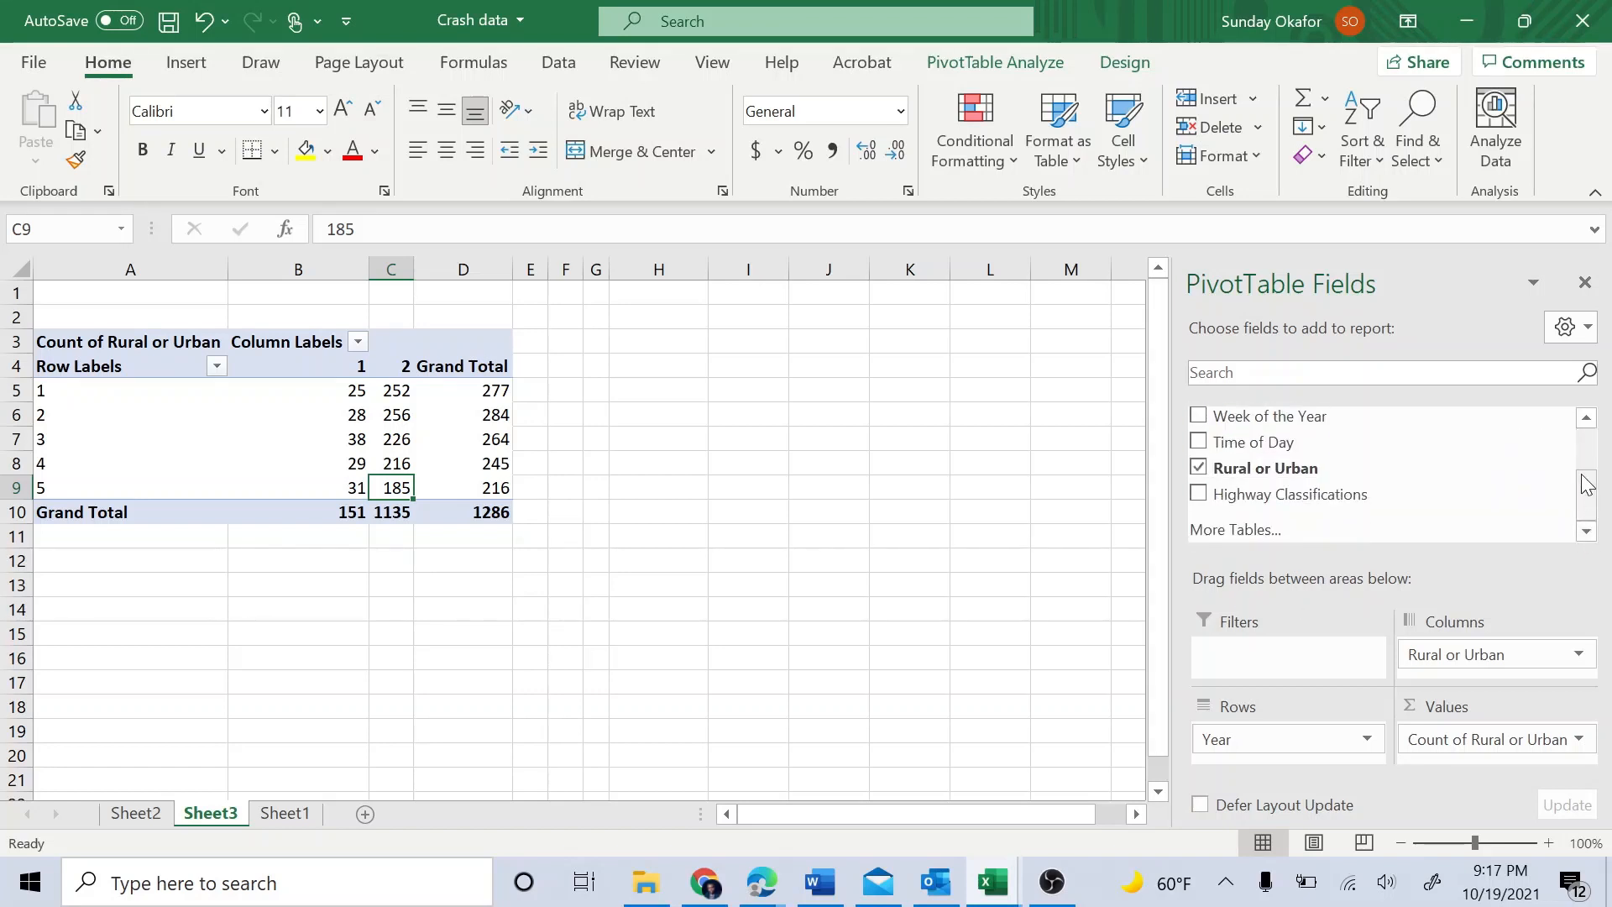
scroll(1566, 482, up, 4)
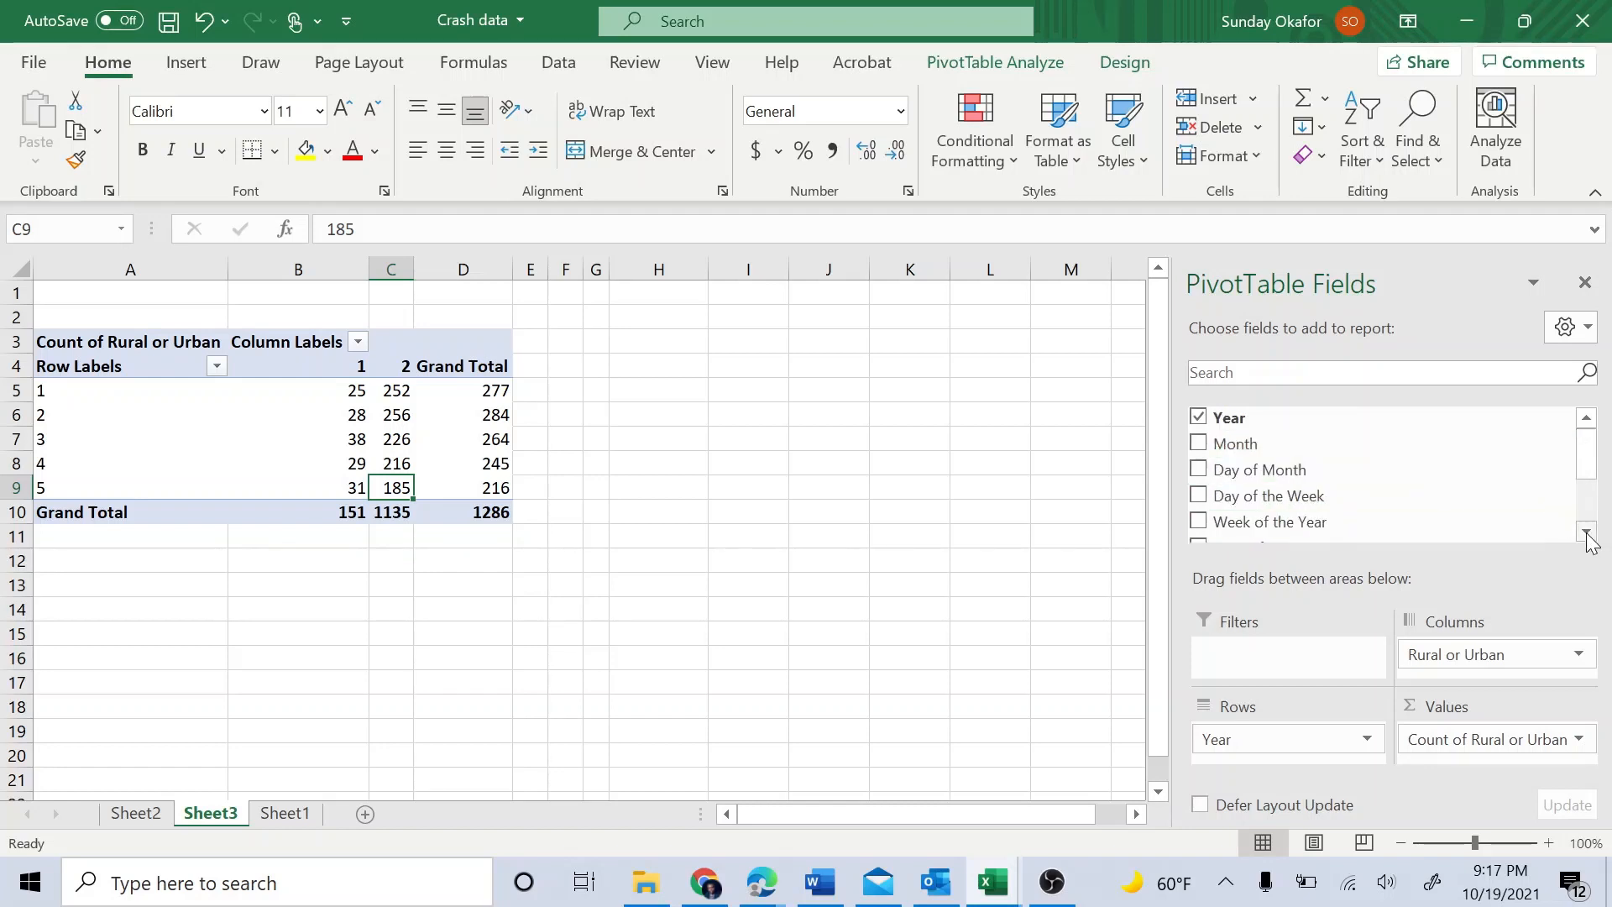
scroll(1570, 529, down, 2)
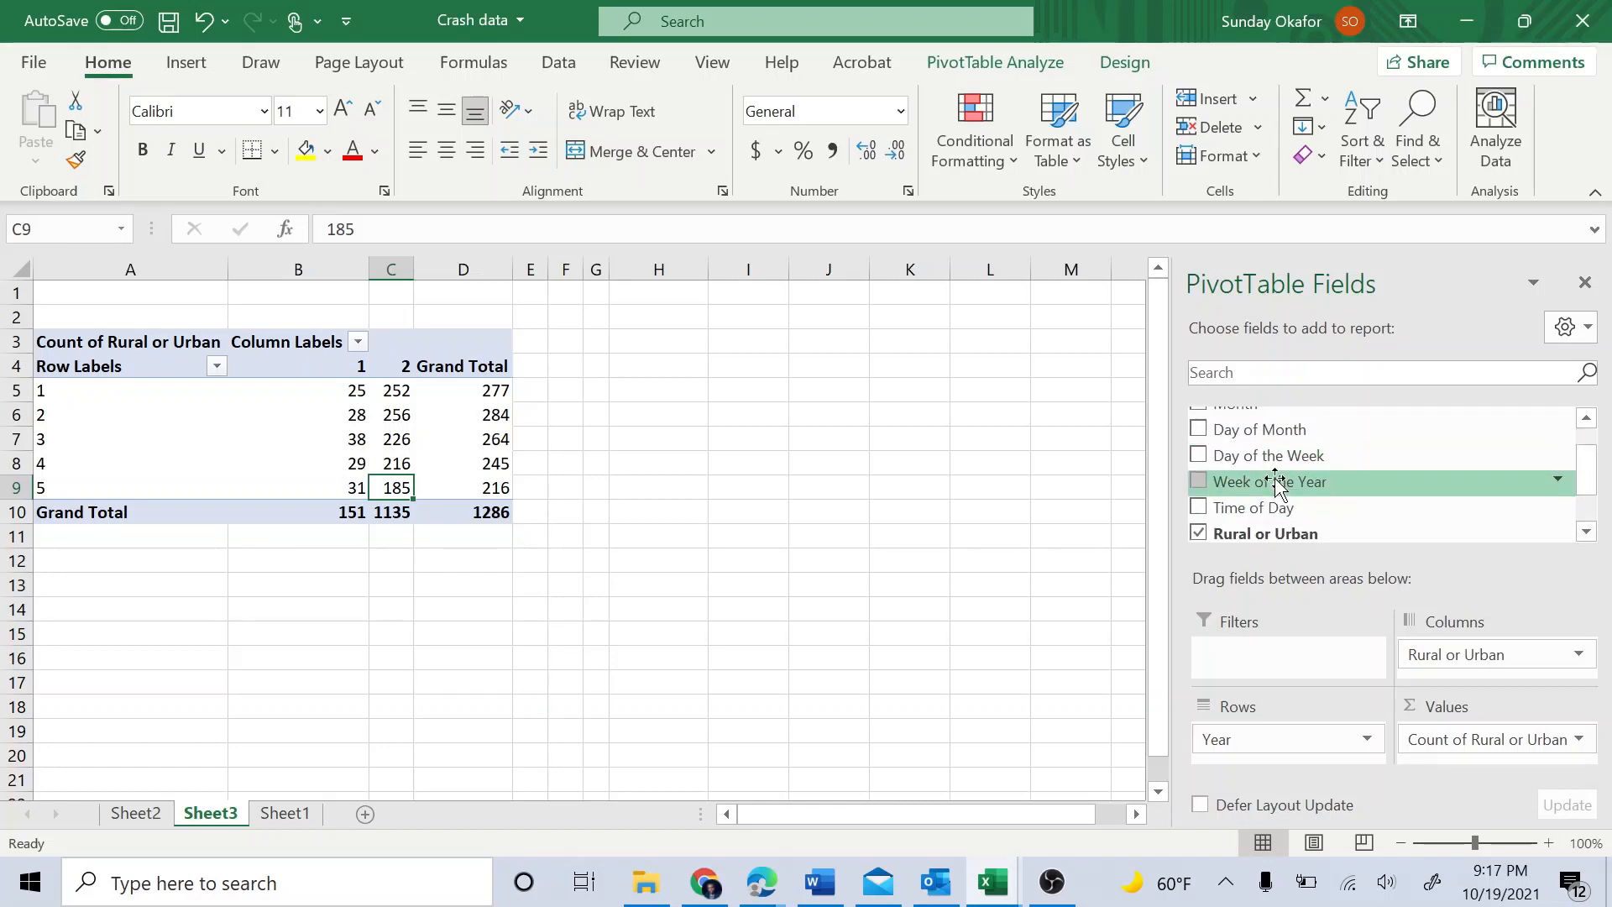
scroll(1268, 451, up, 2)
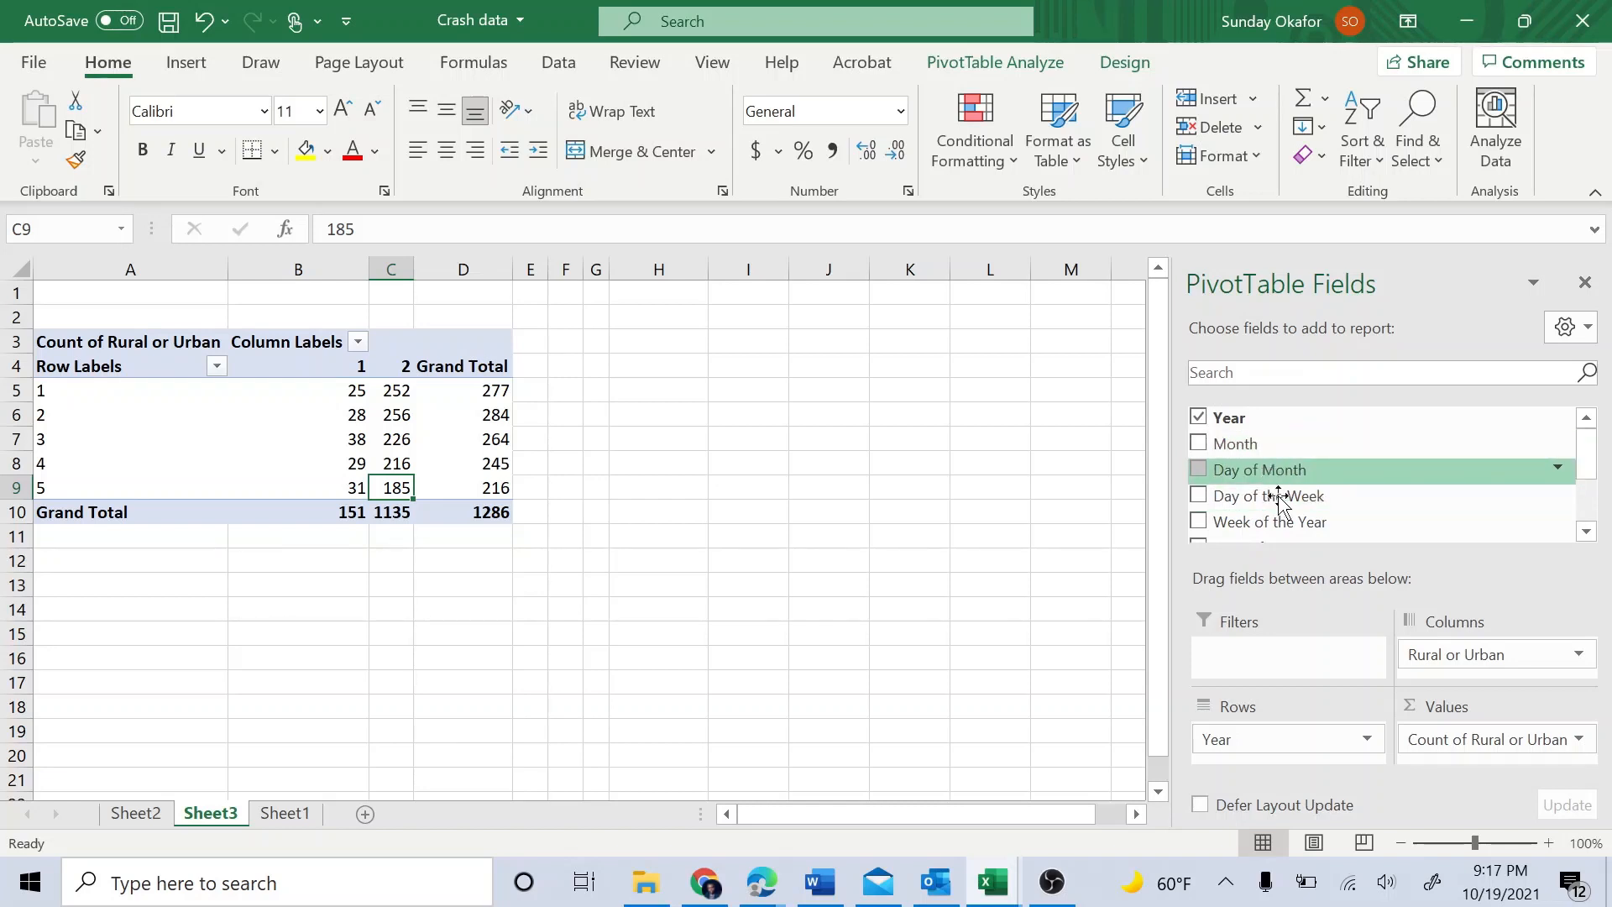
click(1364, 739)
click(1244, 676)
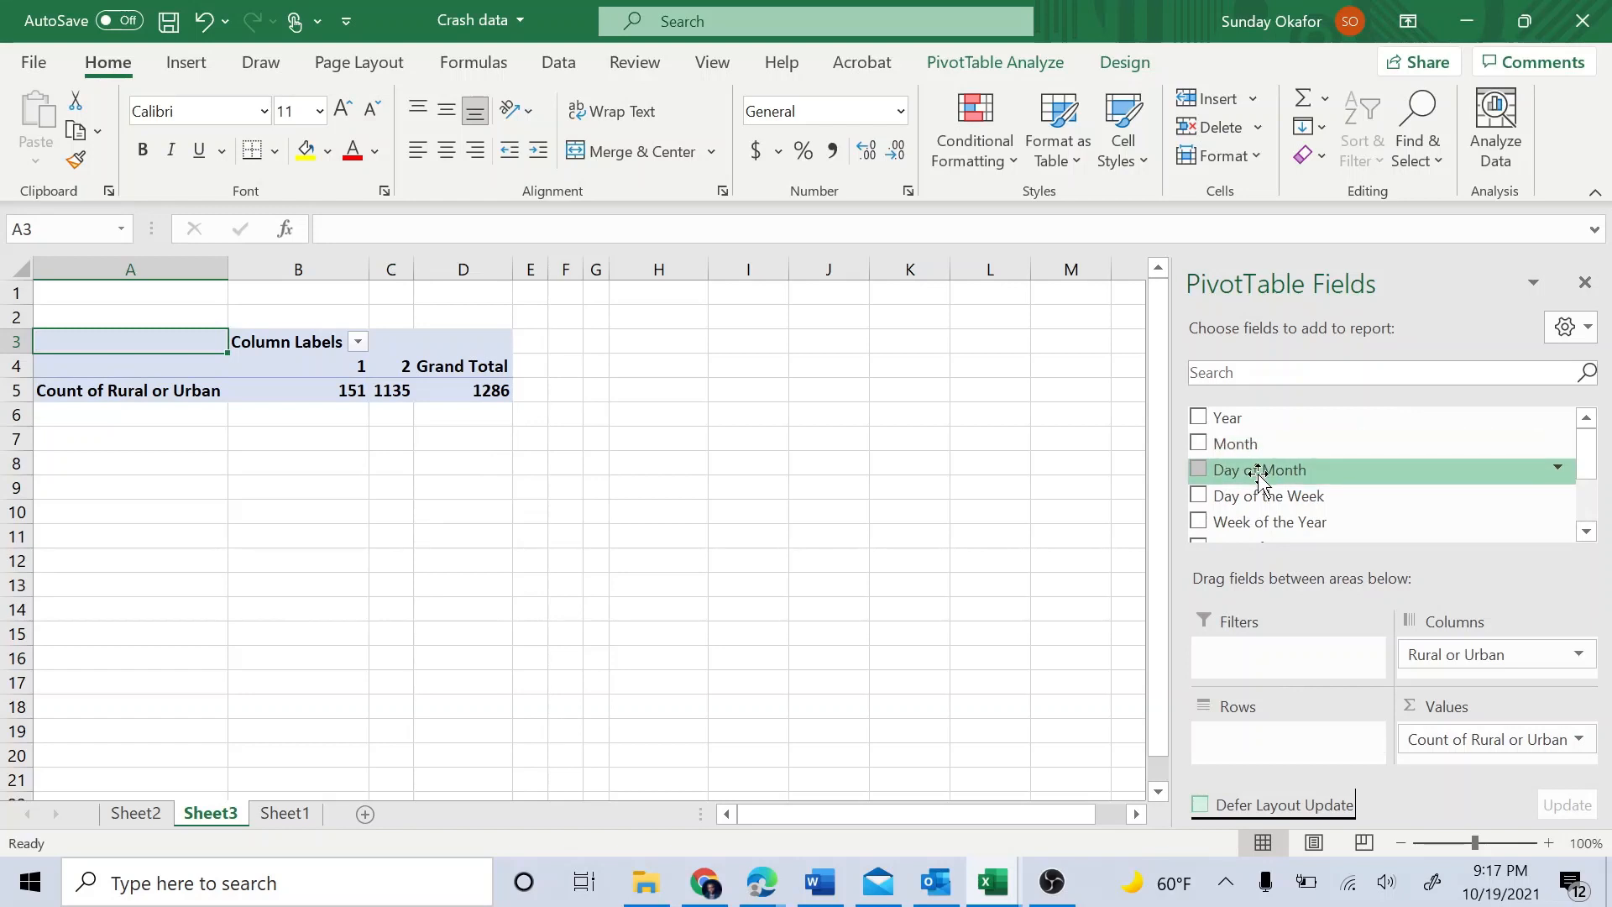
Add the Day of Month field to the PivotTable's rows and review the daily counts by Rural or Urban.
drag(1260, 477, 1280, 738)
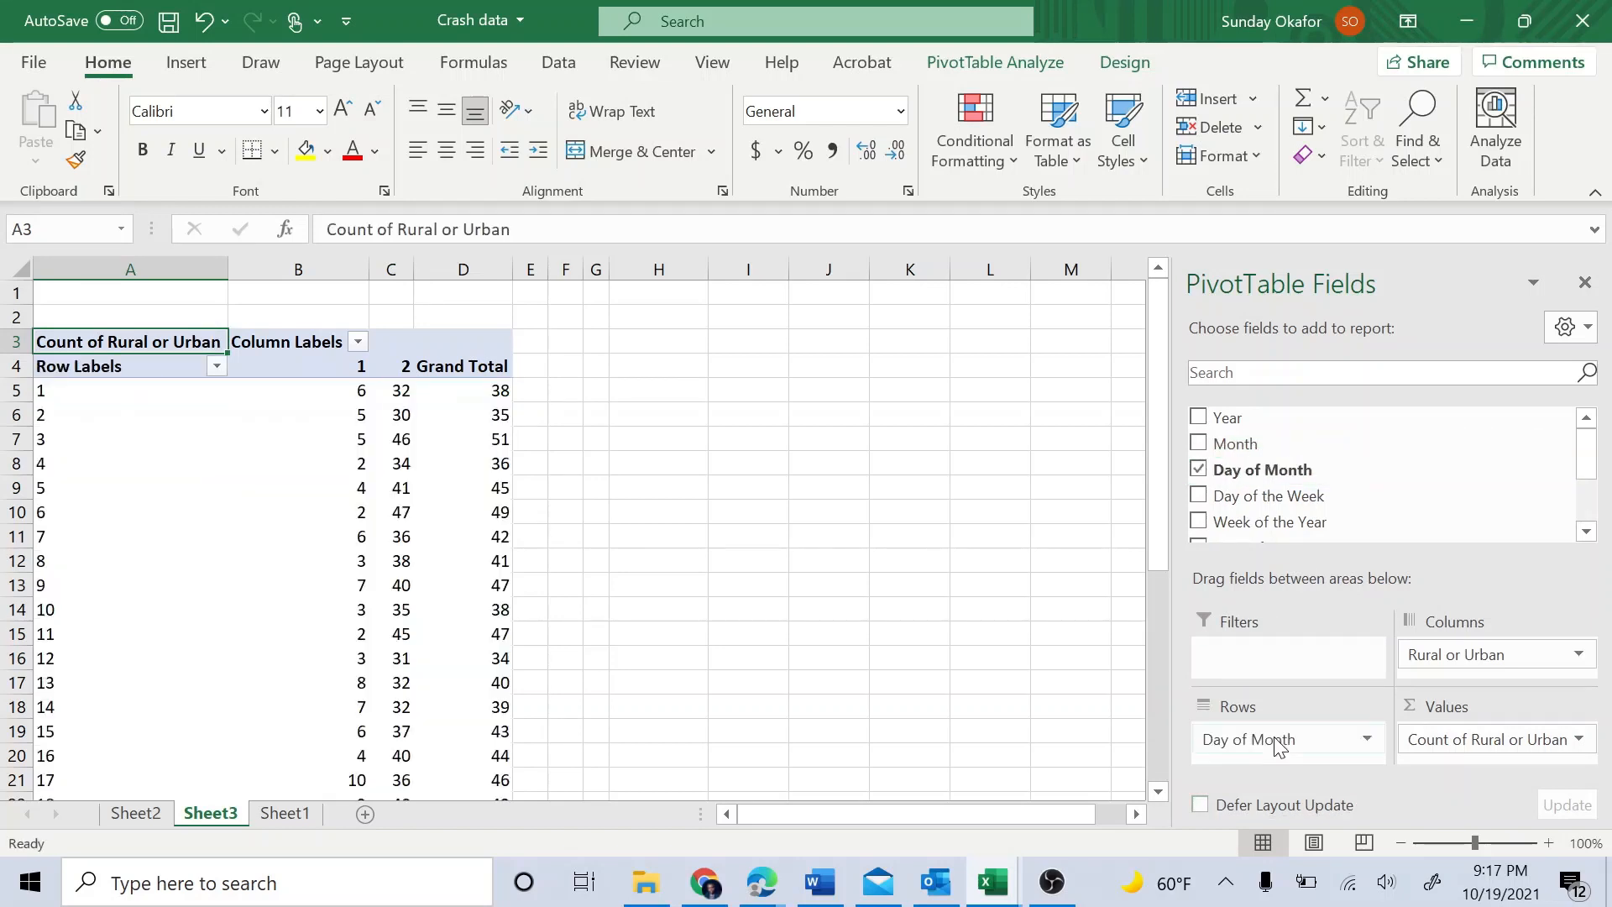
scroll(238, 542, down, 3)
scroll(237, 542, down, 2)
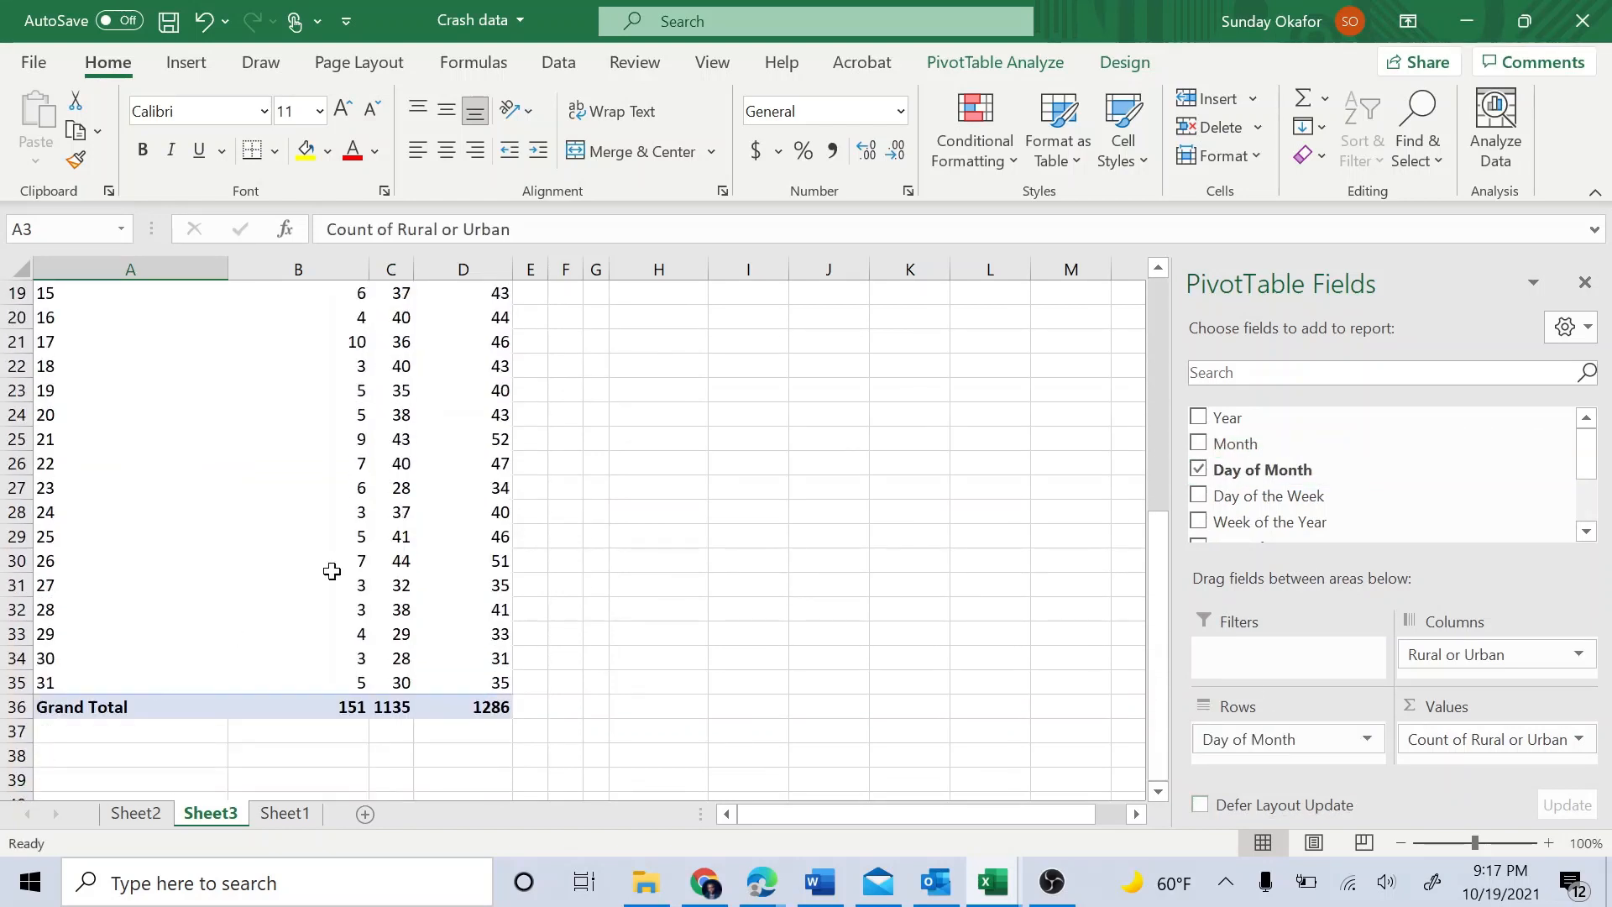
scroll(341, 551, up, 5)
scroll(401, 708, down, 9)
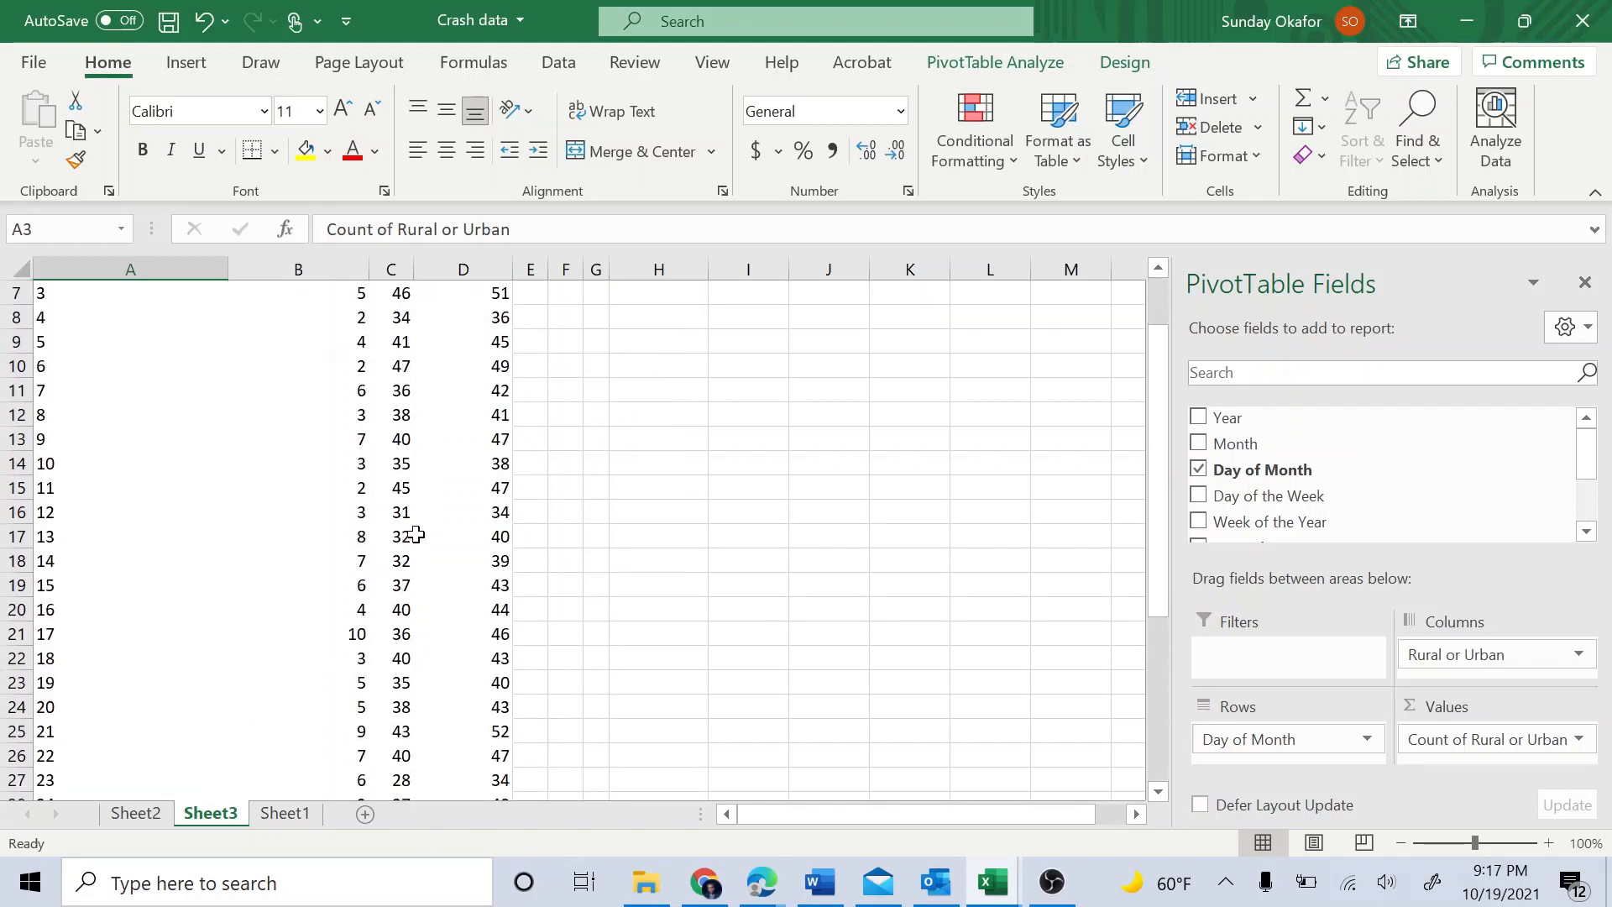
scroll(406, 461, up, 5)
scroll(406, 432, up, 4)
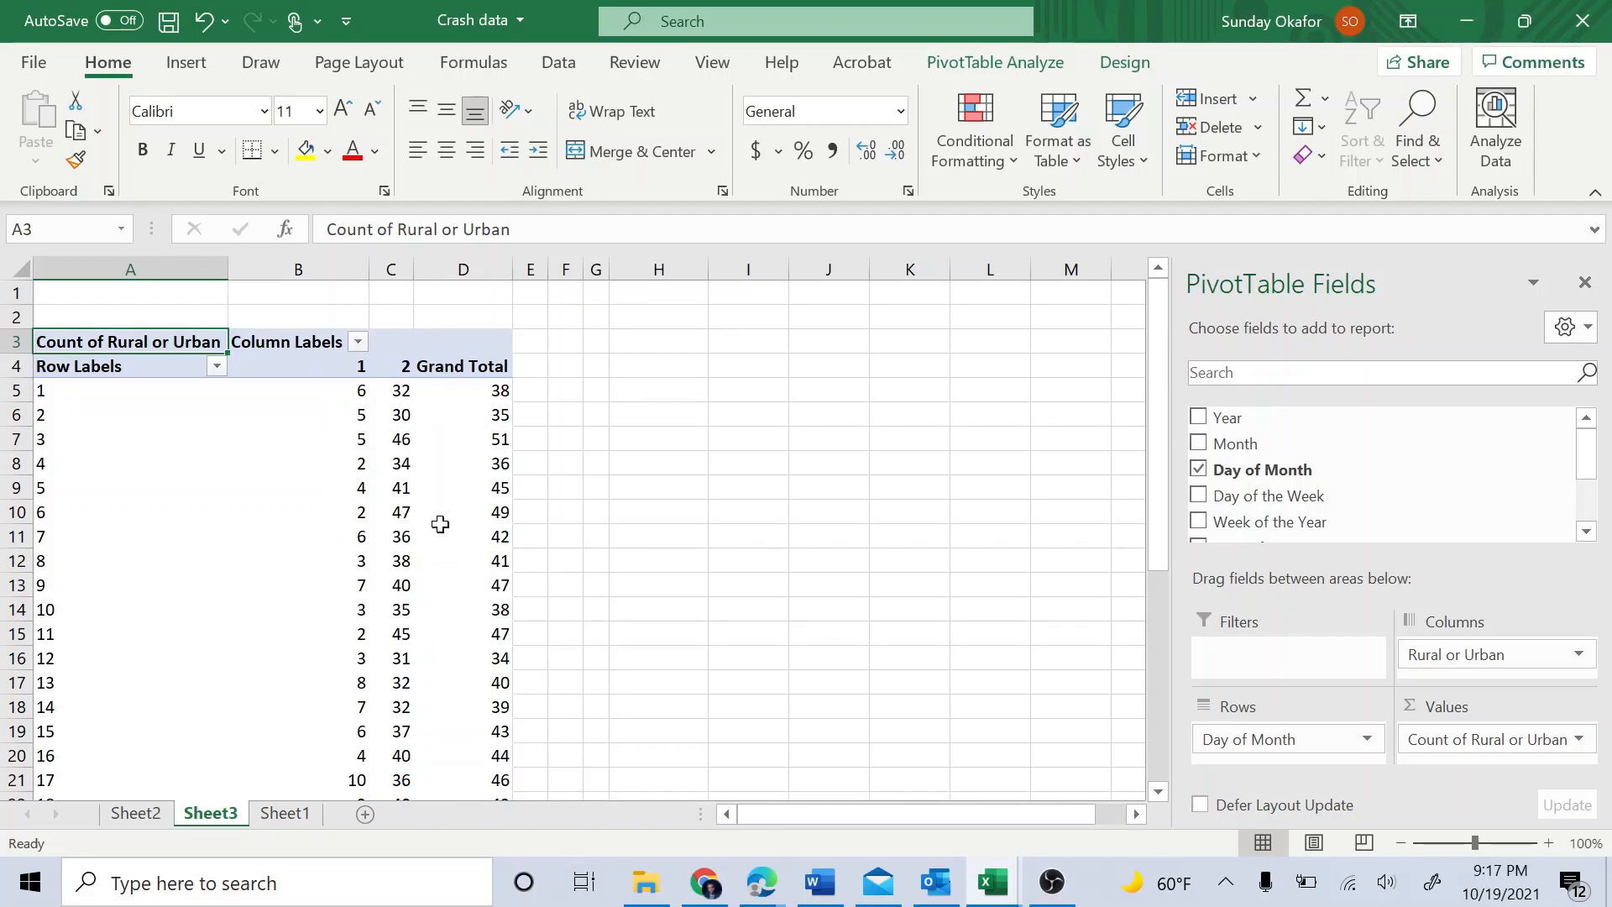
scroll(133, 537, down, 6)
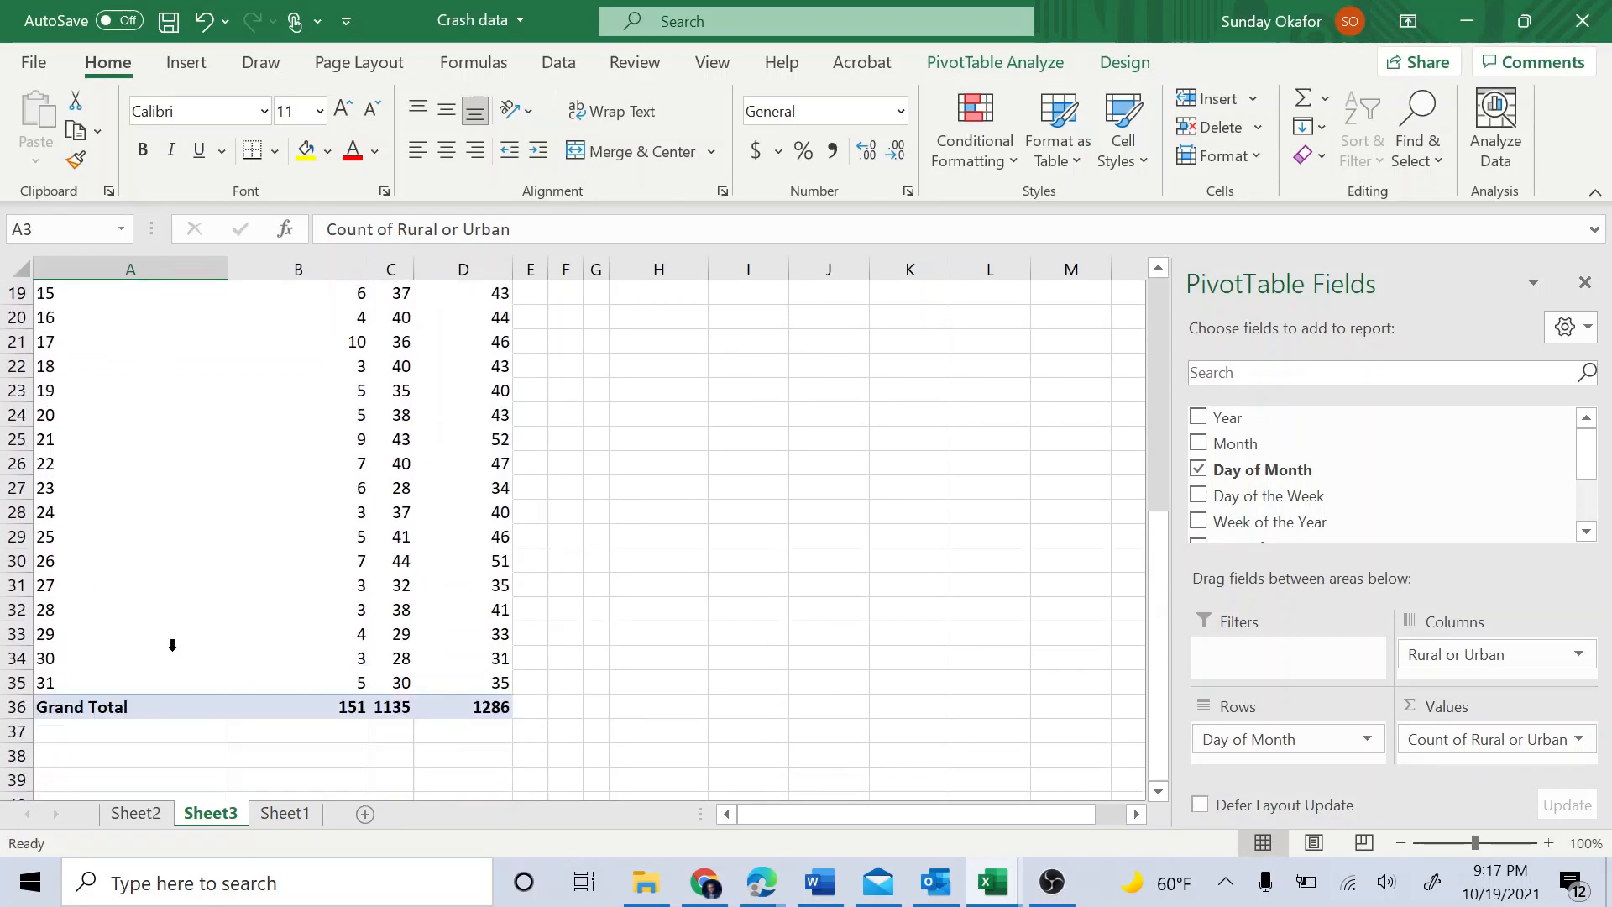
scroll(1049, 515, up, 5)
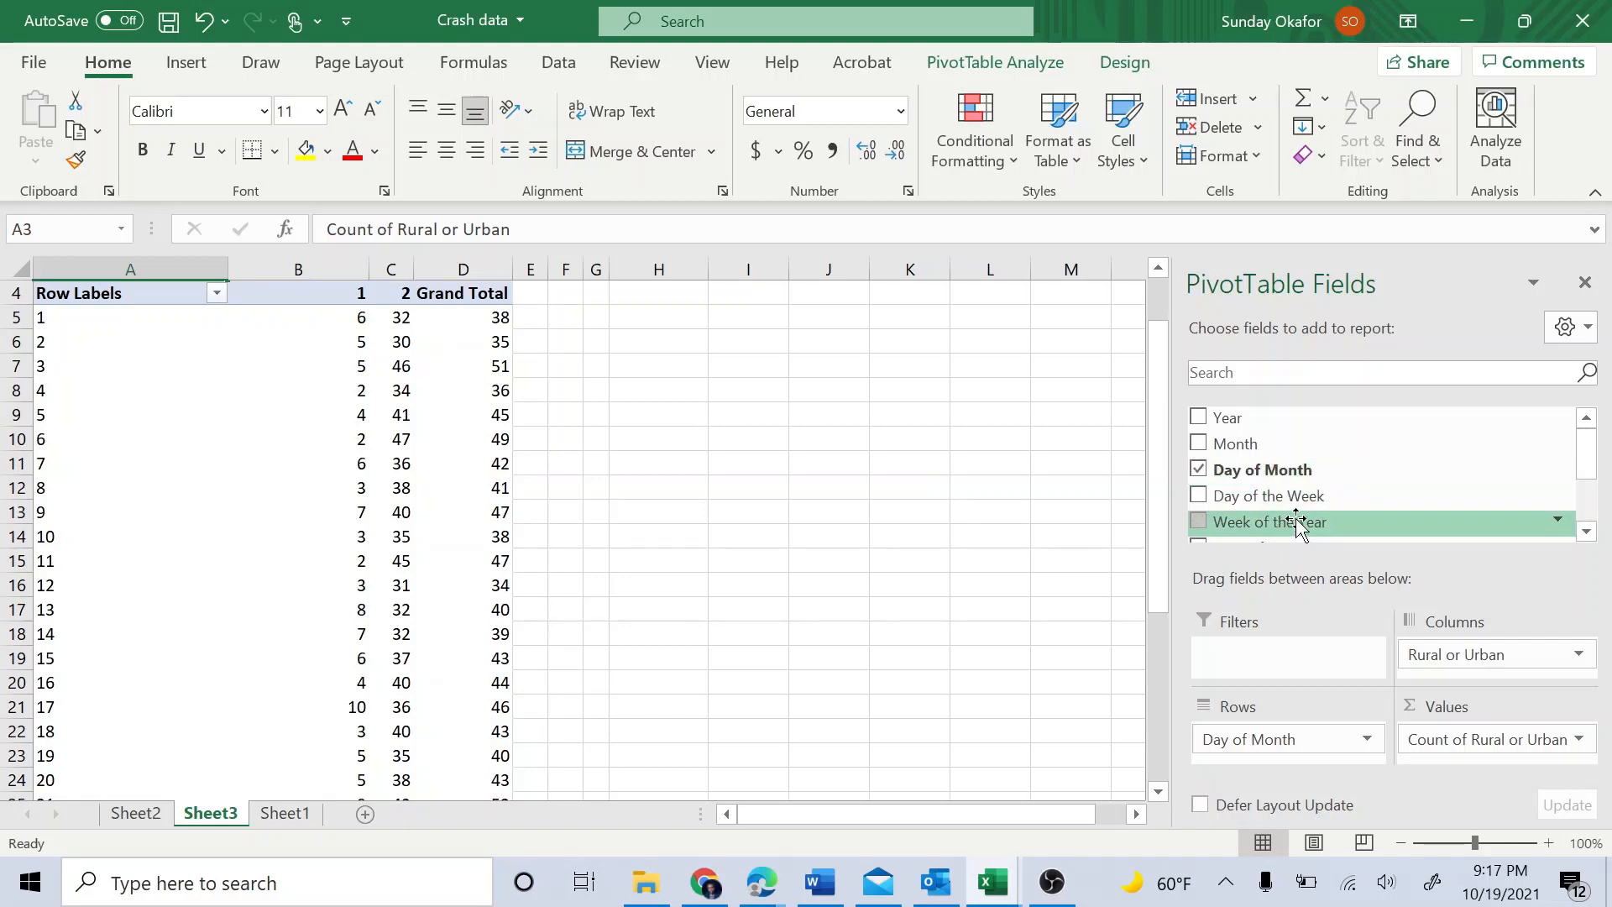
Replace the Day of Month field with Week of the Year in the PivotTable's rows.
click(1277, 739)
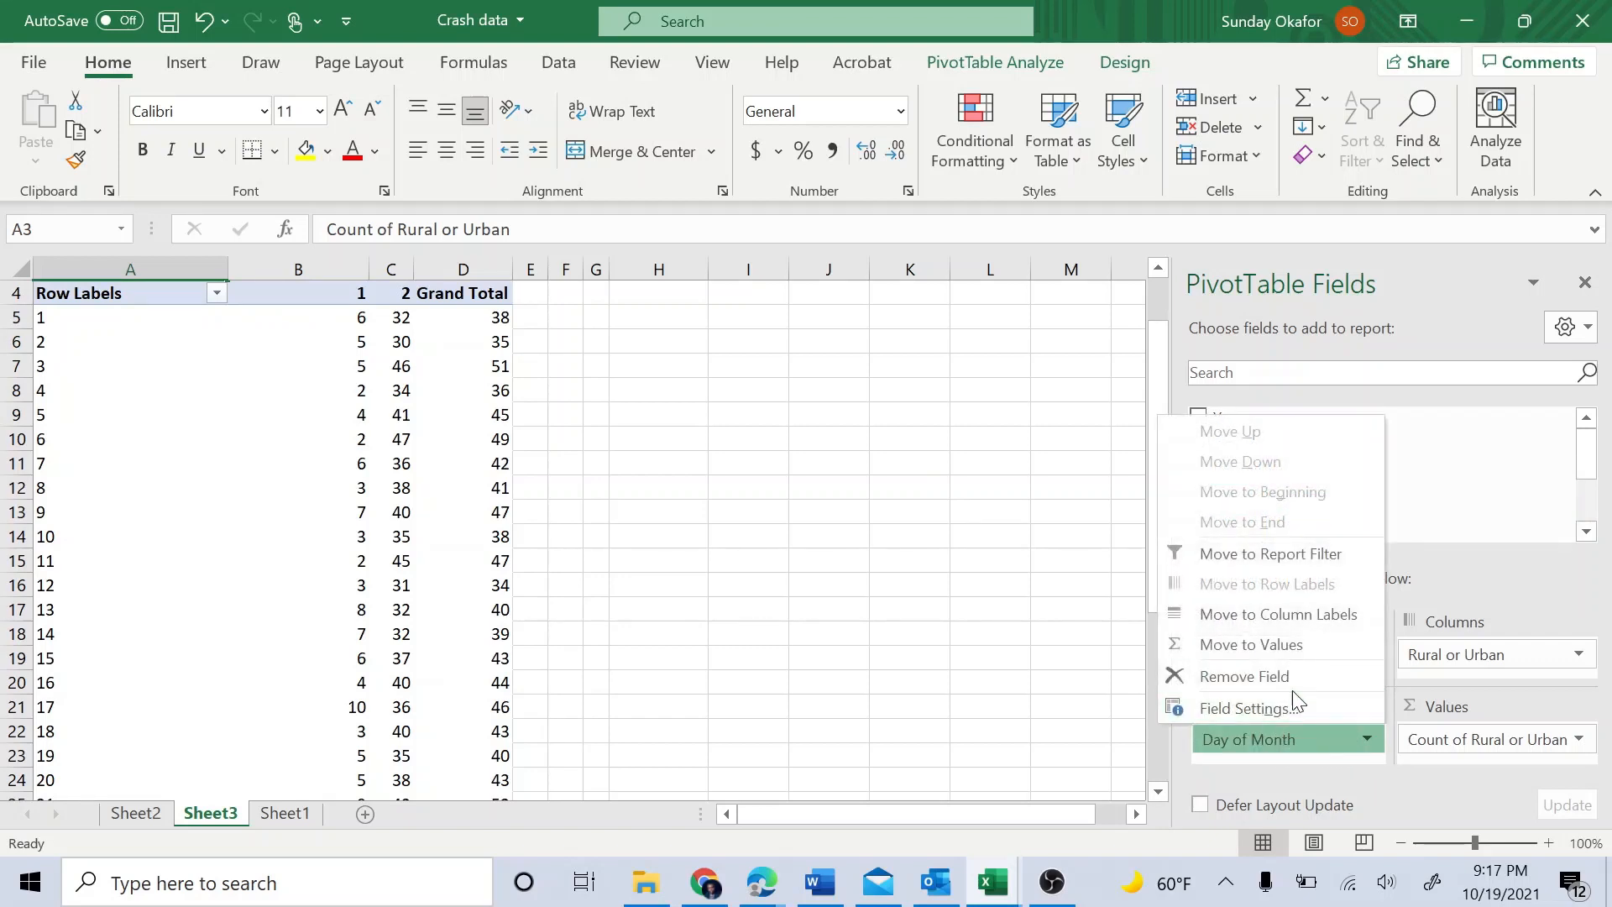
click(1293, 675)
drag(1268, 524, 1288, 739)
Examine the weekly crash counts under Rural or Urban columns 1 and 2, including the week 45 row.
scroll(151, 464, down, 14)
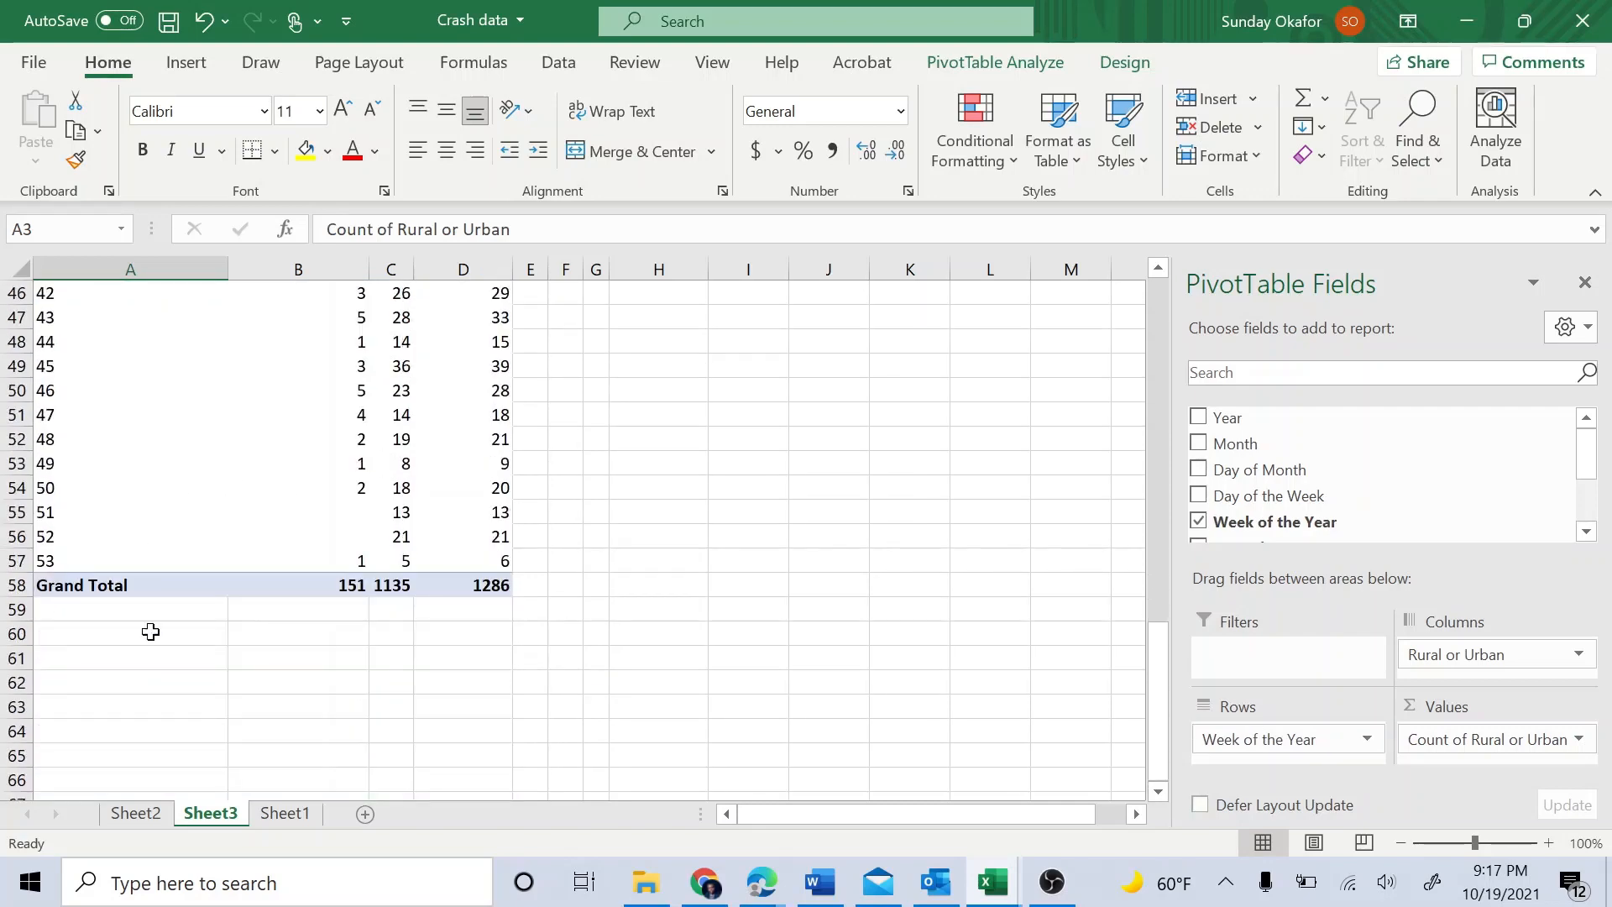
scroll(148, 532, up, 7)
scroll(120, 793, down, 4)
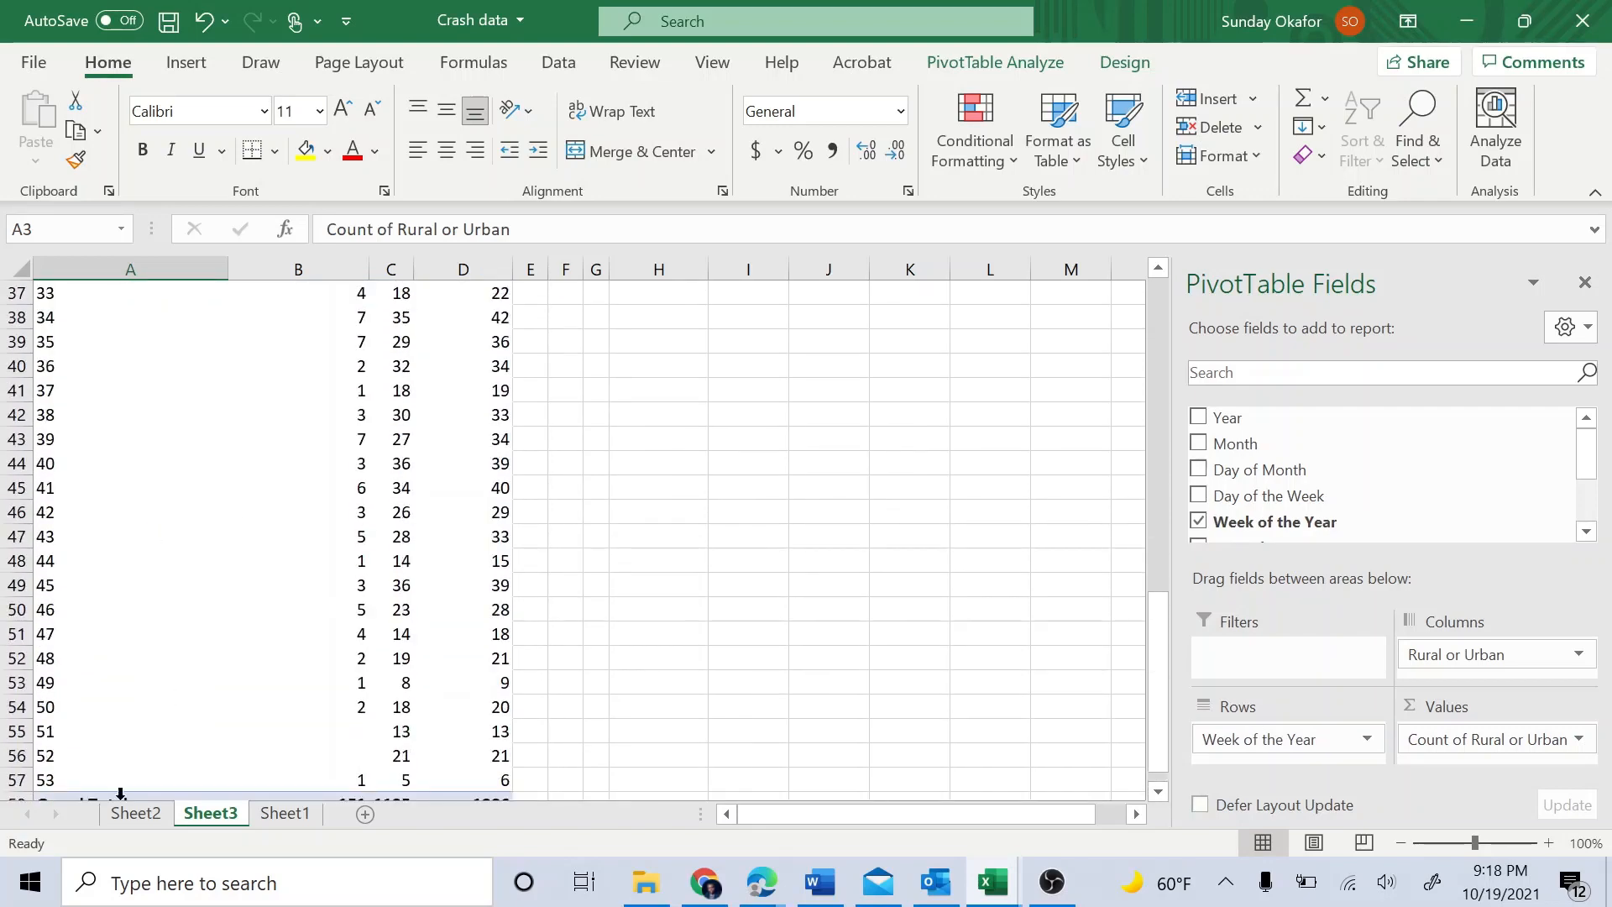
scroll(415, 680, up, 2)
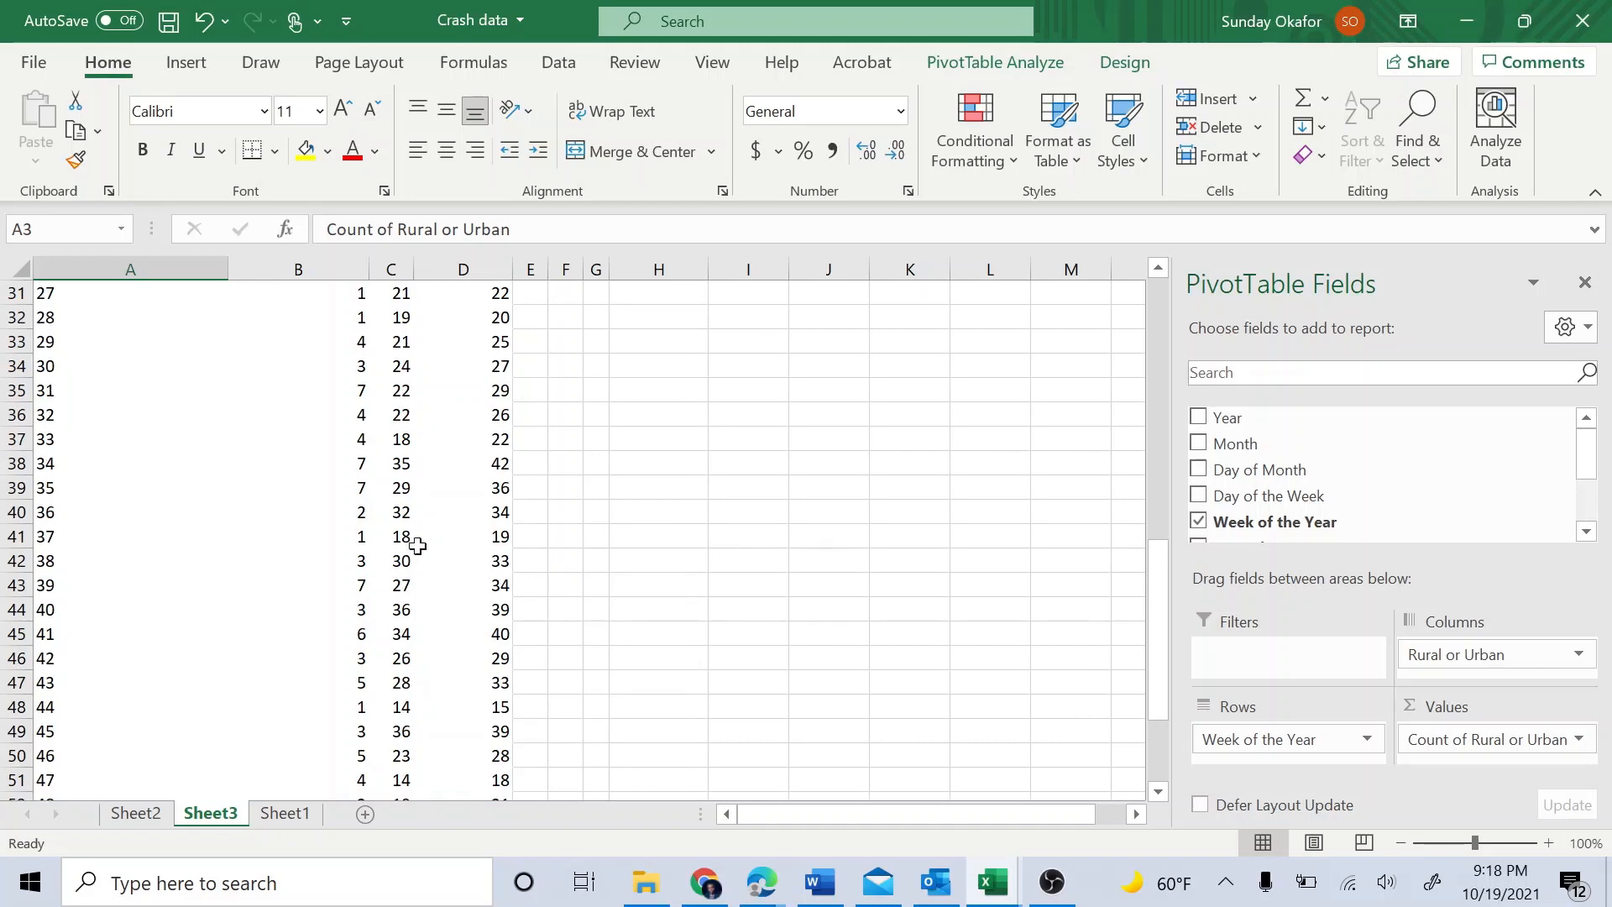
scroll(411, 702, down, 1)
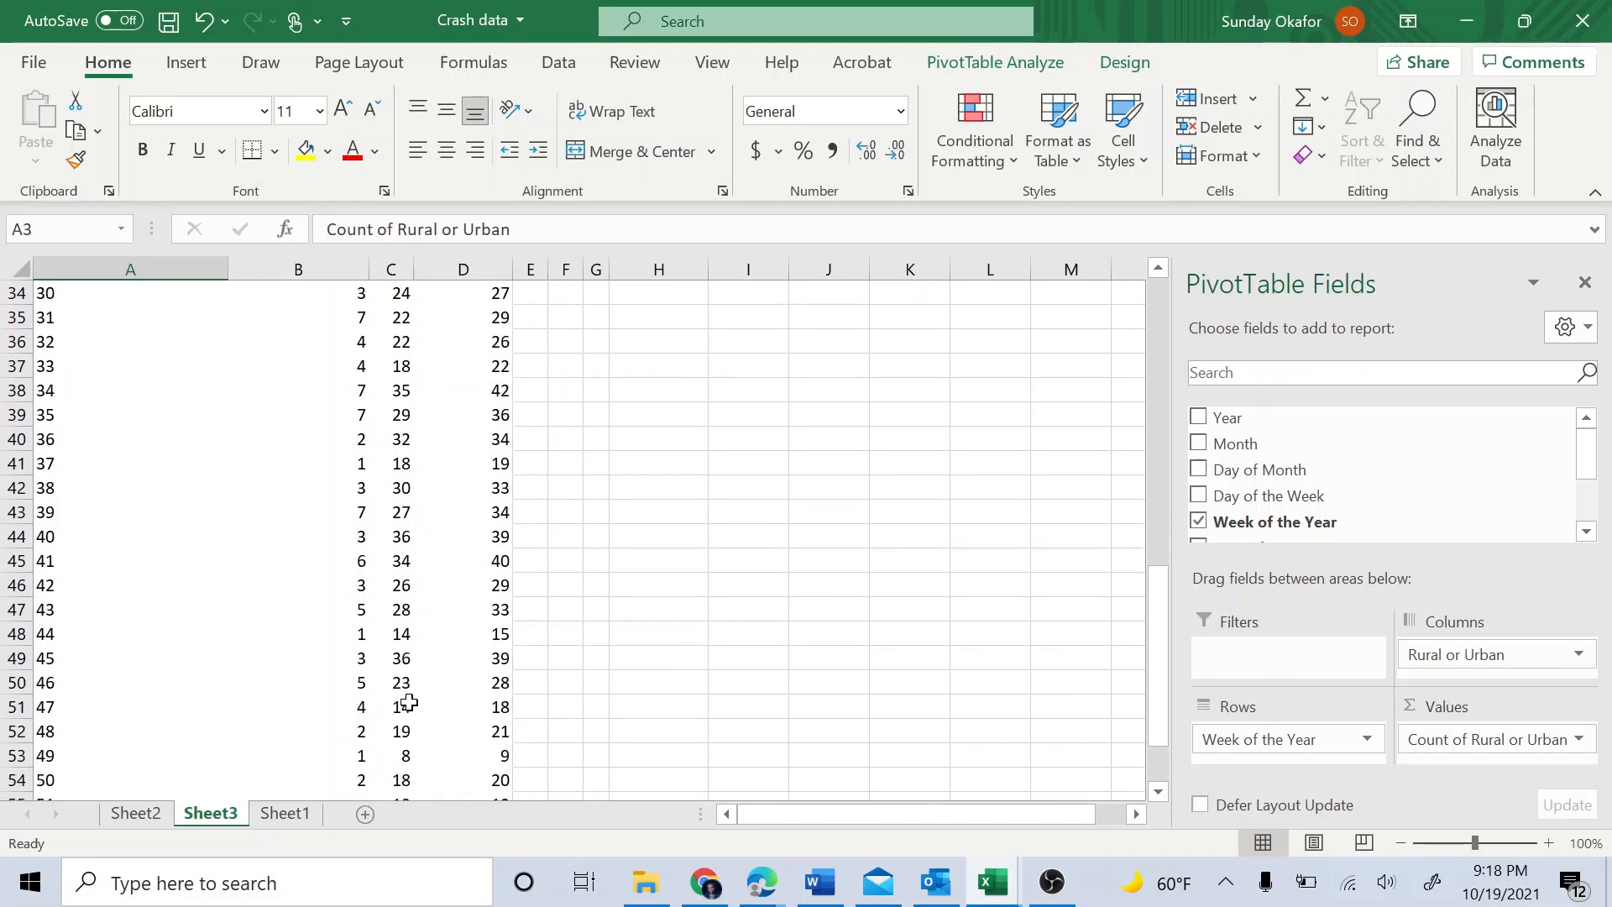
mouse_move(431, 612)
click(39, 658)
scroll(437, 663, up, 4)
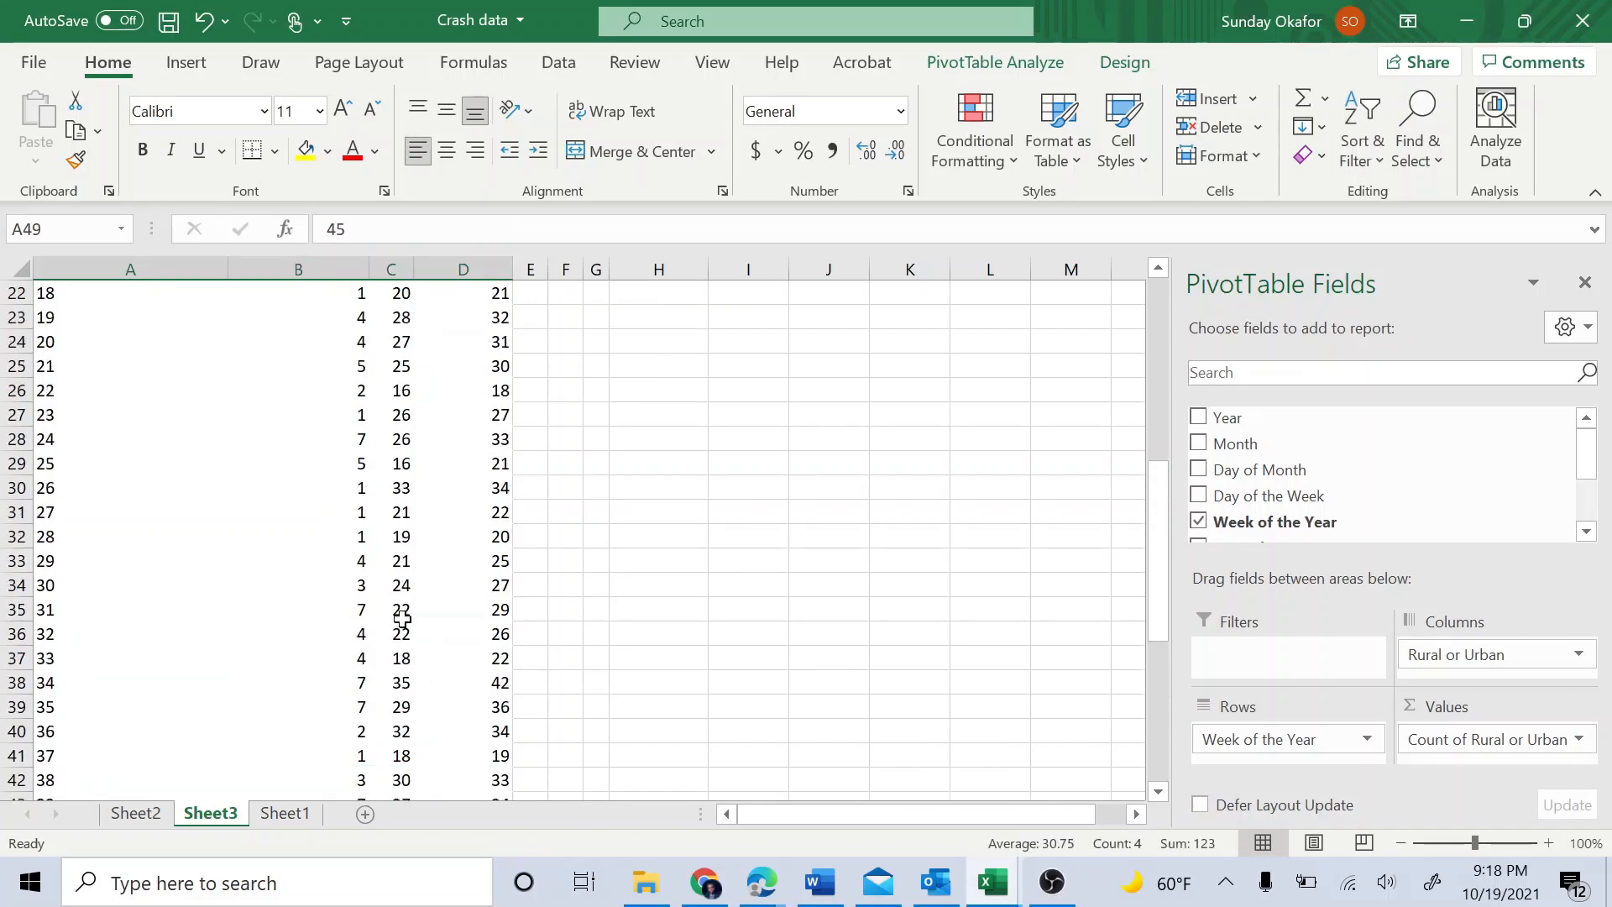
scroll(402, 617, up, 7)
scroll(417, 546, down, 4)
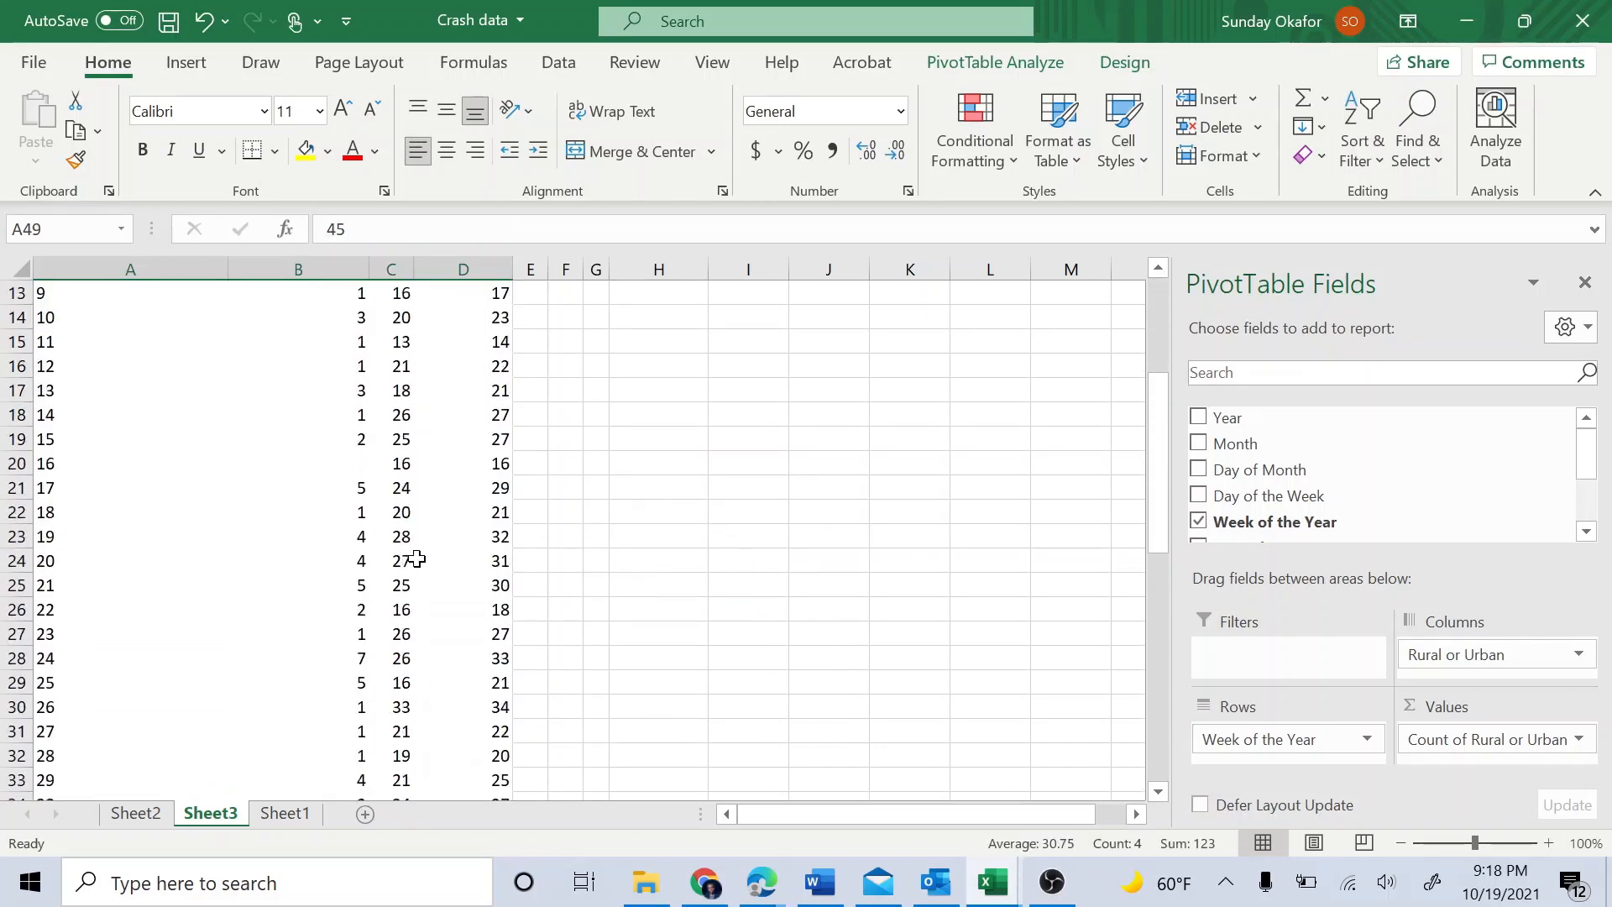
scroll(417, 559, down, 4)
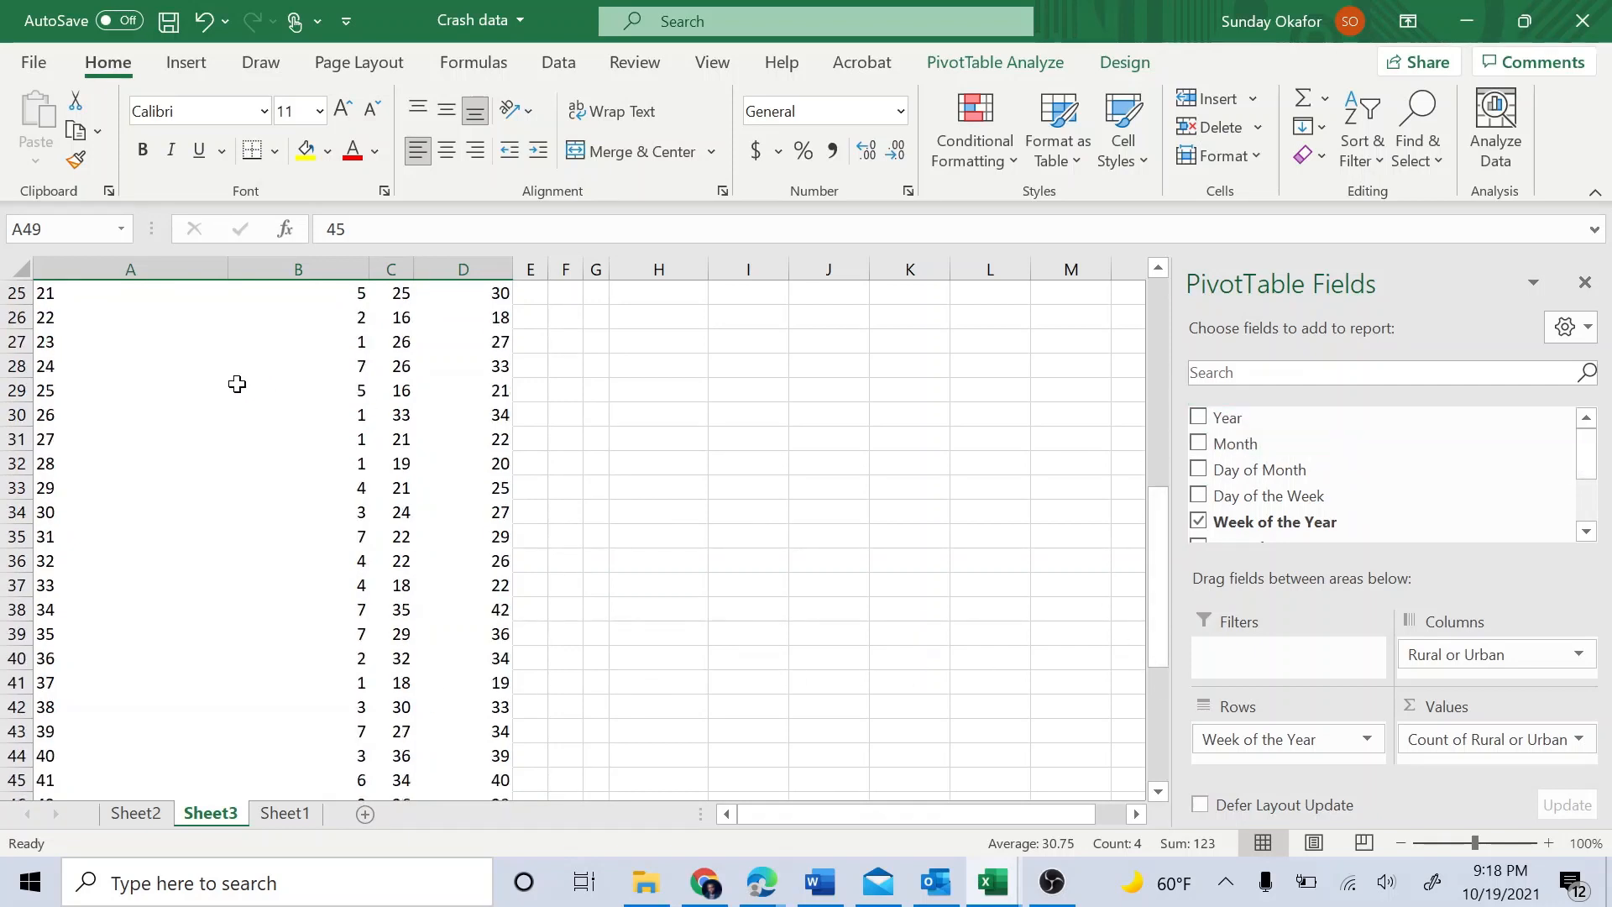
scroll(59, 321, up, 2)
scroll(82, 352, up, 6)
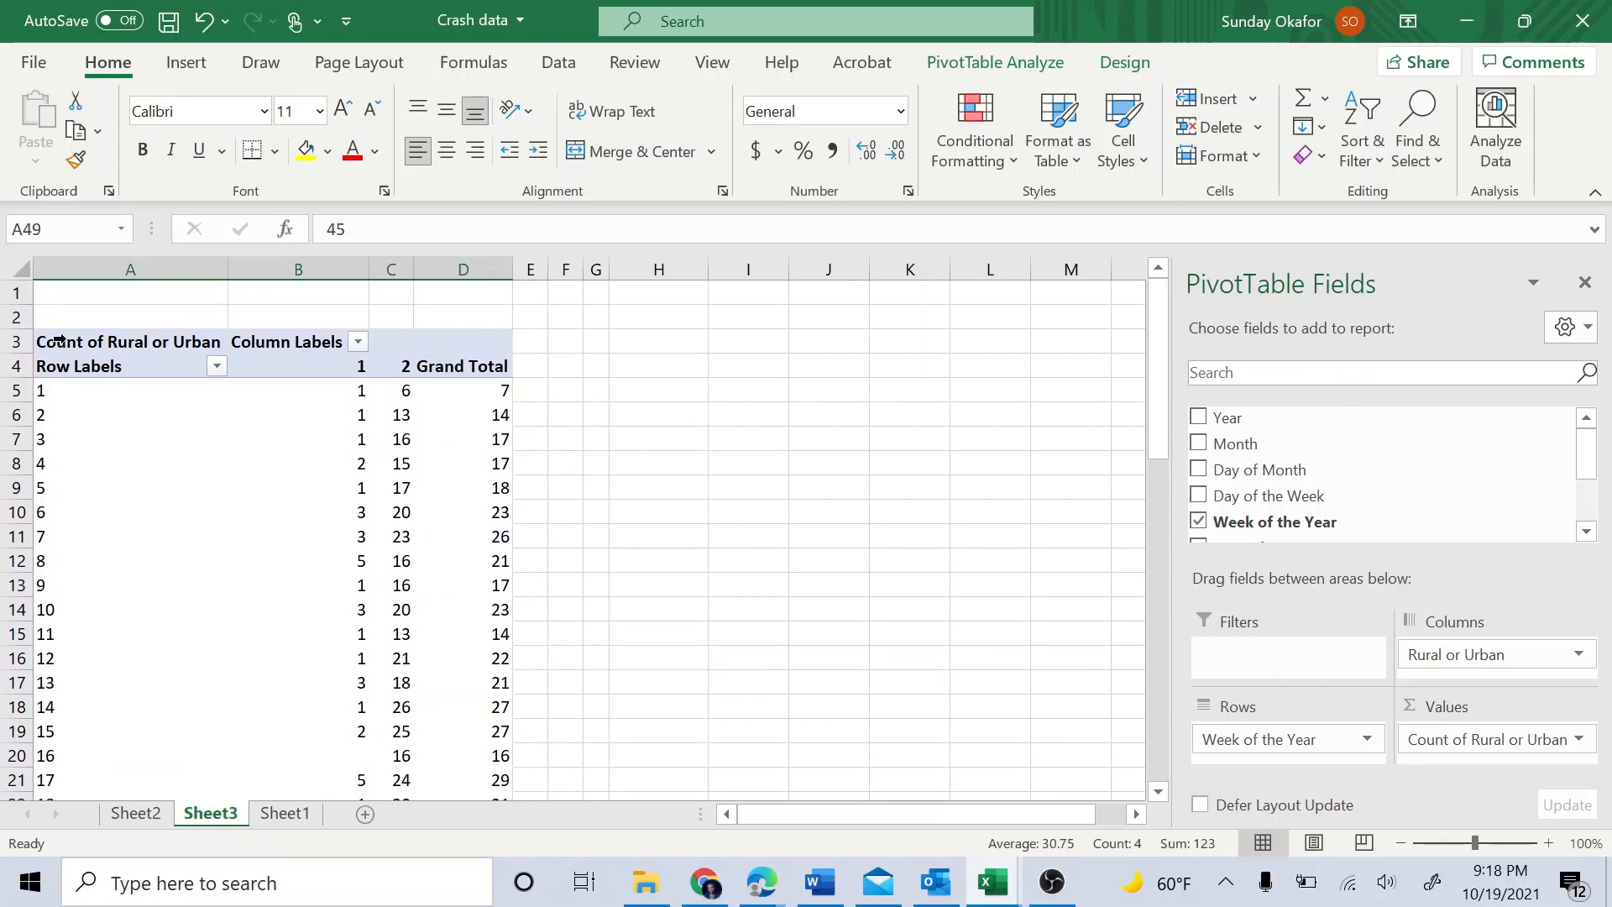
Copy the whole PivotTable and paste it as values only at cell A1 of a new worksheet.
click(59, 339)
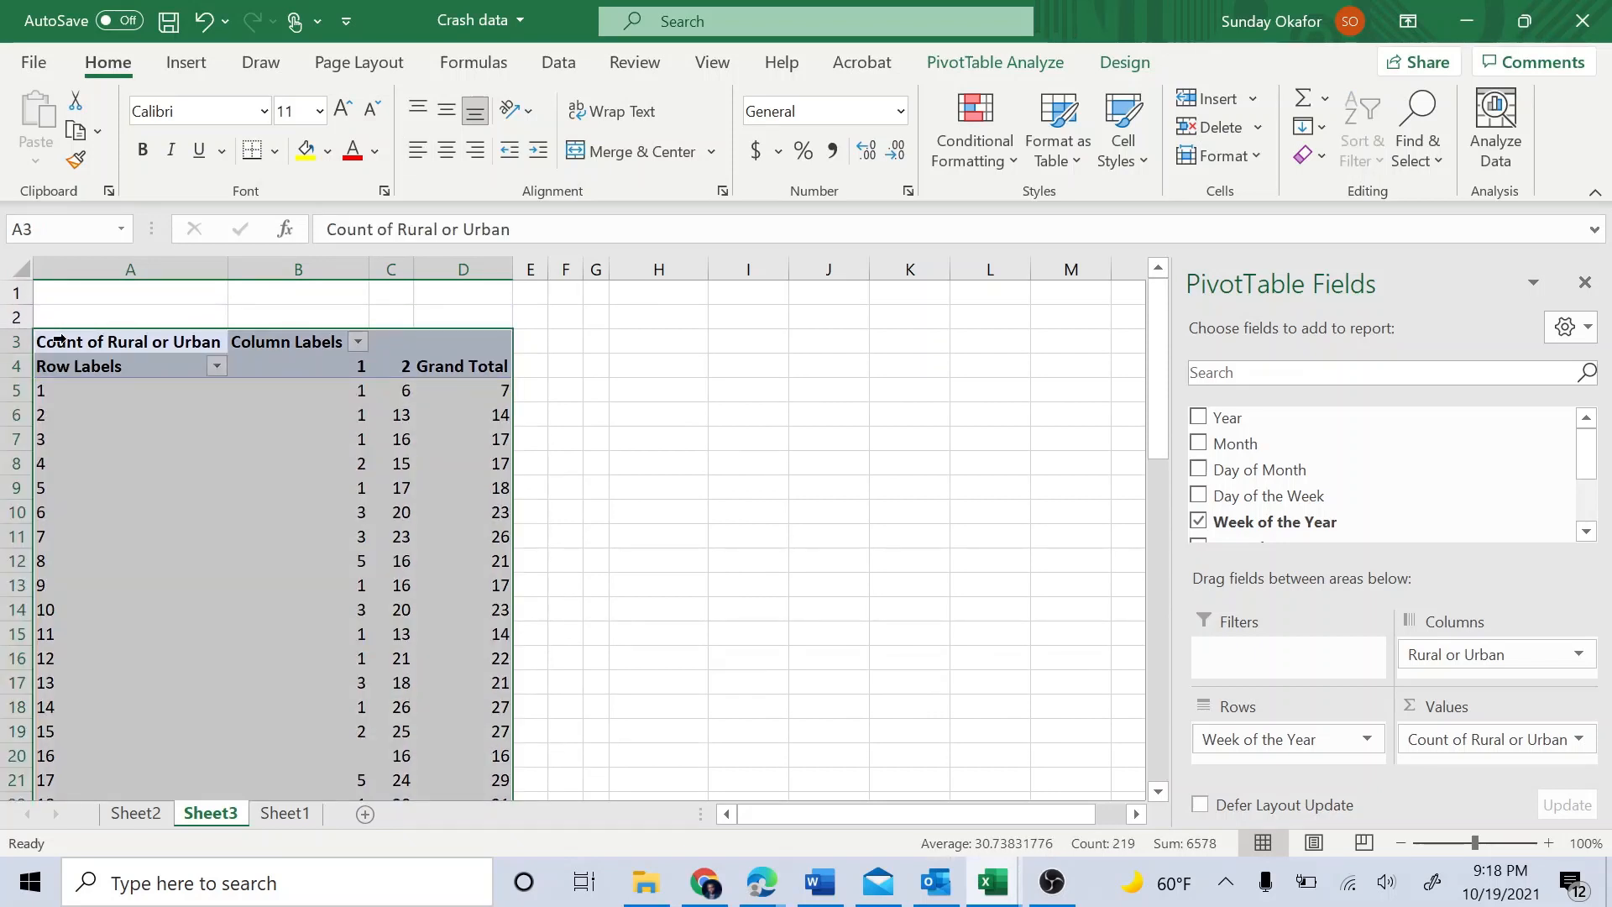
key(ctrl+c)
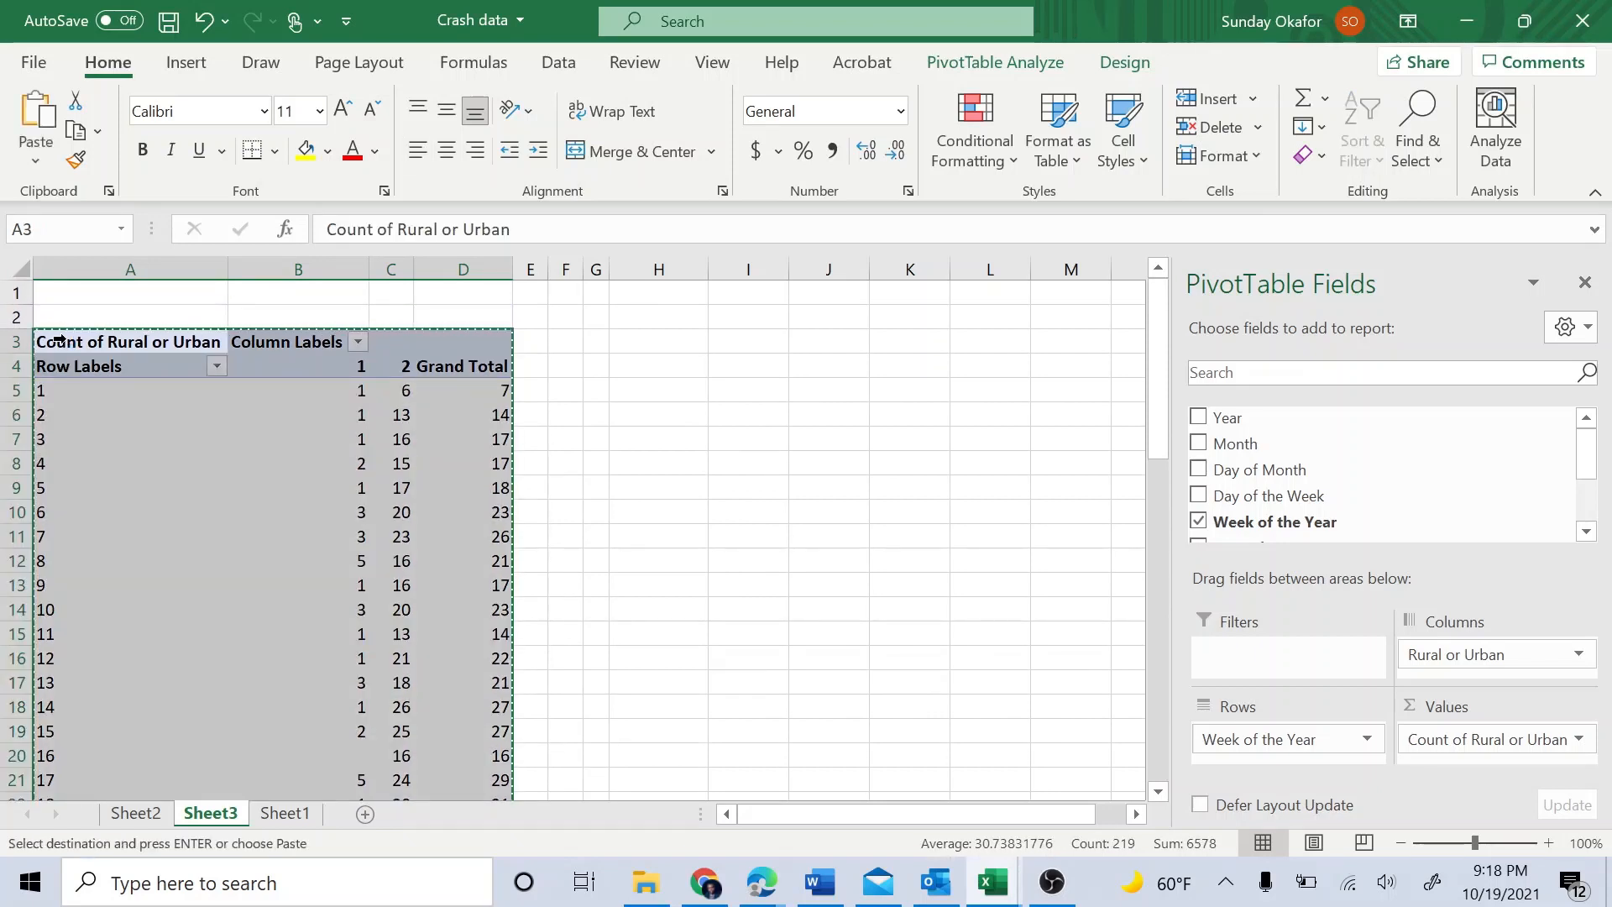
click(365, 813)
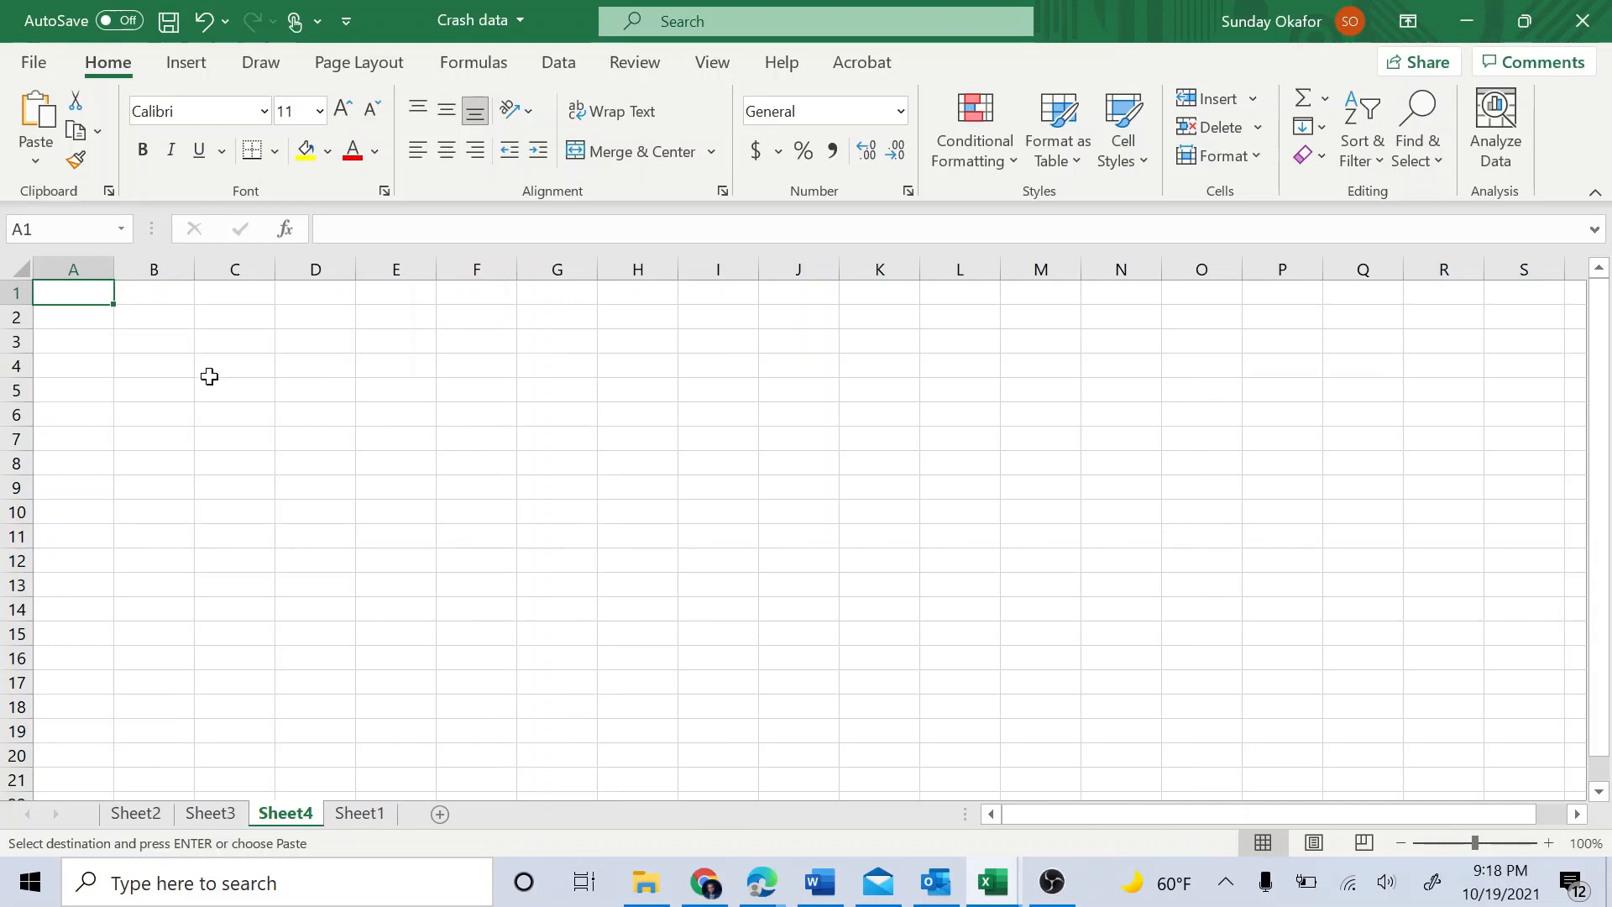
right_click(102, 298)
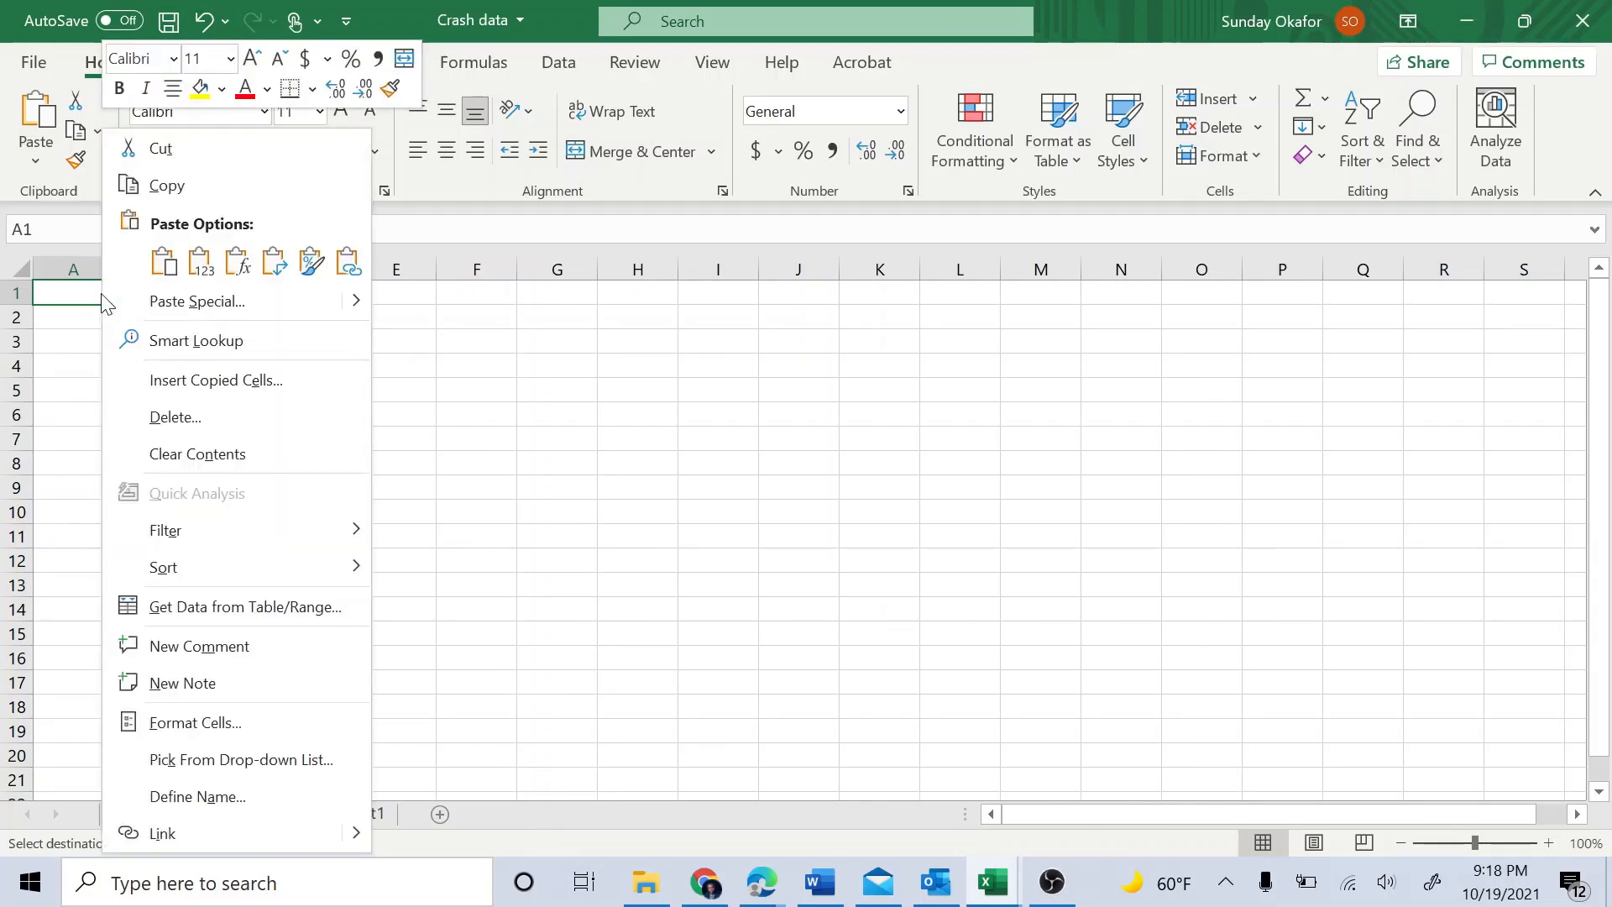
click(200, 262)
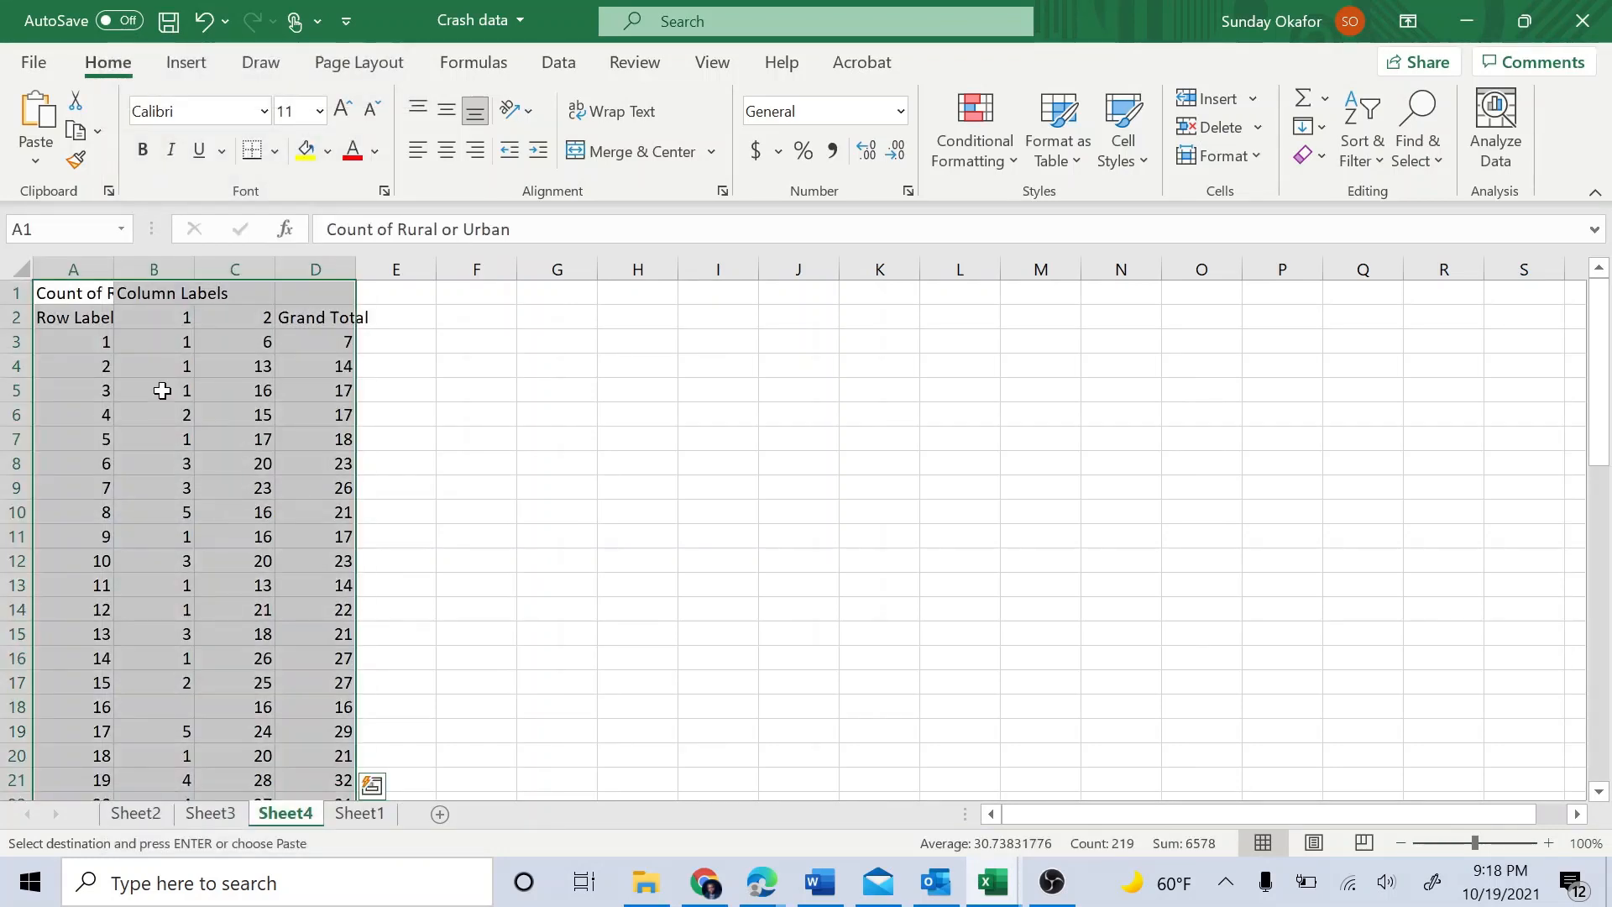
click(210, 489)
scroll(319, 537, down, 3)
scroll(312, 553, up, 3)
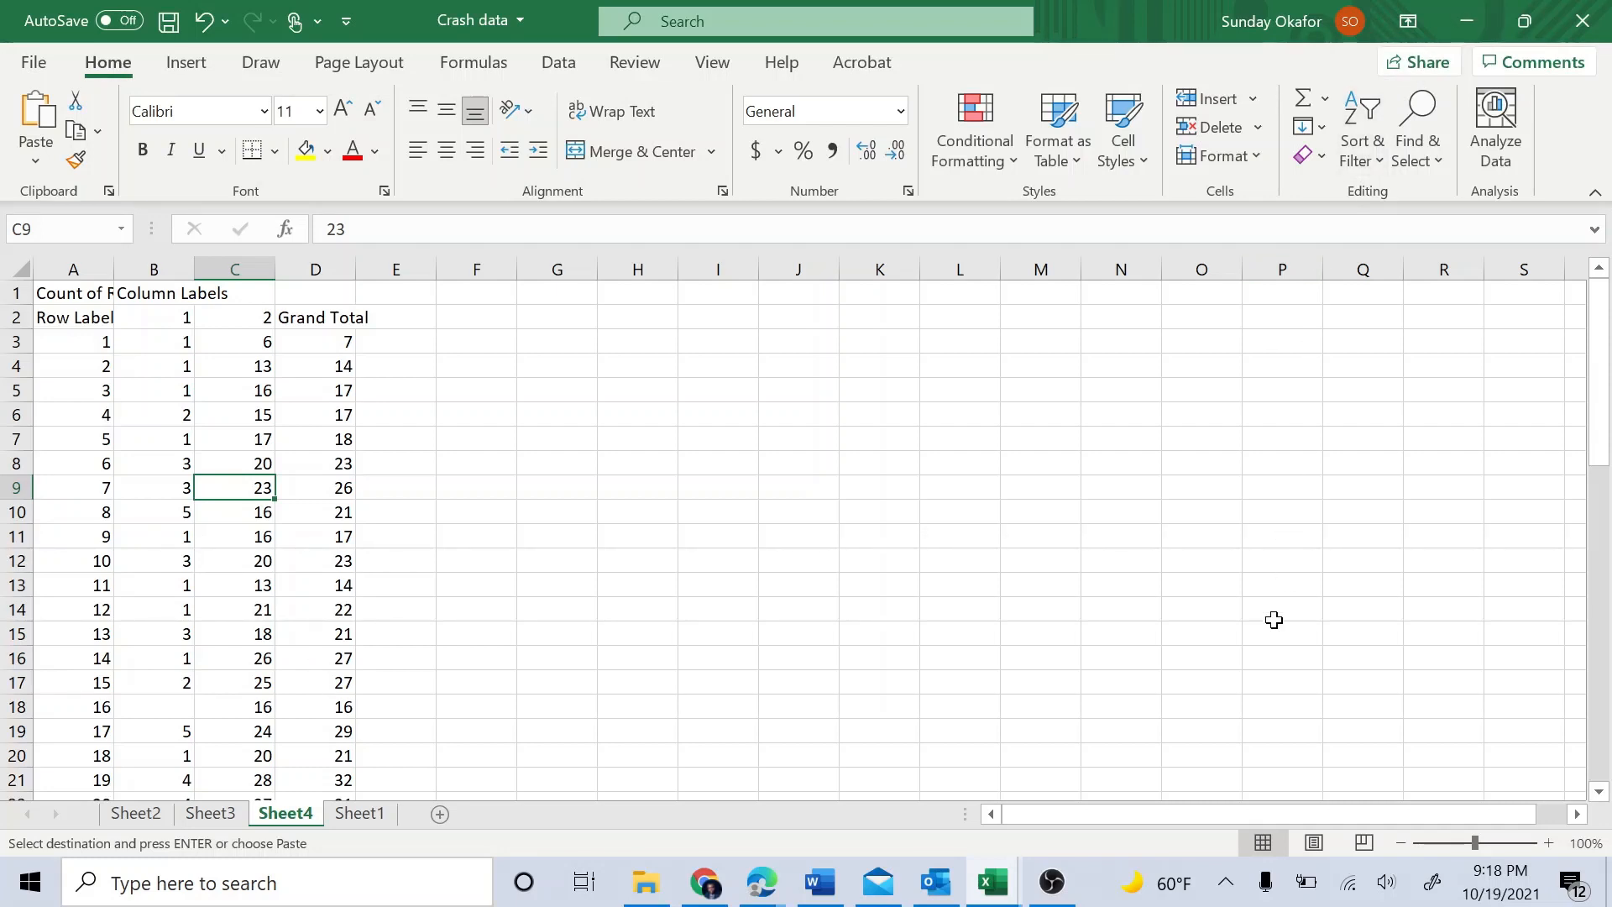
Switch to the Travel mode workbook and look through its trip records.
click(1007, 878)
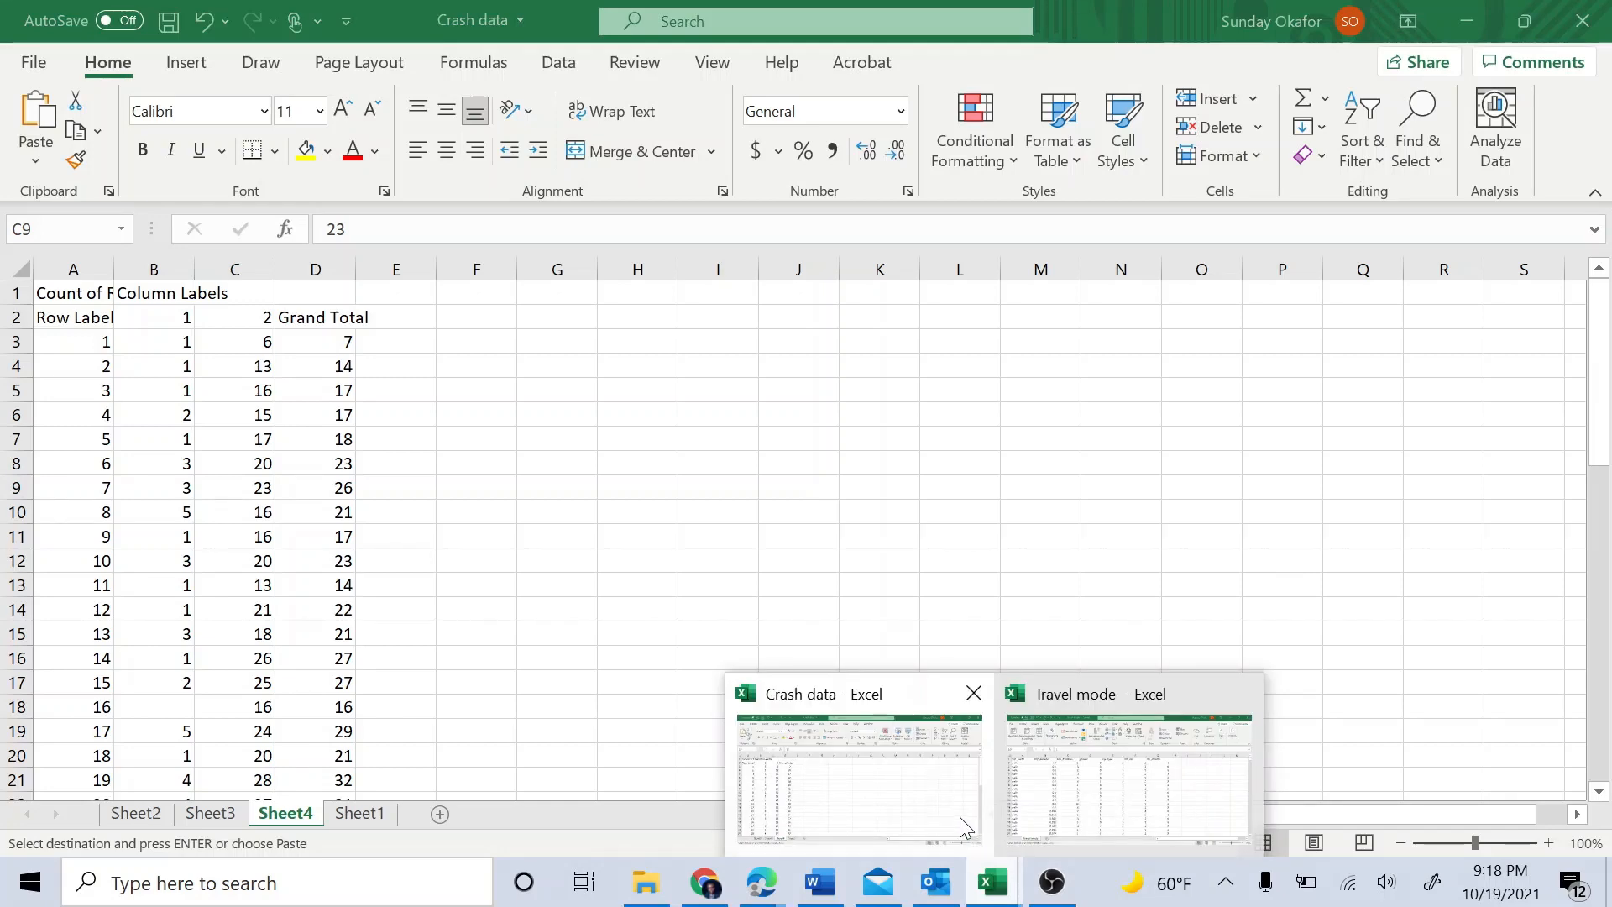
mouse_move(1125, 784)
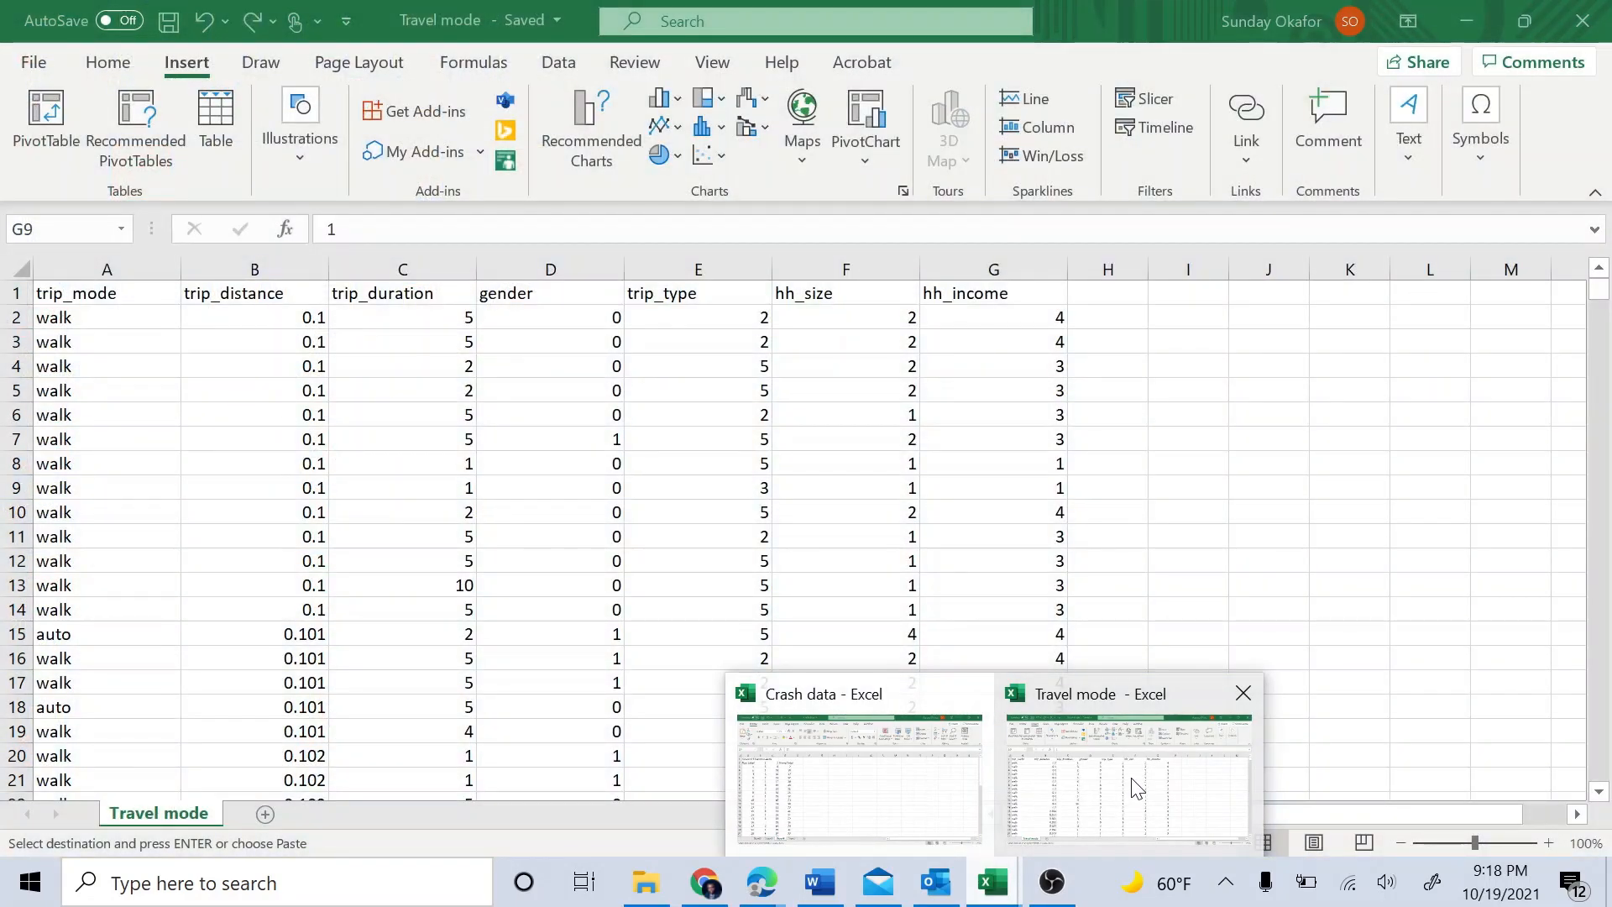
click(1137, 789)
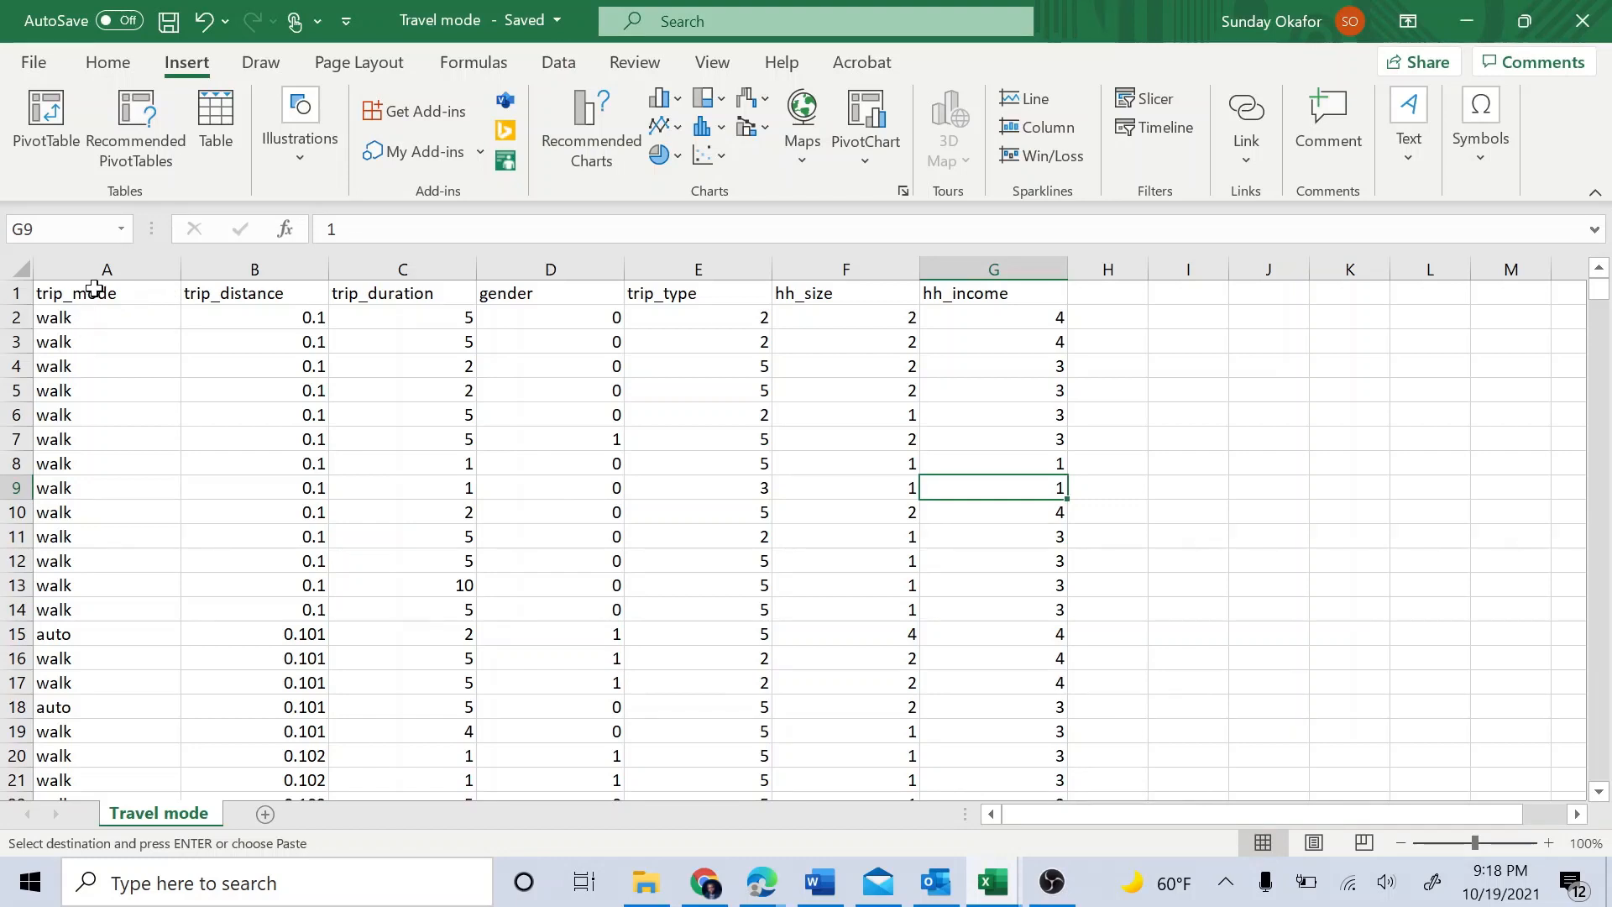
scroll(109, 579, down, 5)
scroll(112, 572, up, 5)
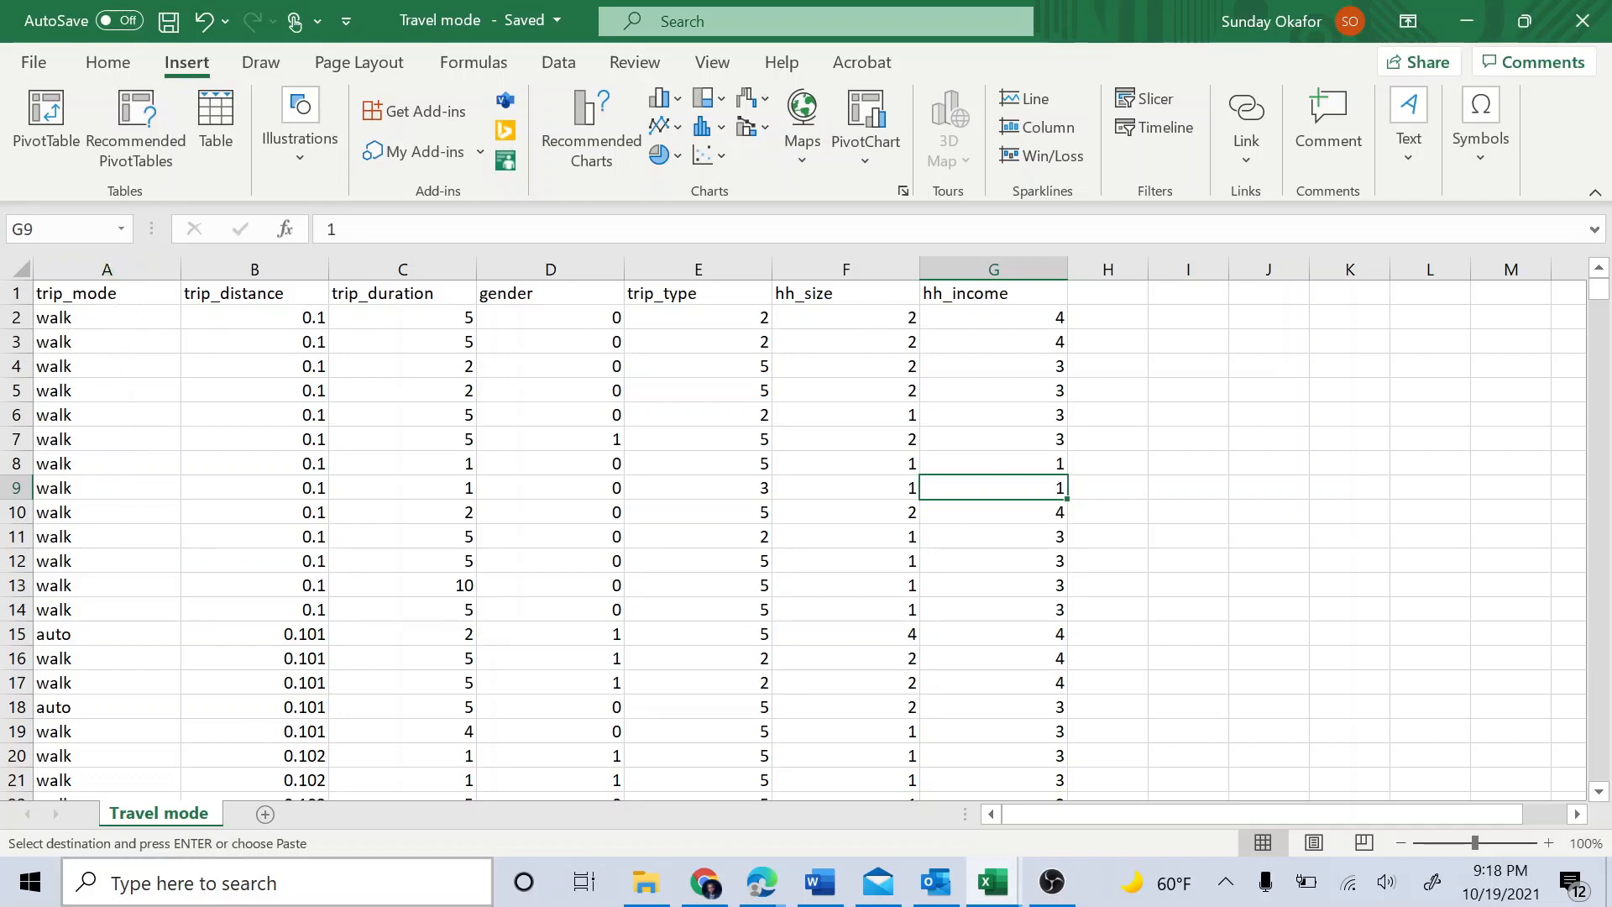
Turn on filters for the header row and check the trip_mode and trip_distance values, leaving both columns unfiltered.
key(ctrl+shift+l)
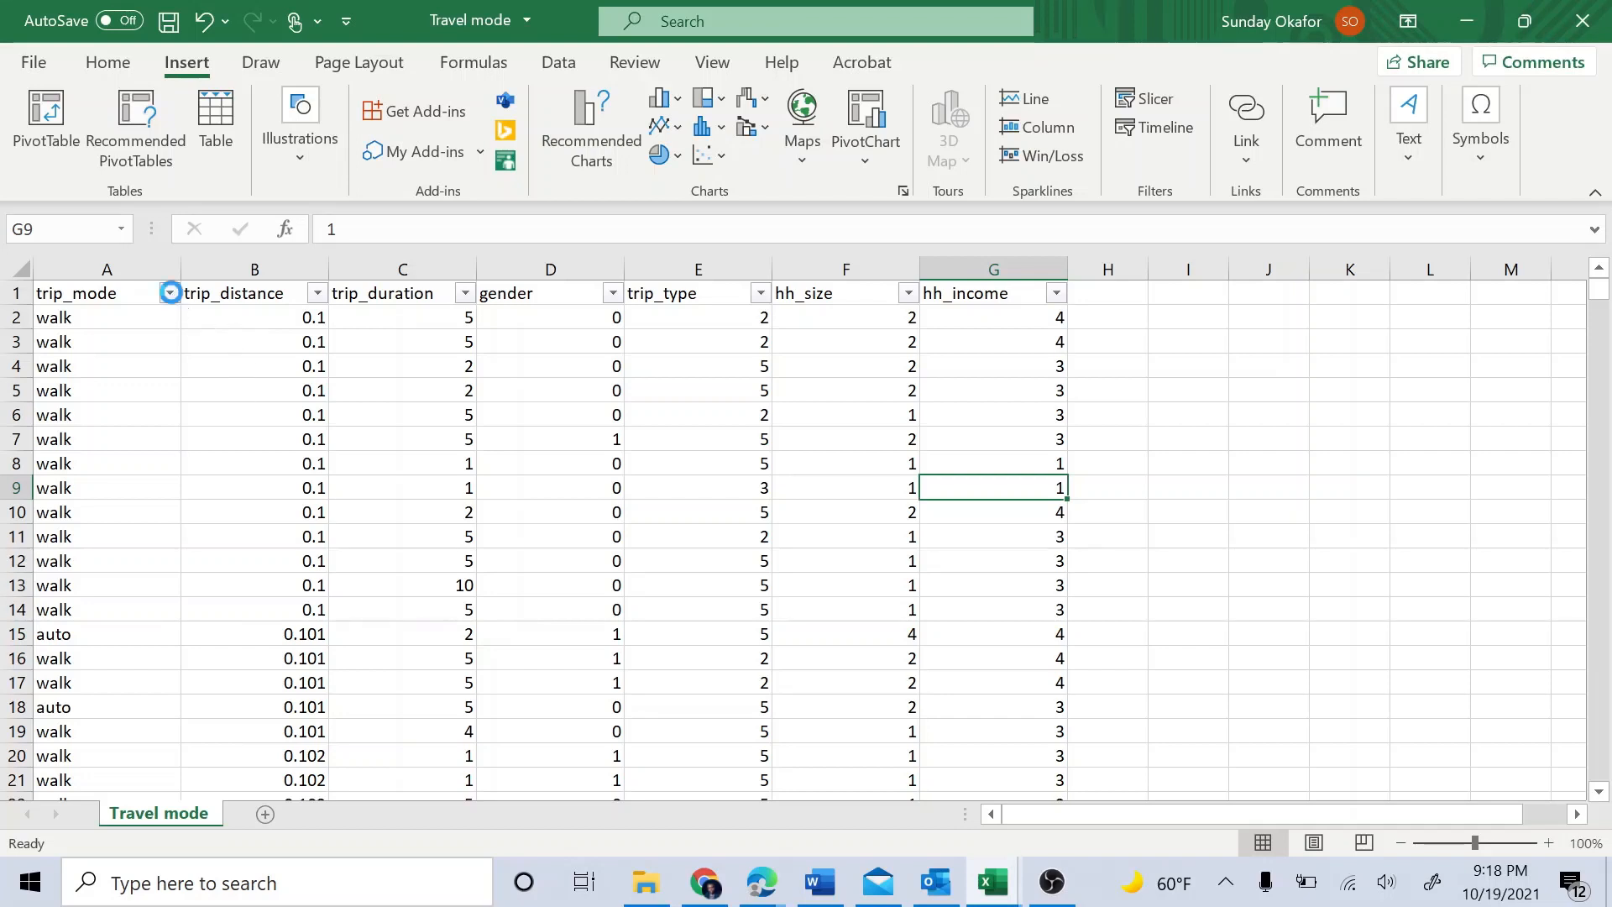
click(169, 292)
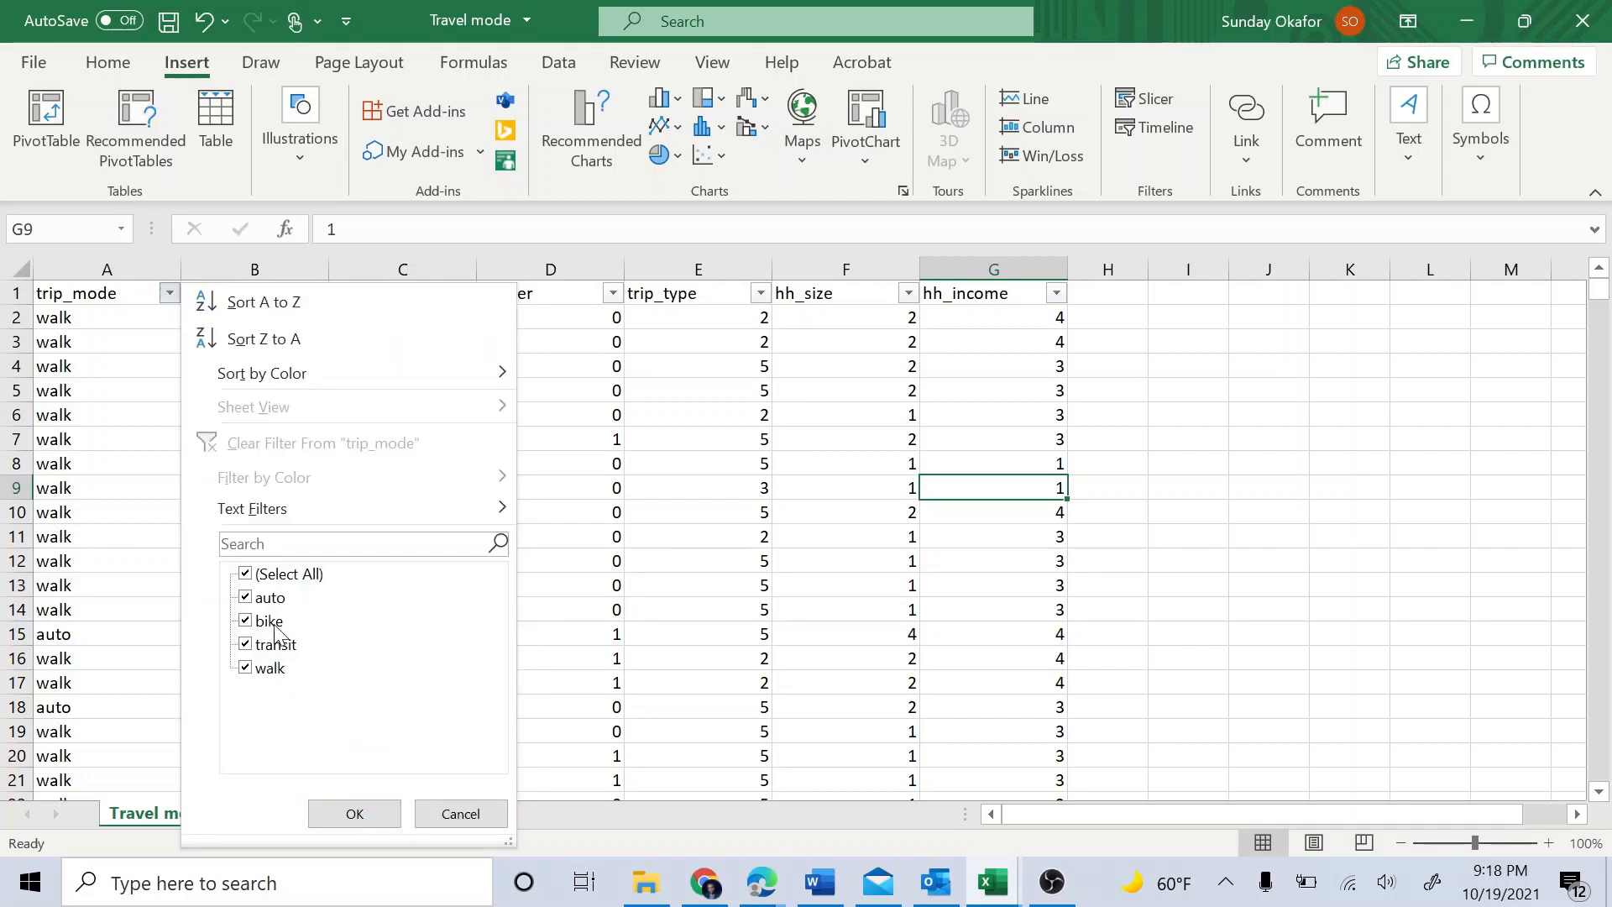
click(355, 813)
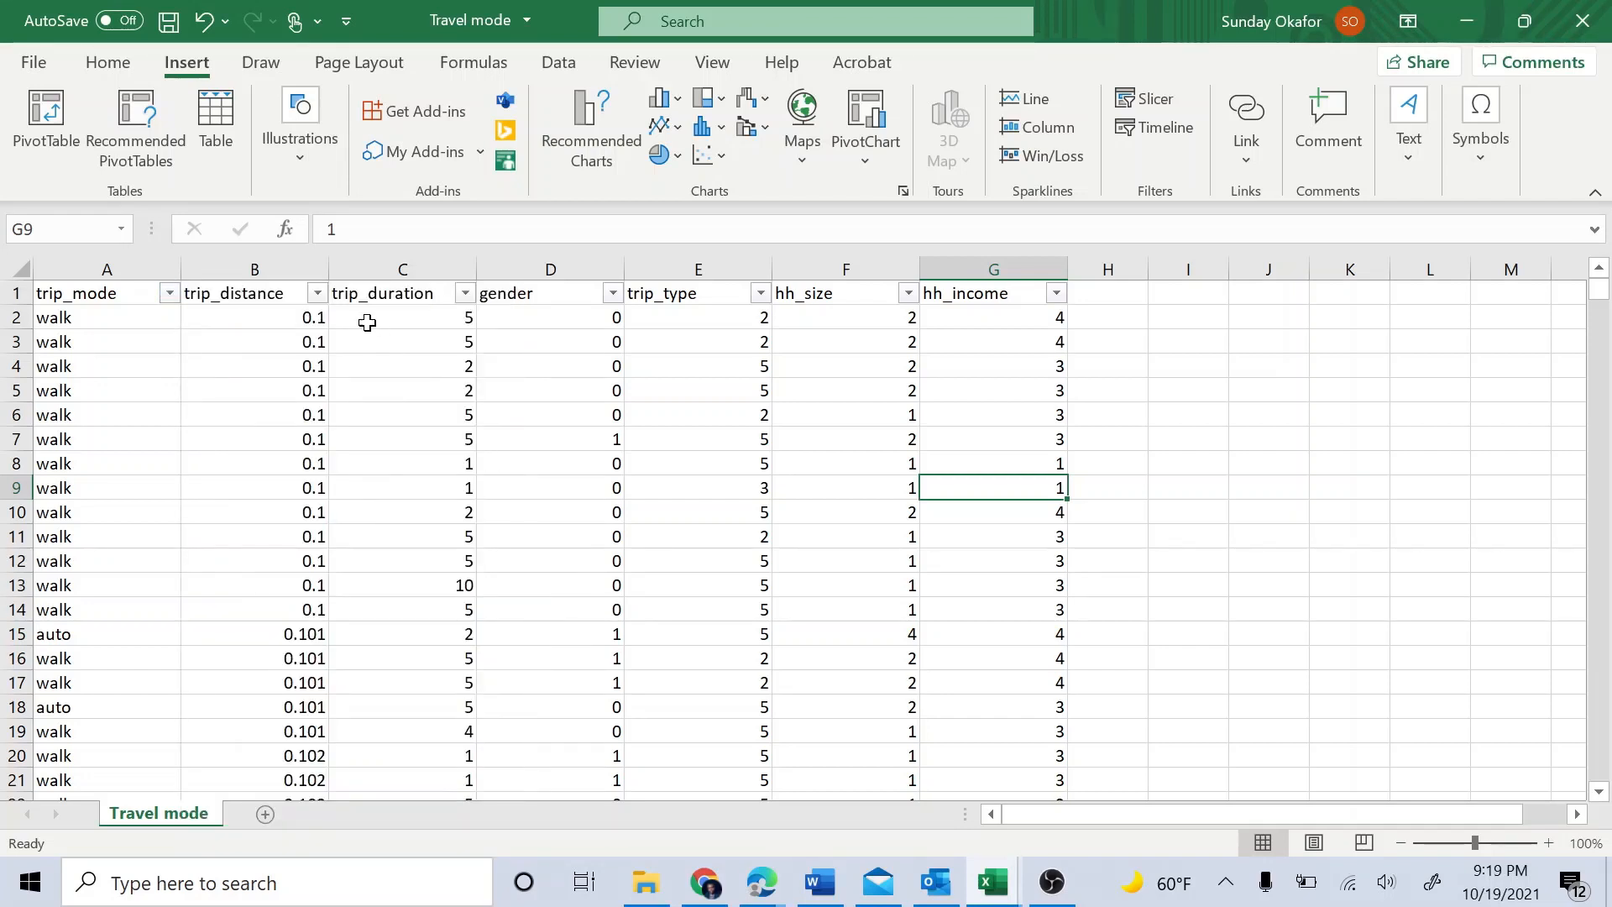
click(317, 292)
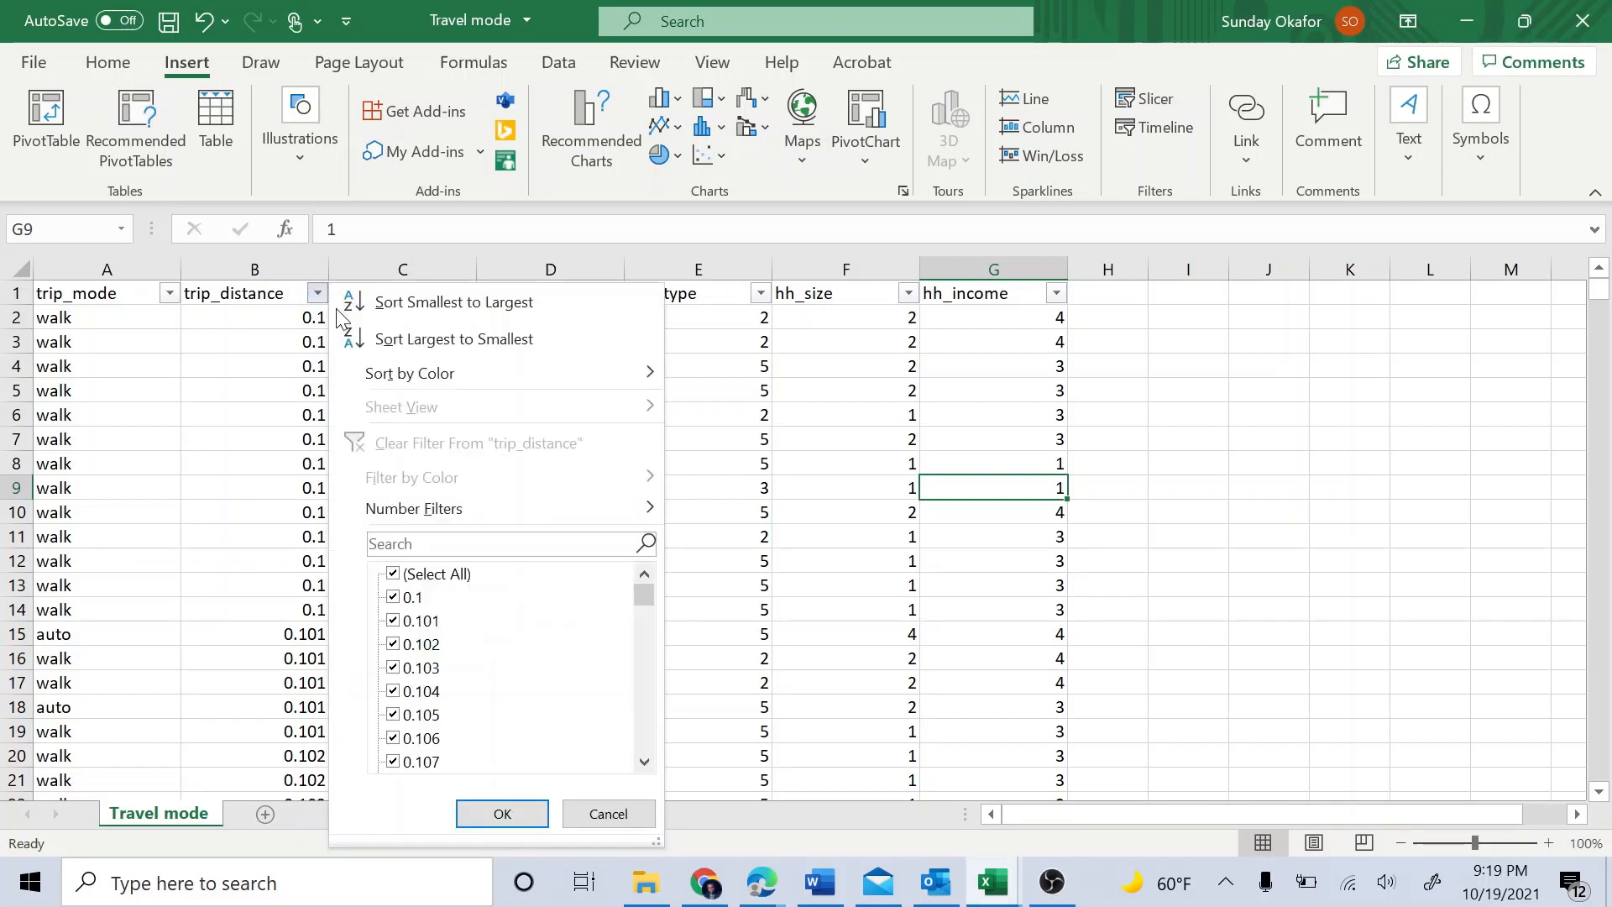
click(240, 422)
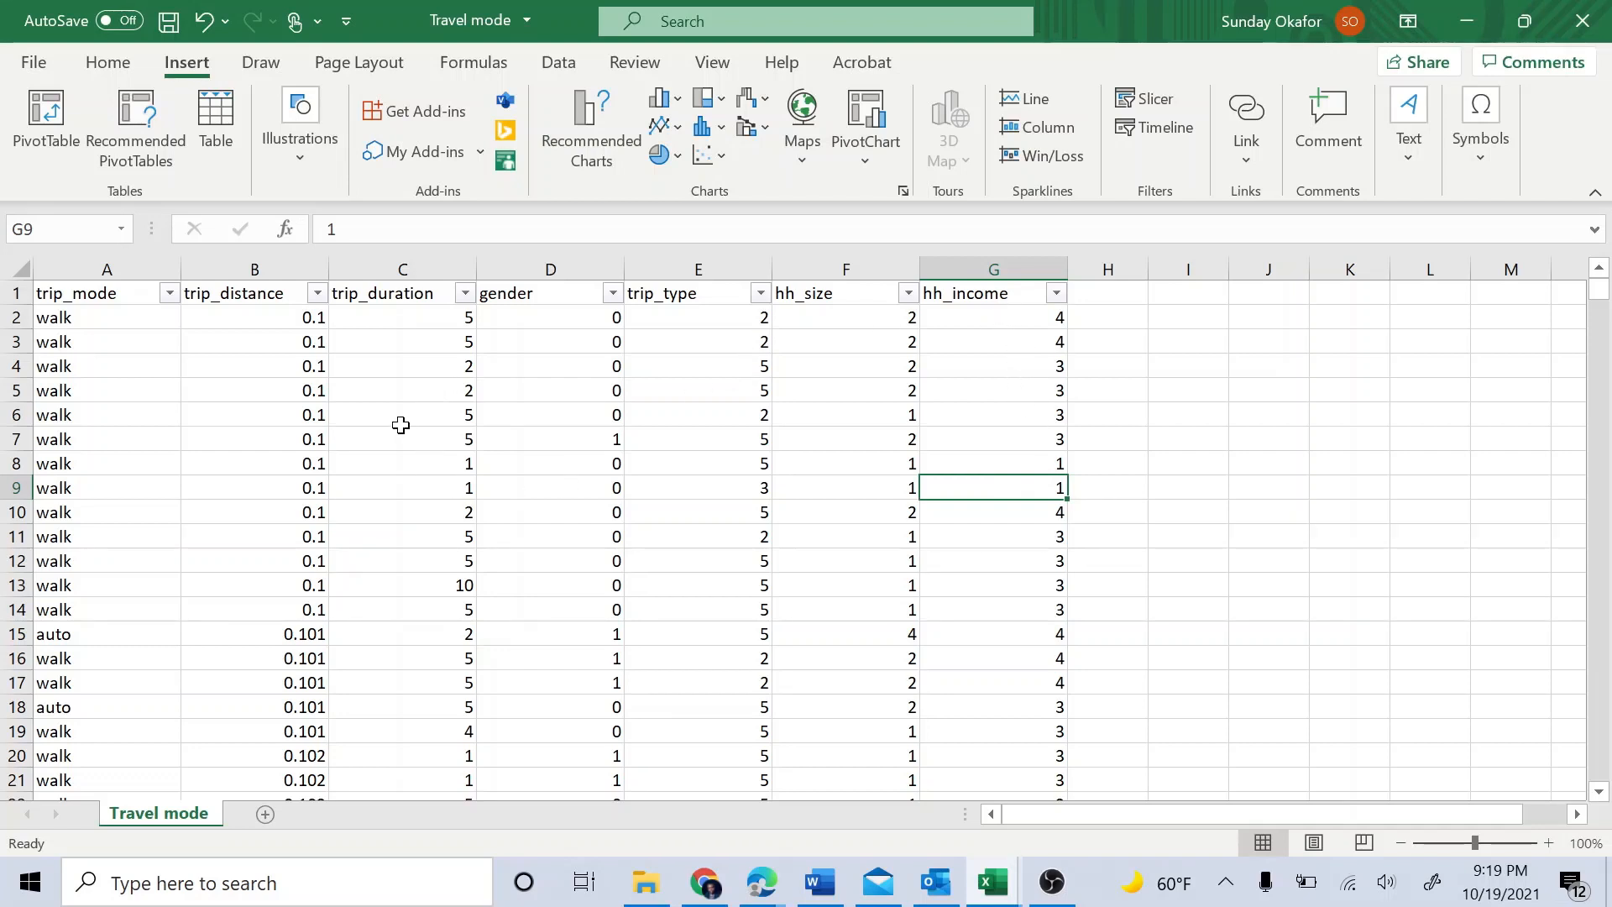
Check which values the hh_income and trip_type filters offer, leave both unfiltered and select cell F10 in the data.
click(1056, 293)
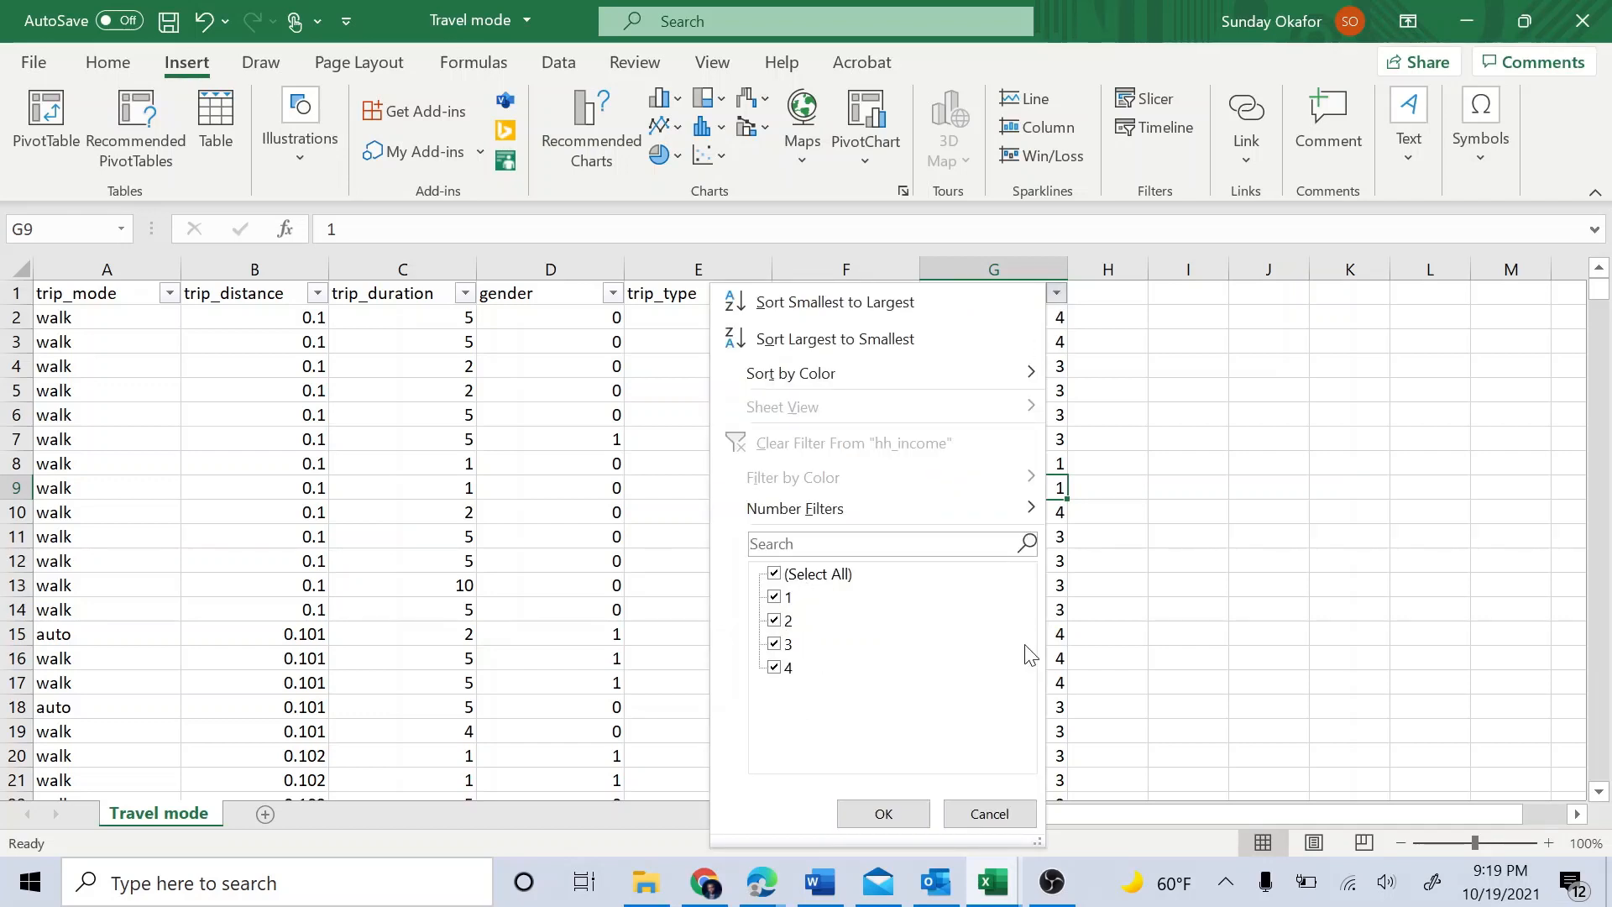
click(988, 814)
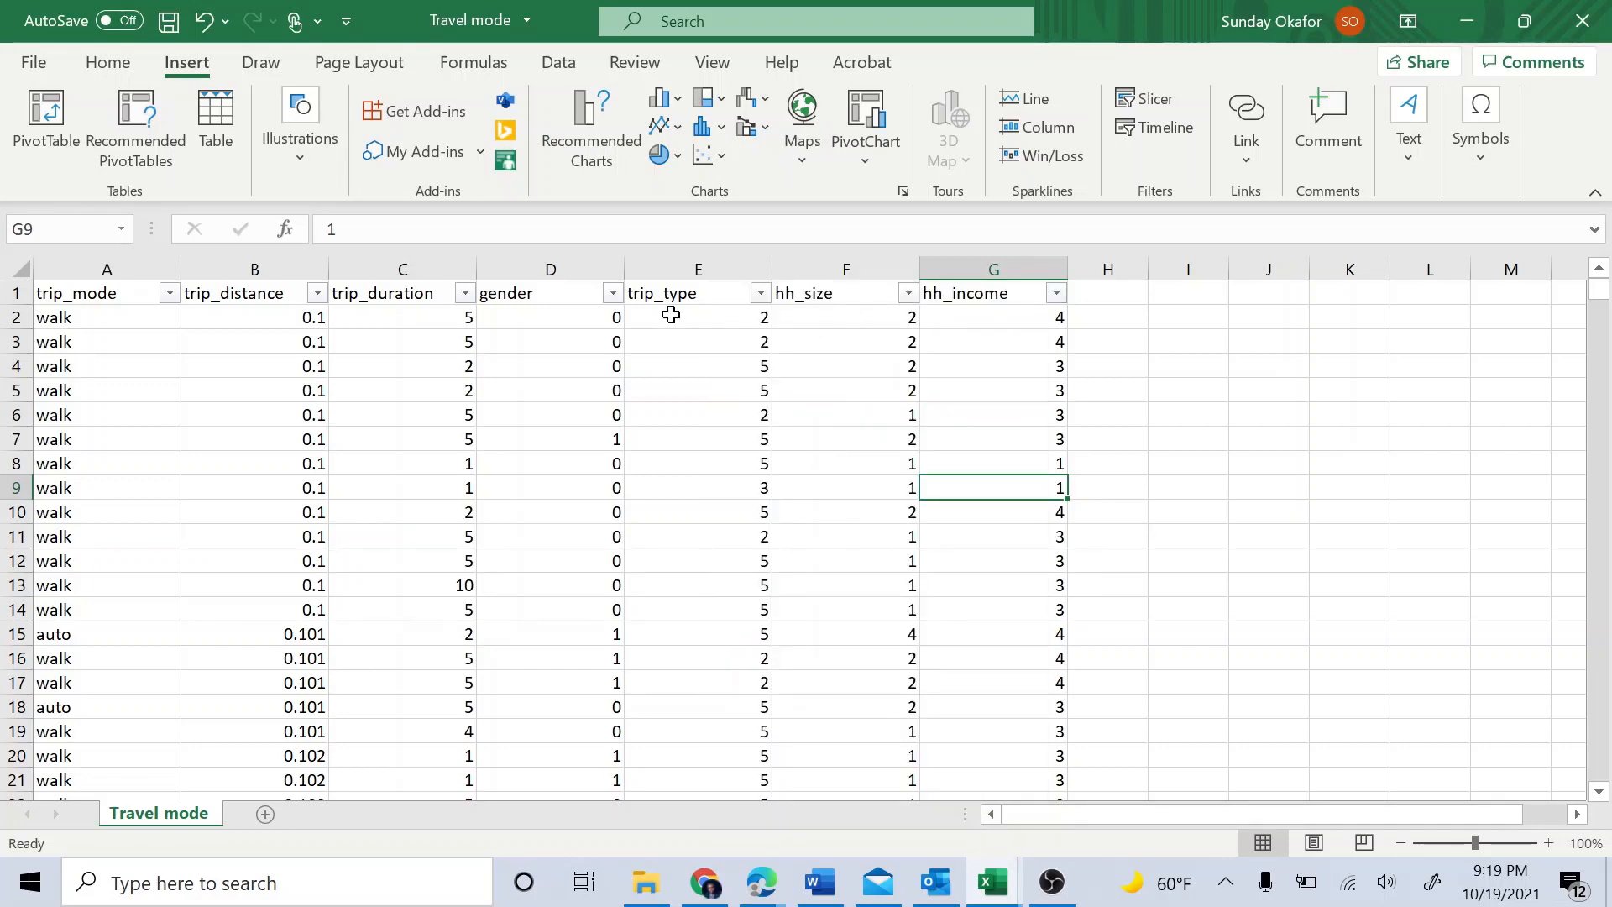
click(761, 293)
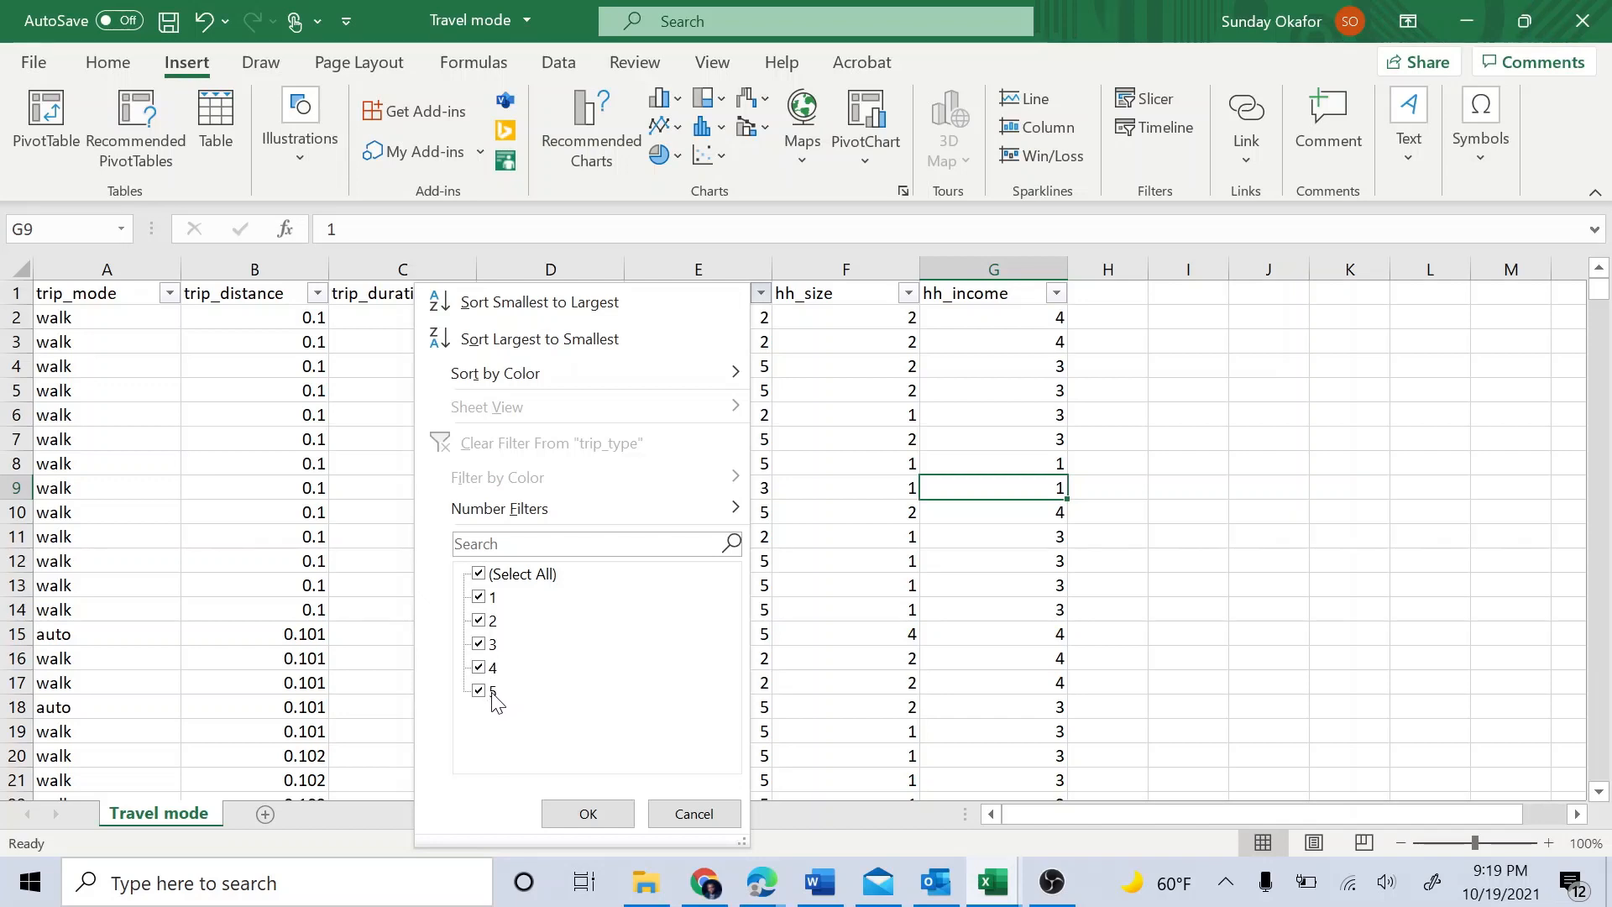
click(687, 814)
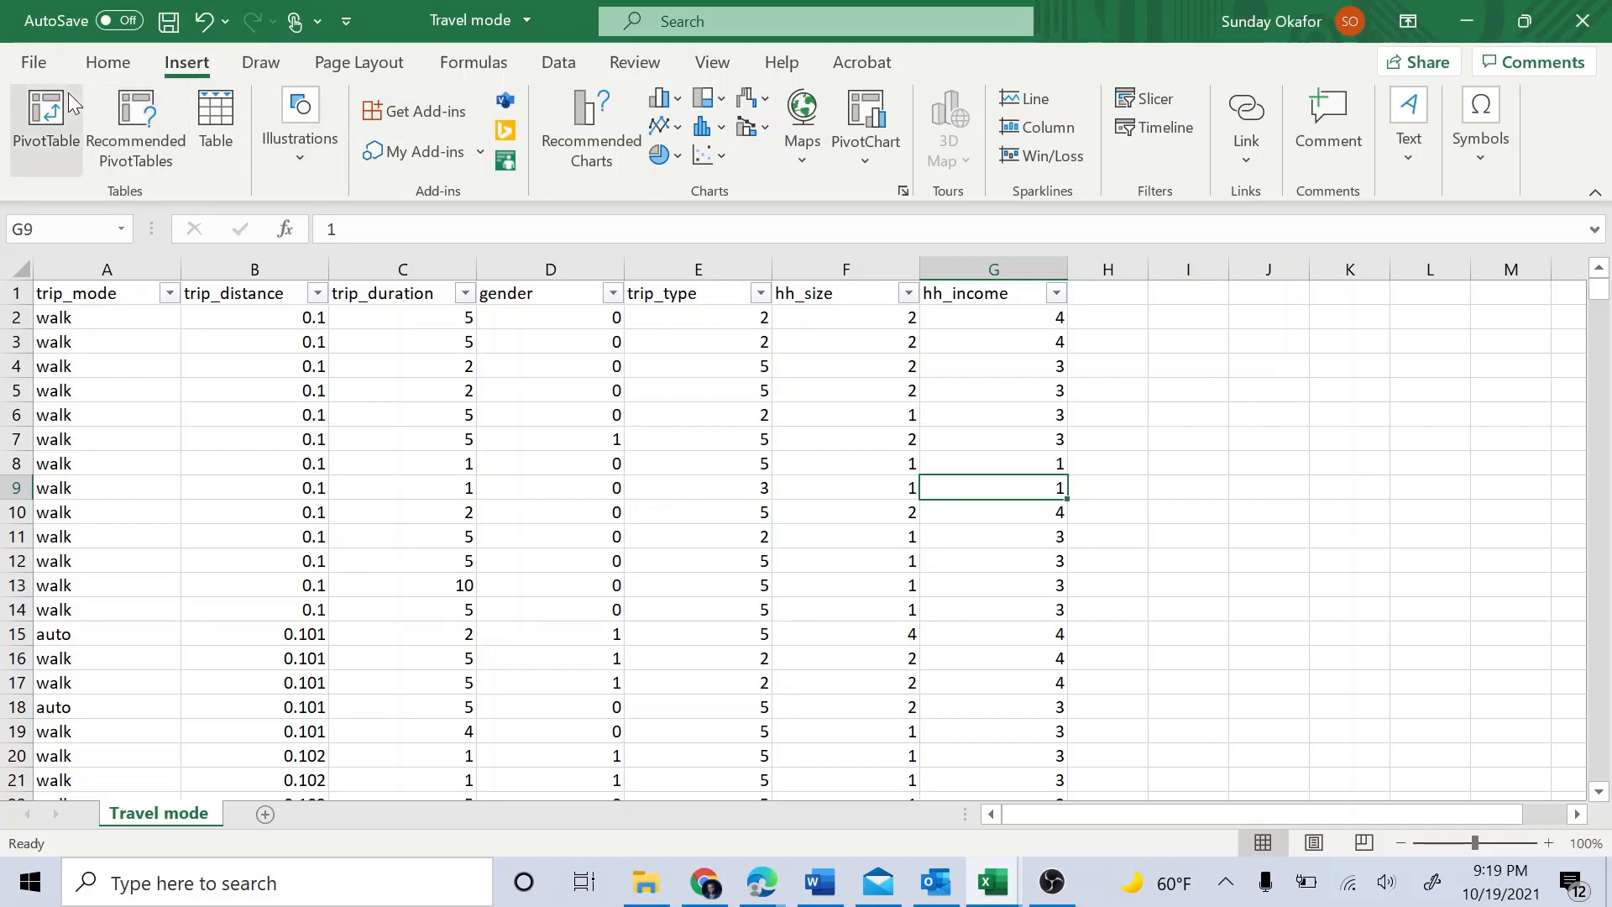
click(858, 508)
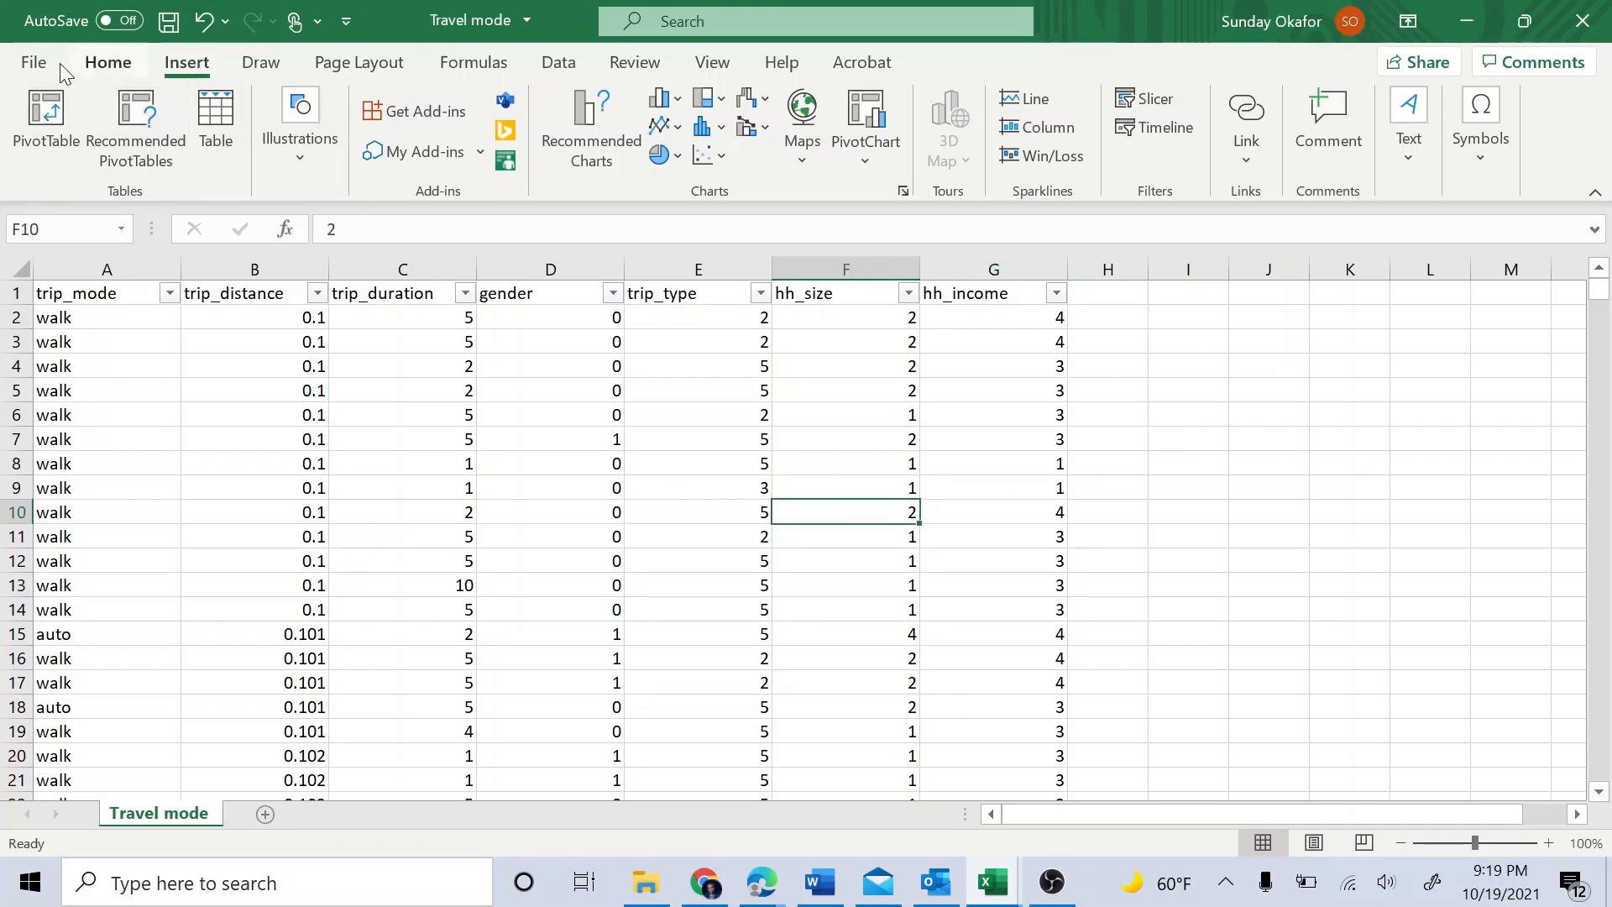
Create a PivotTable from the trip data on a new worksheet, with trip_type as rows, trip_mode as columns and count of trip_mode as values.
click(46, 118)
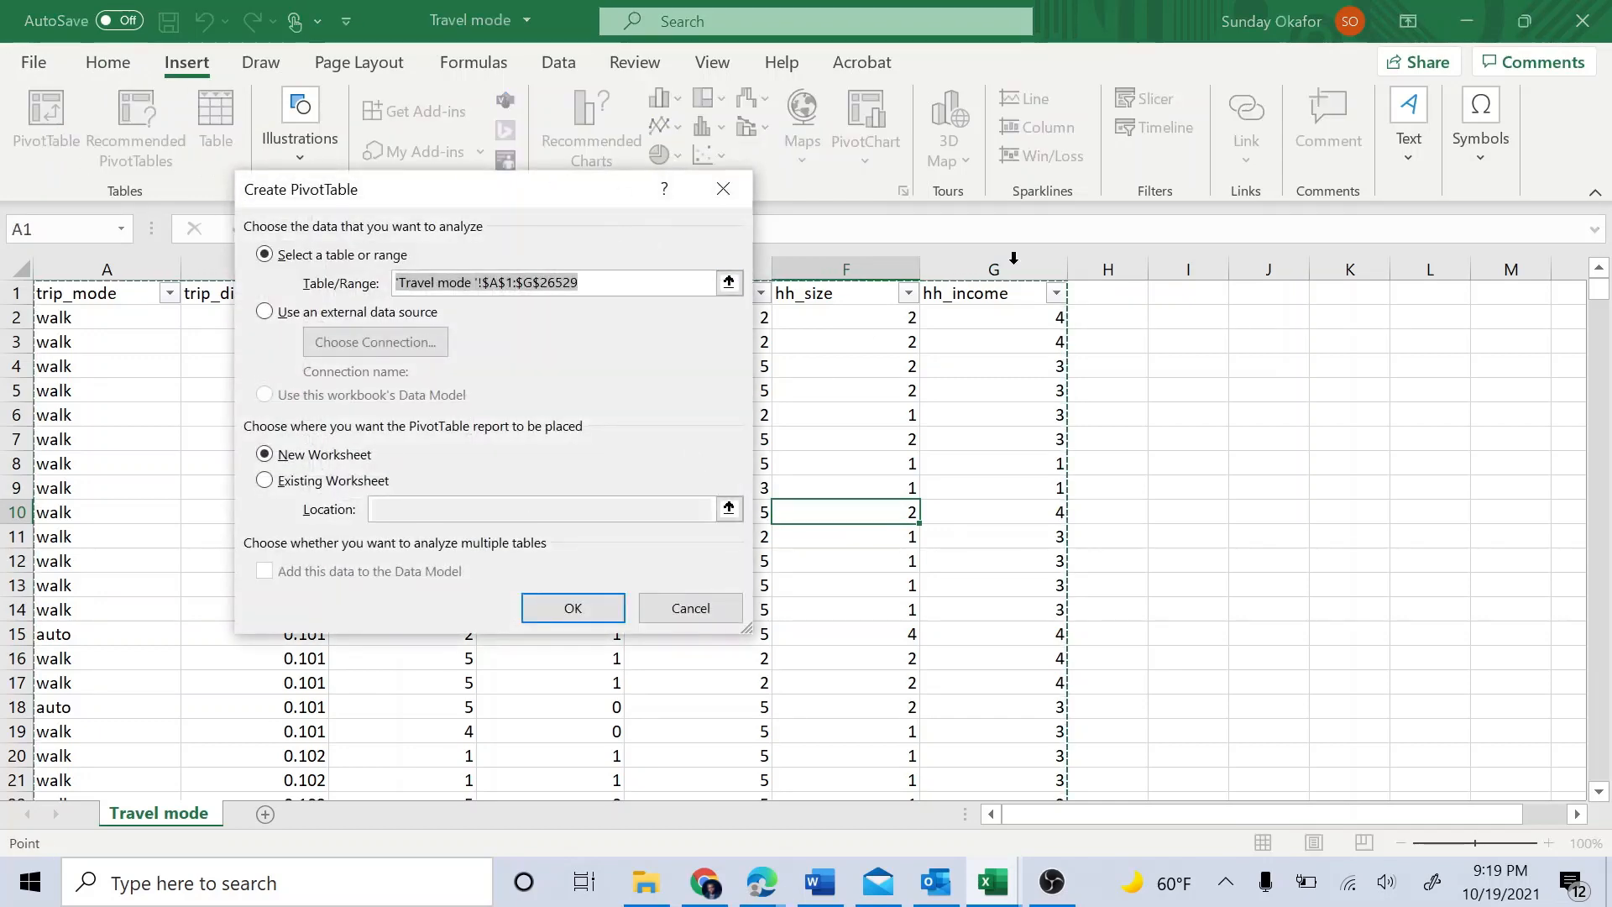
click(578, 617)
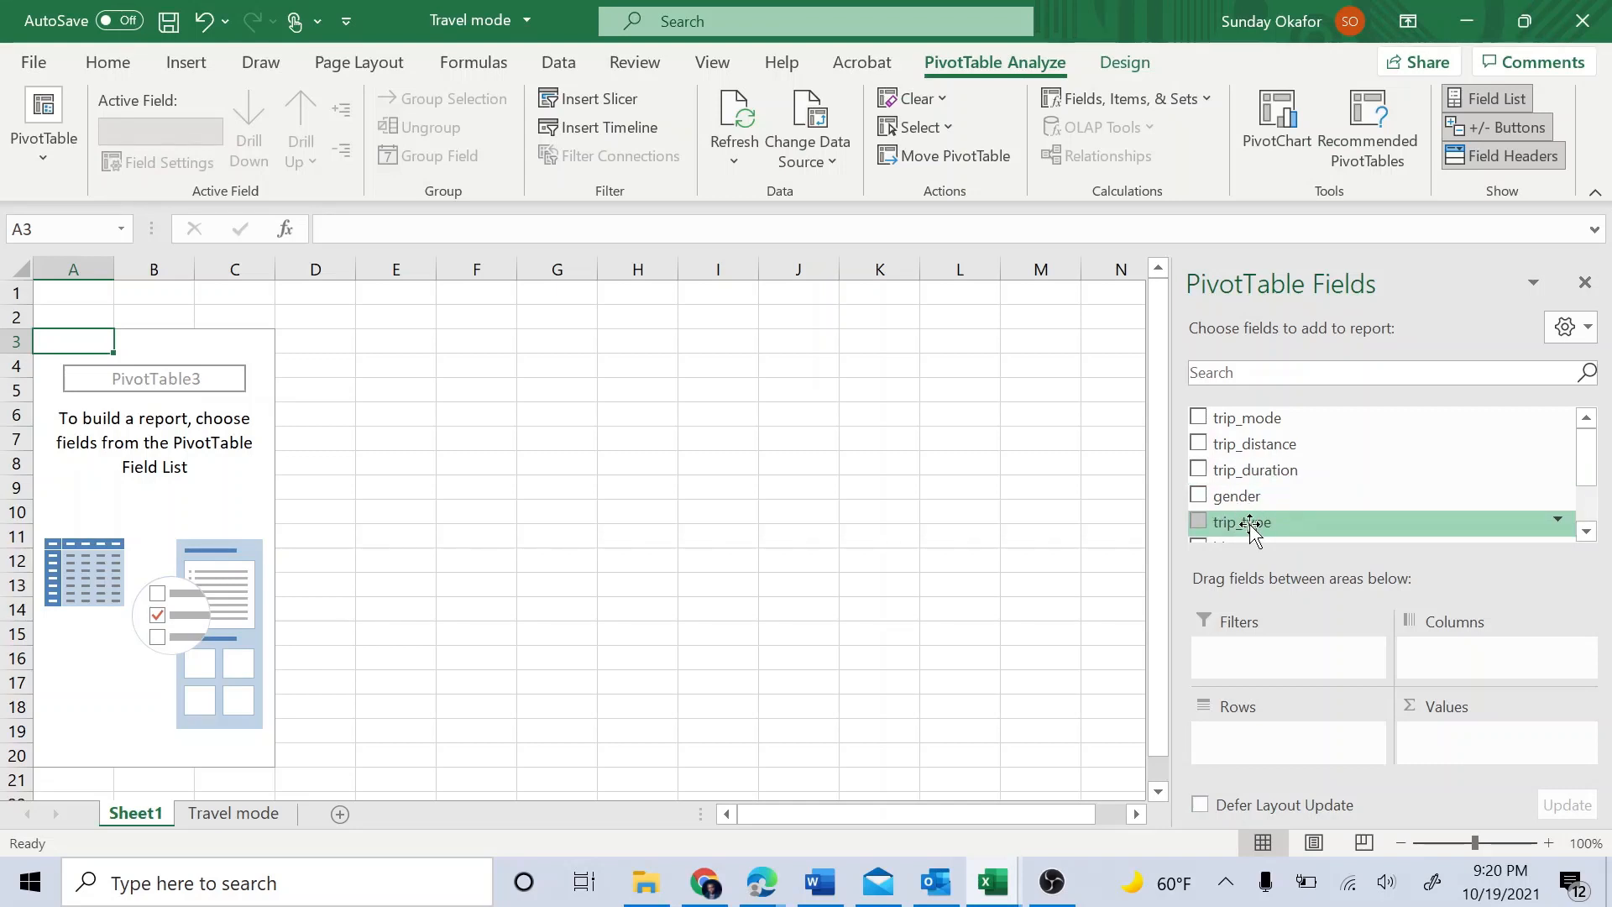
drag(1251, 525, 1283, 707)
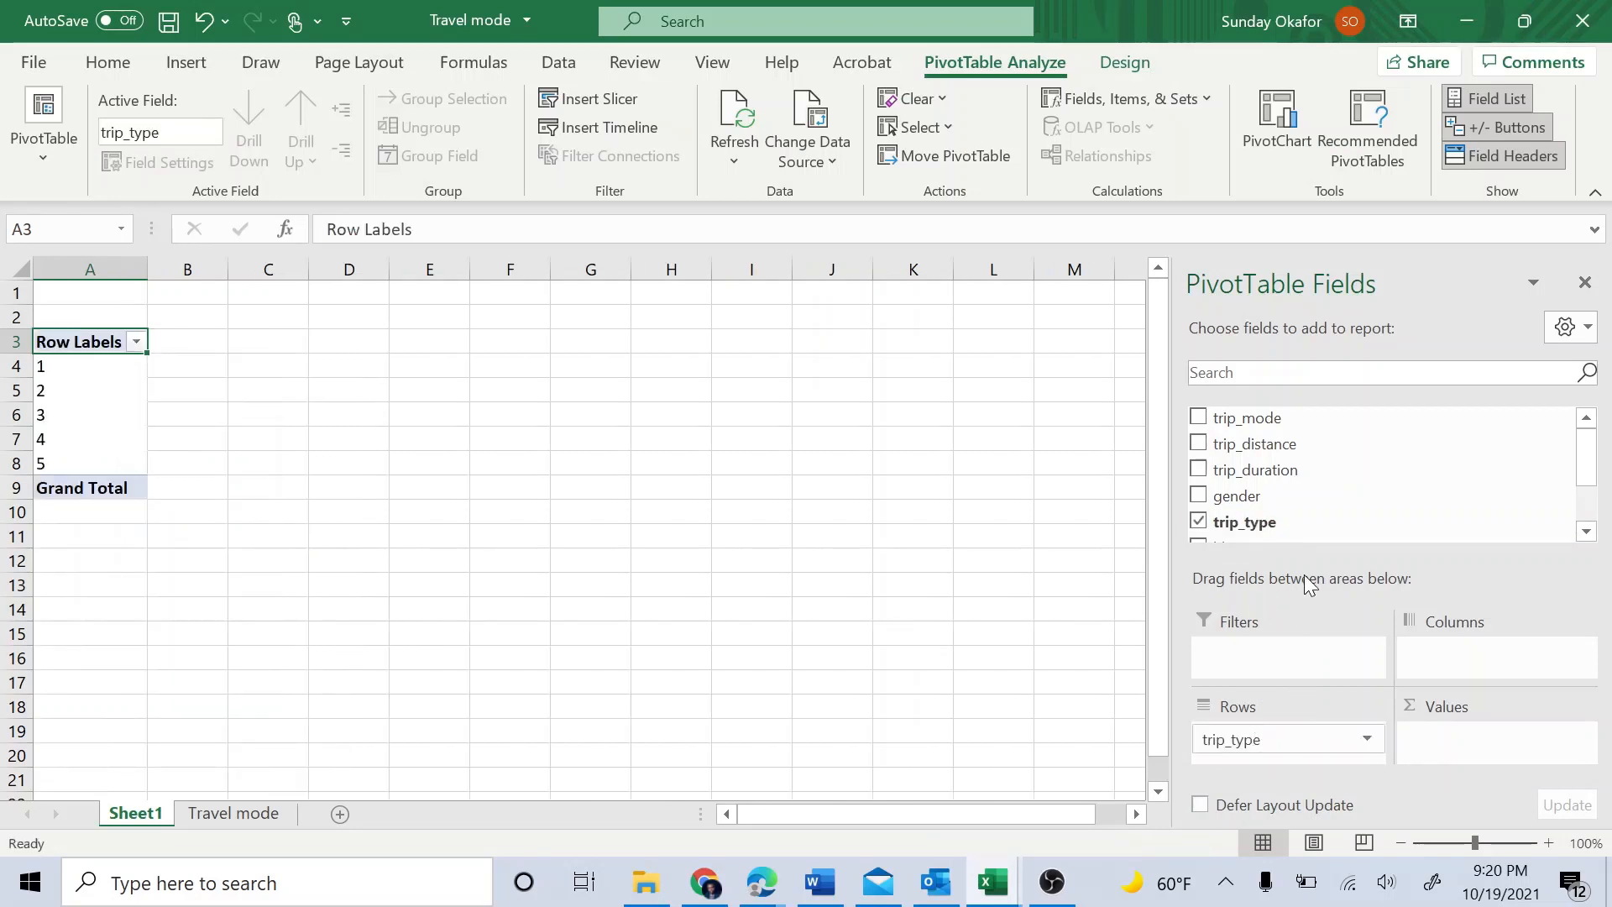
drag(1263, 417, 1455, 659)
drag(1273, 421, 1450, 748)
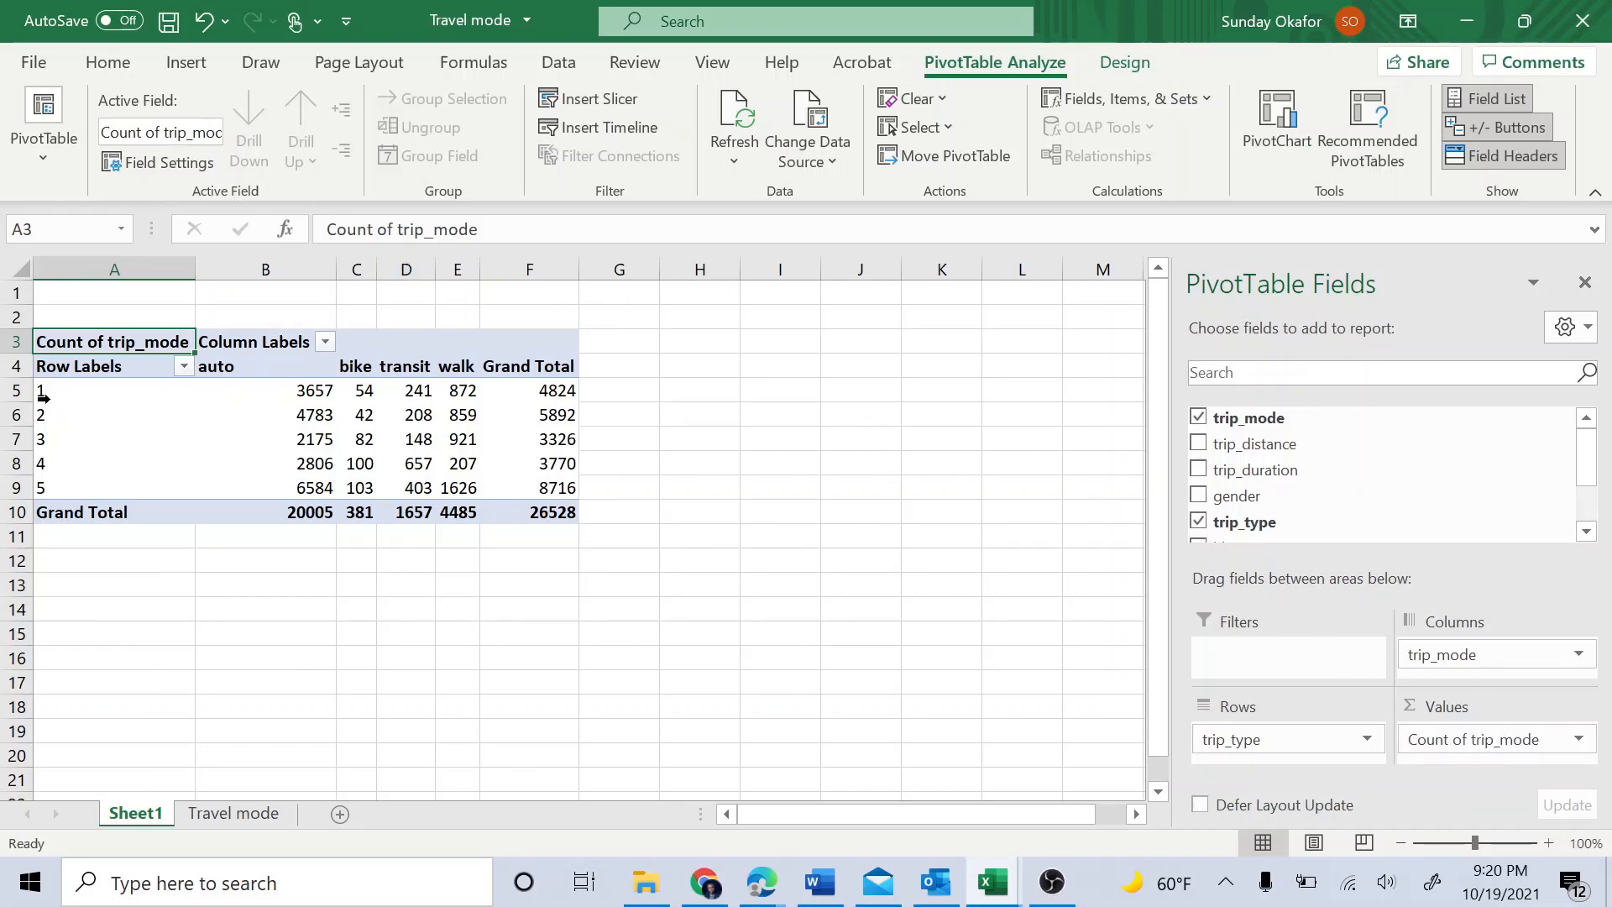
Examine the trip counts by travel mode for trip type 1, then the auto and walk grand totals.
click(317, 390)
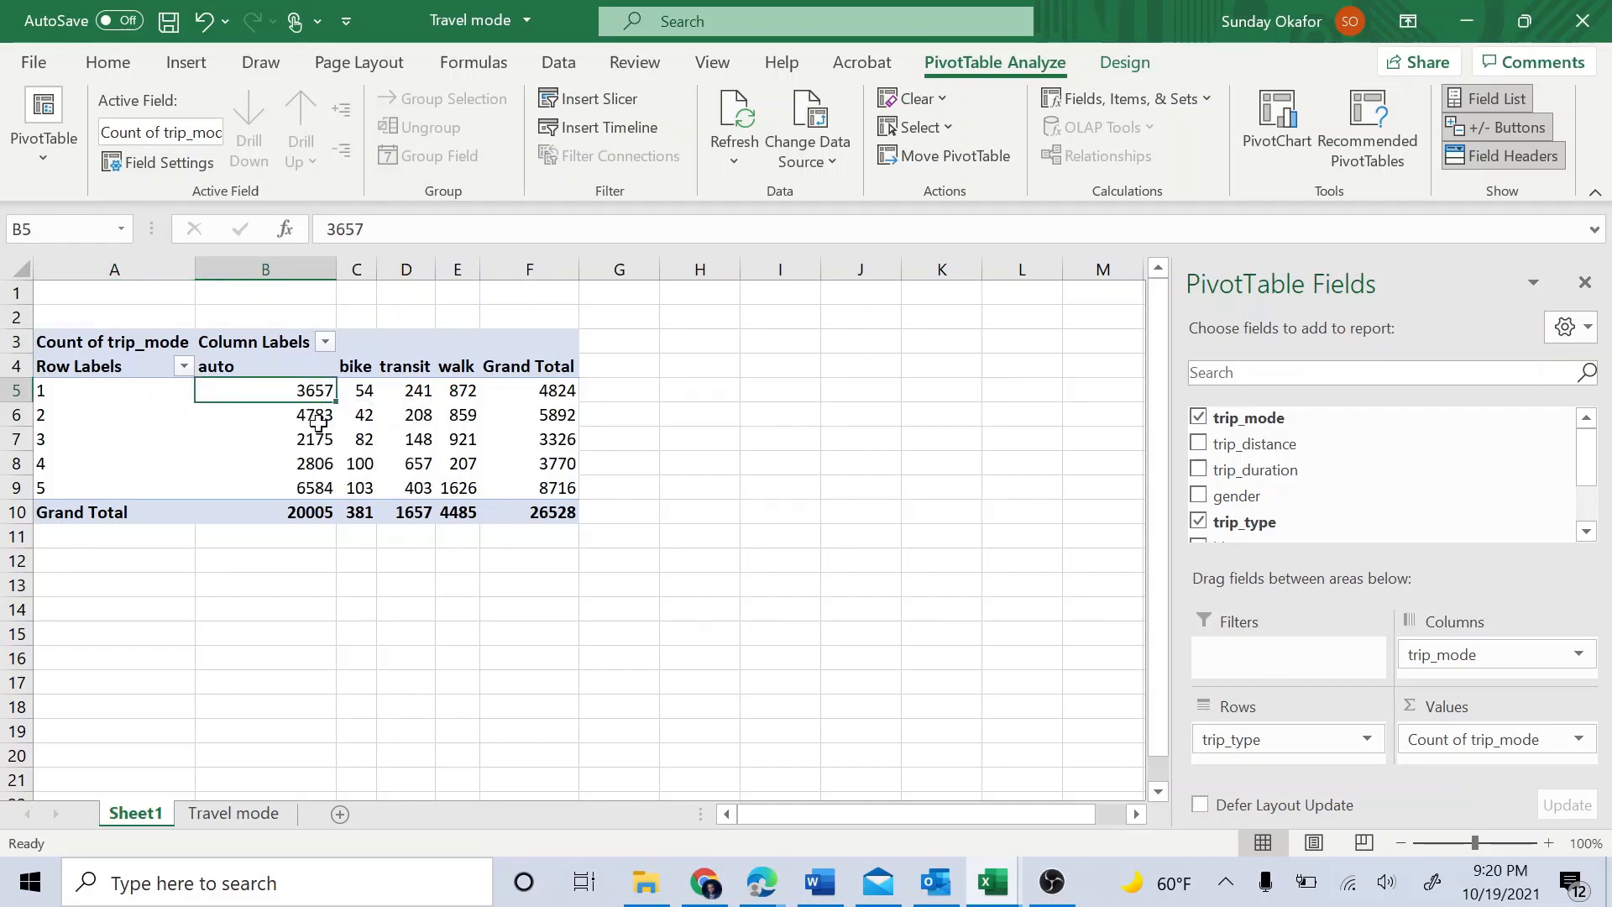
click(44, 390)
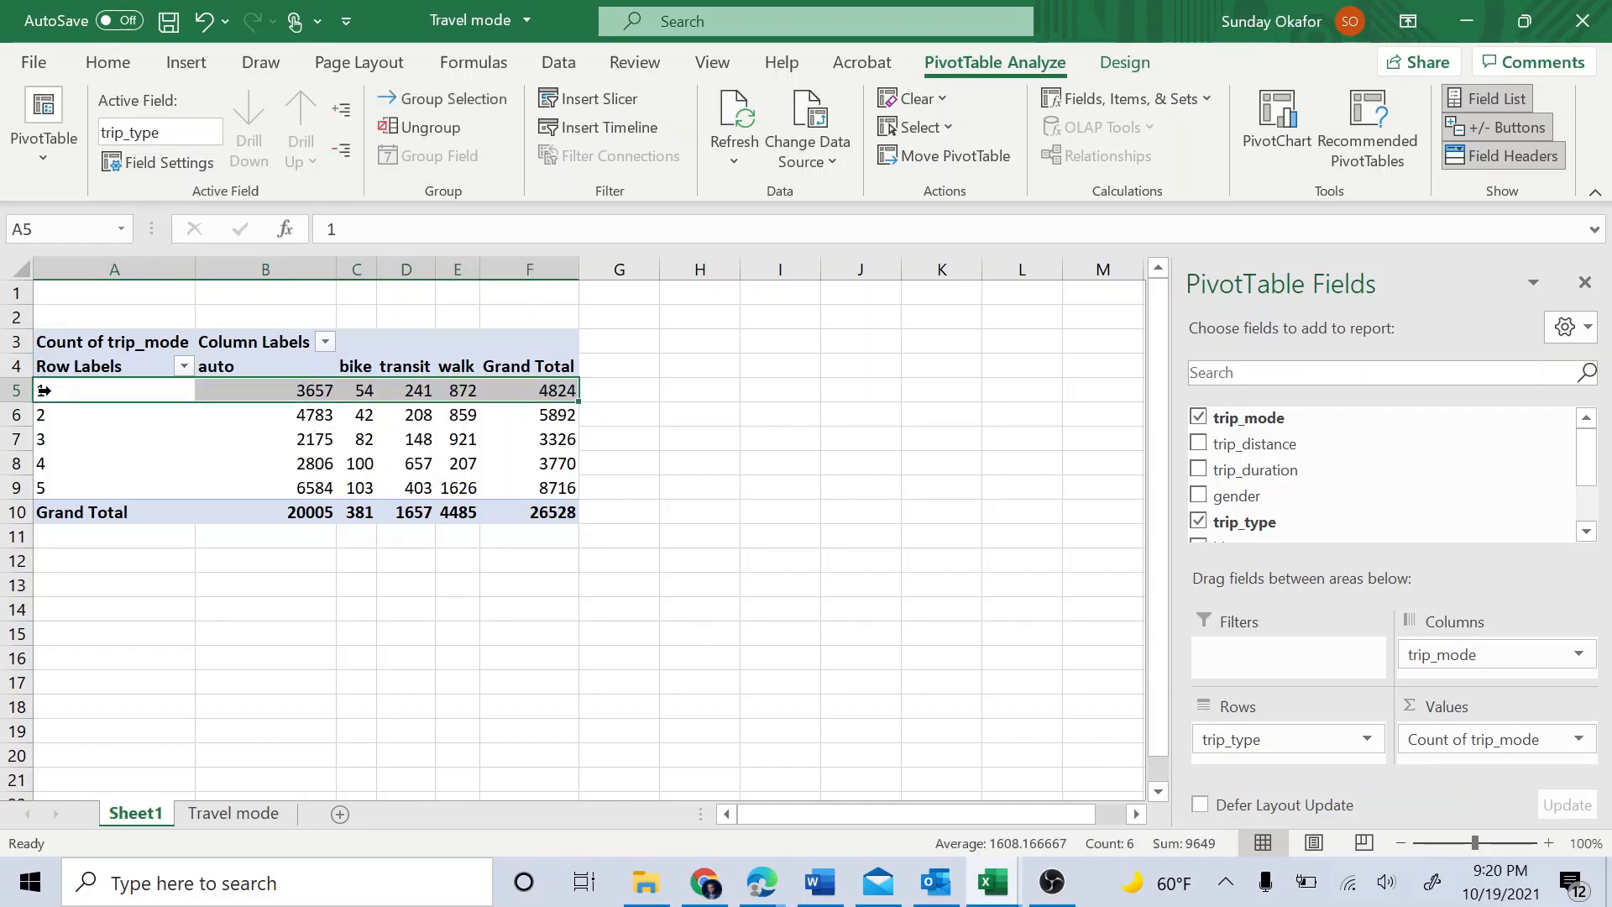
click(370, 392)
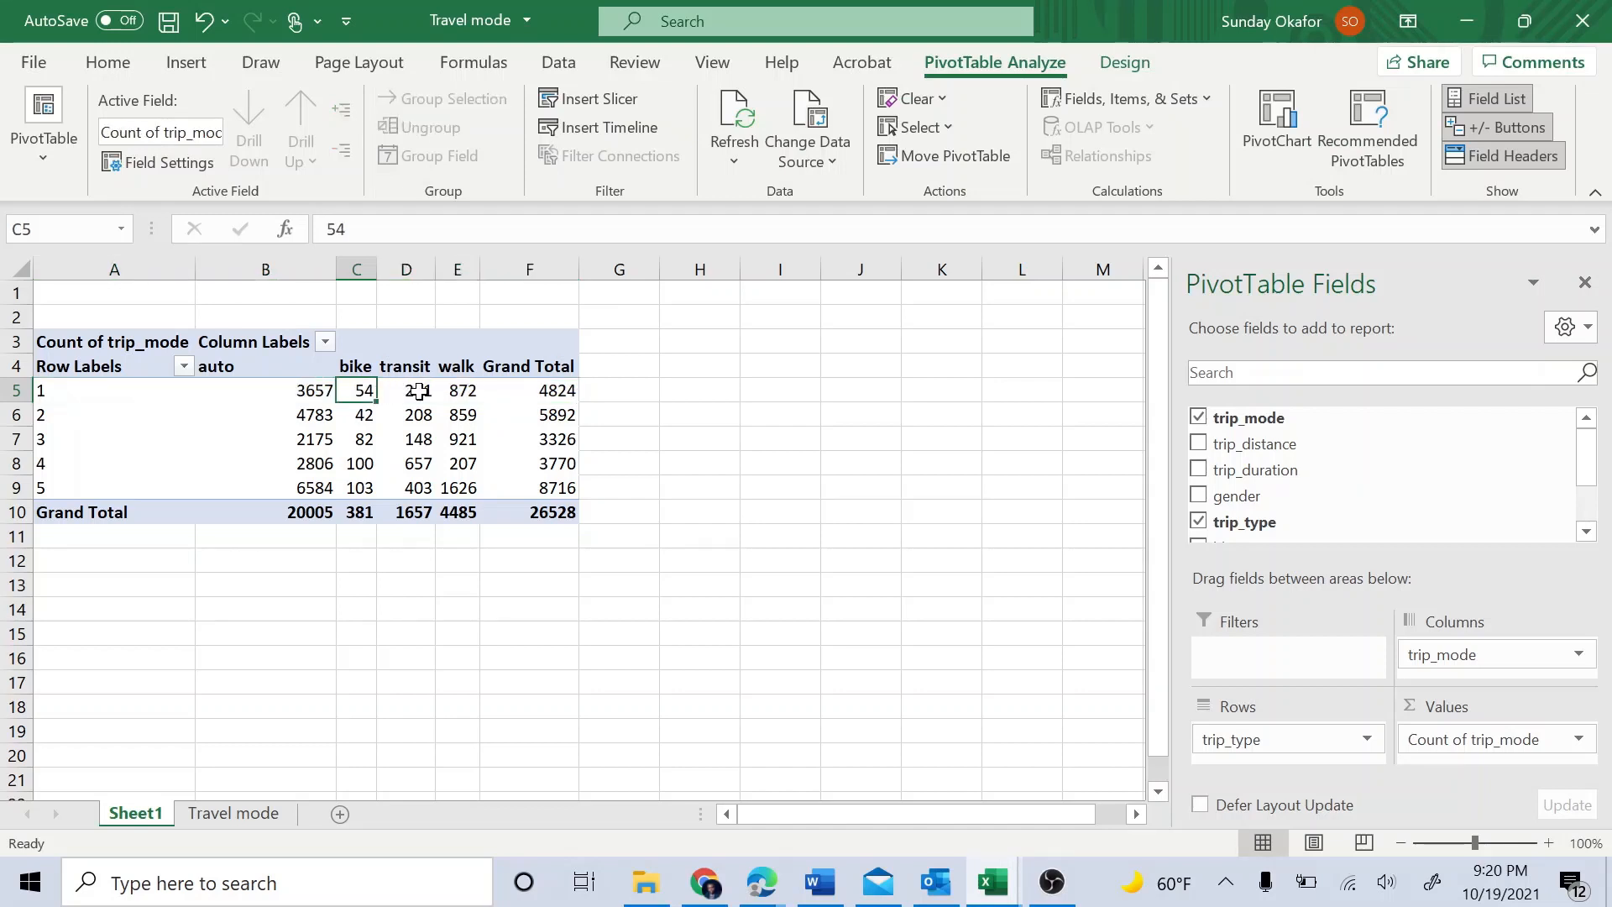
click(52, 392)
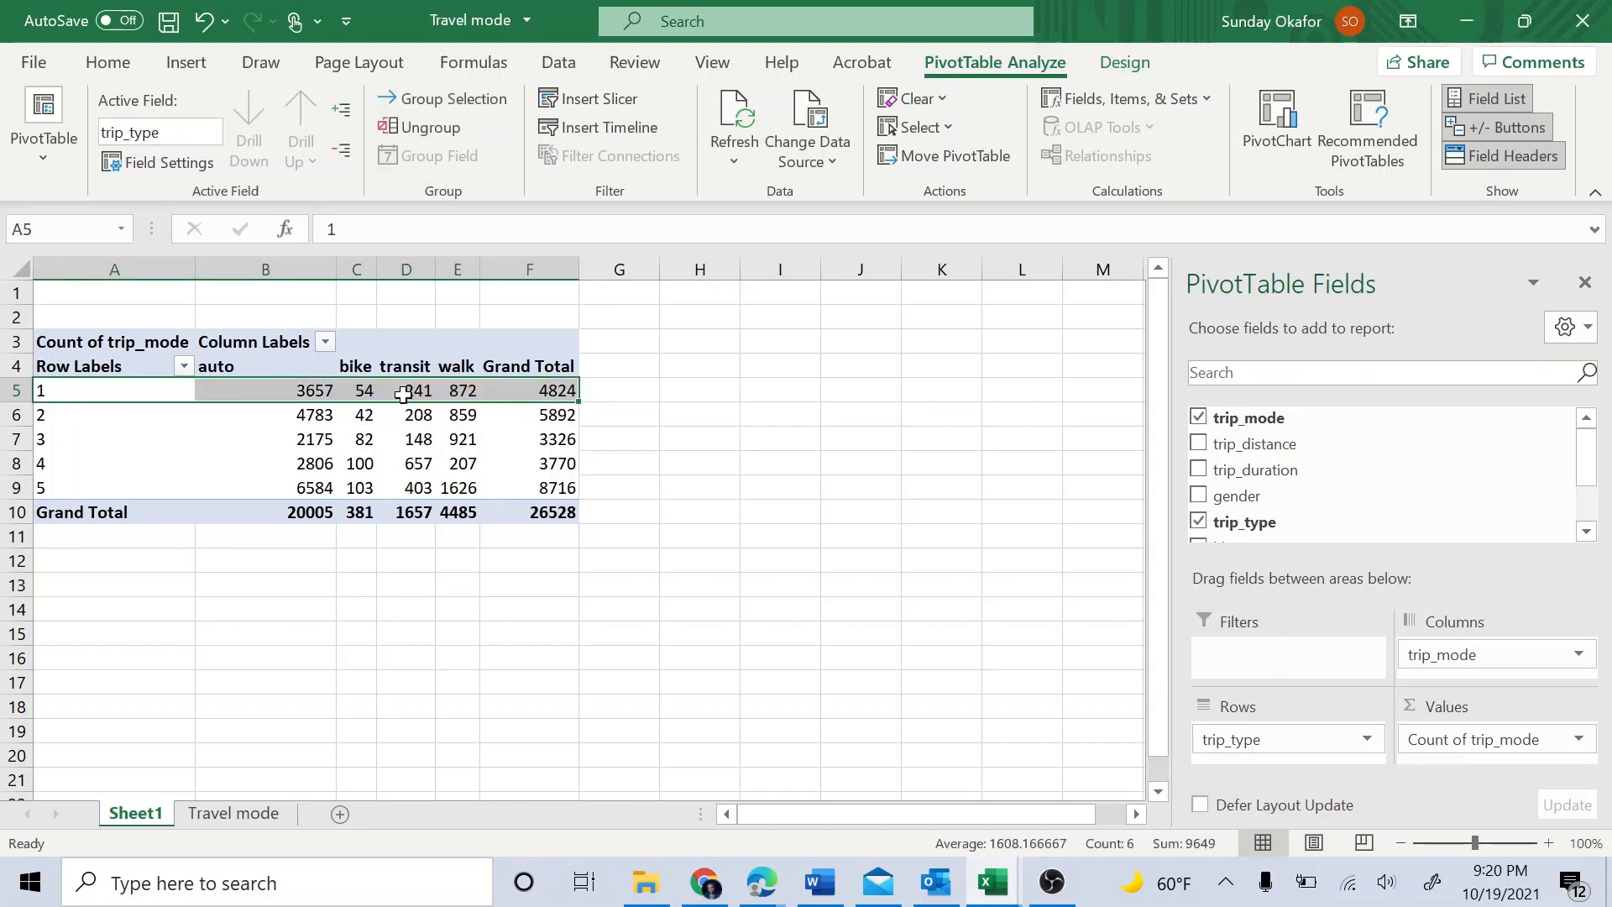
click(441, 461)
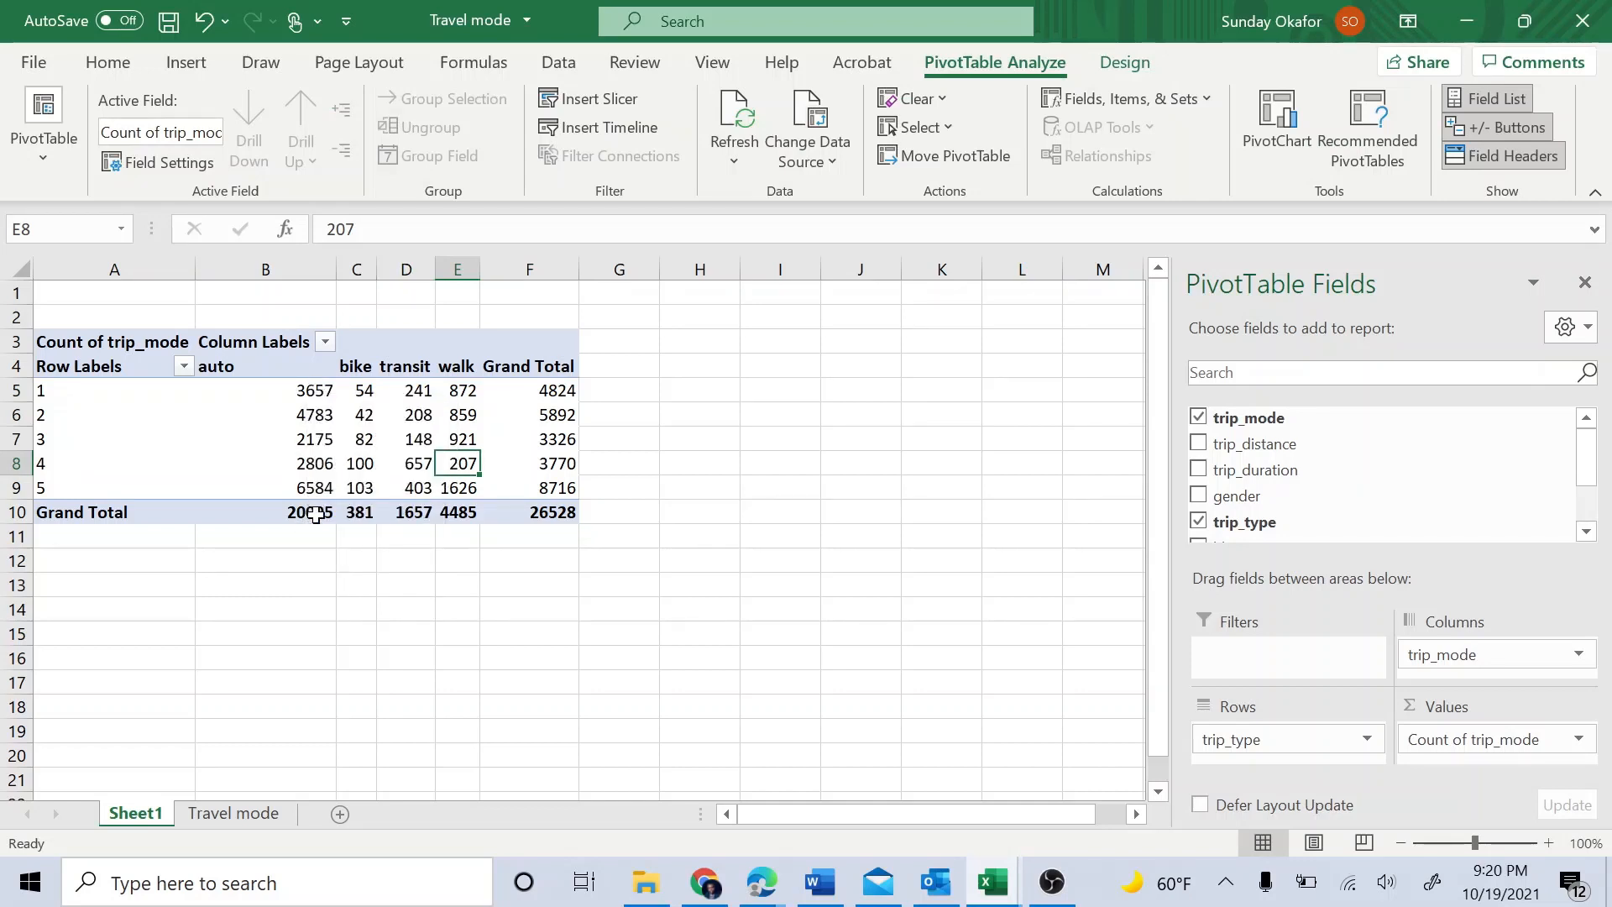
click(317, 517)
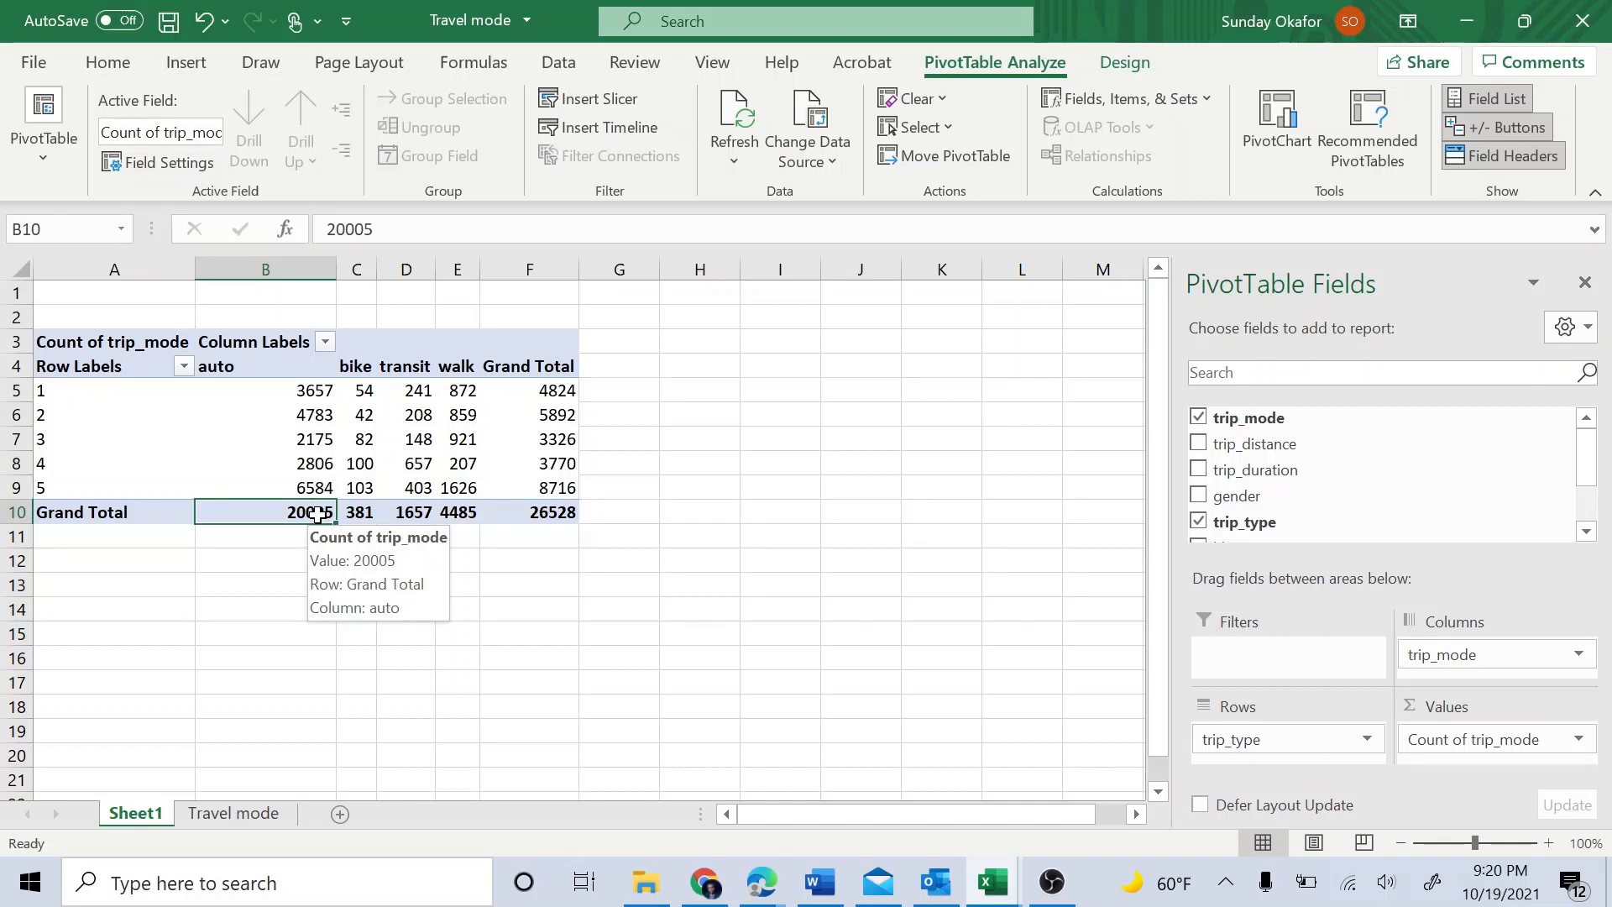
click(253, 368)
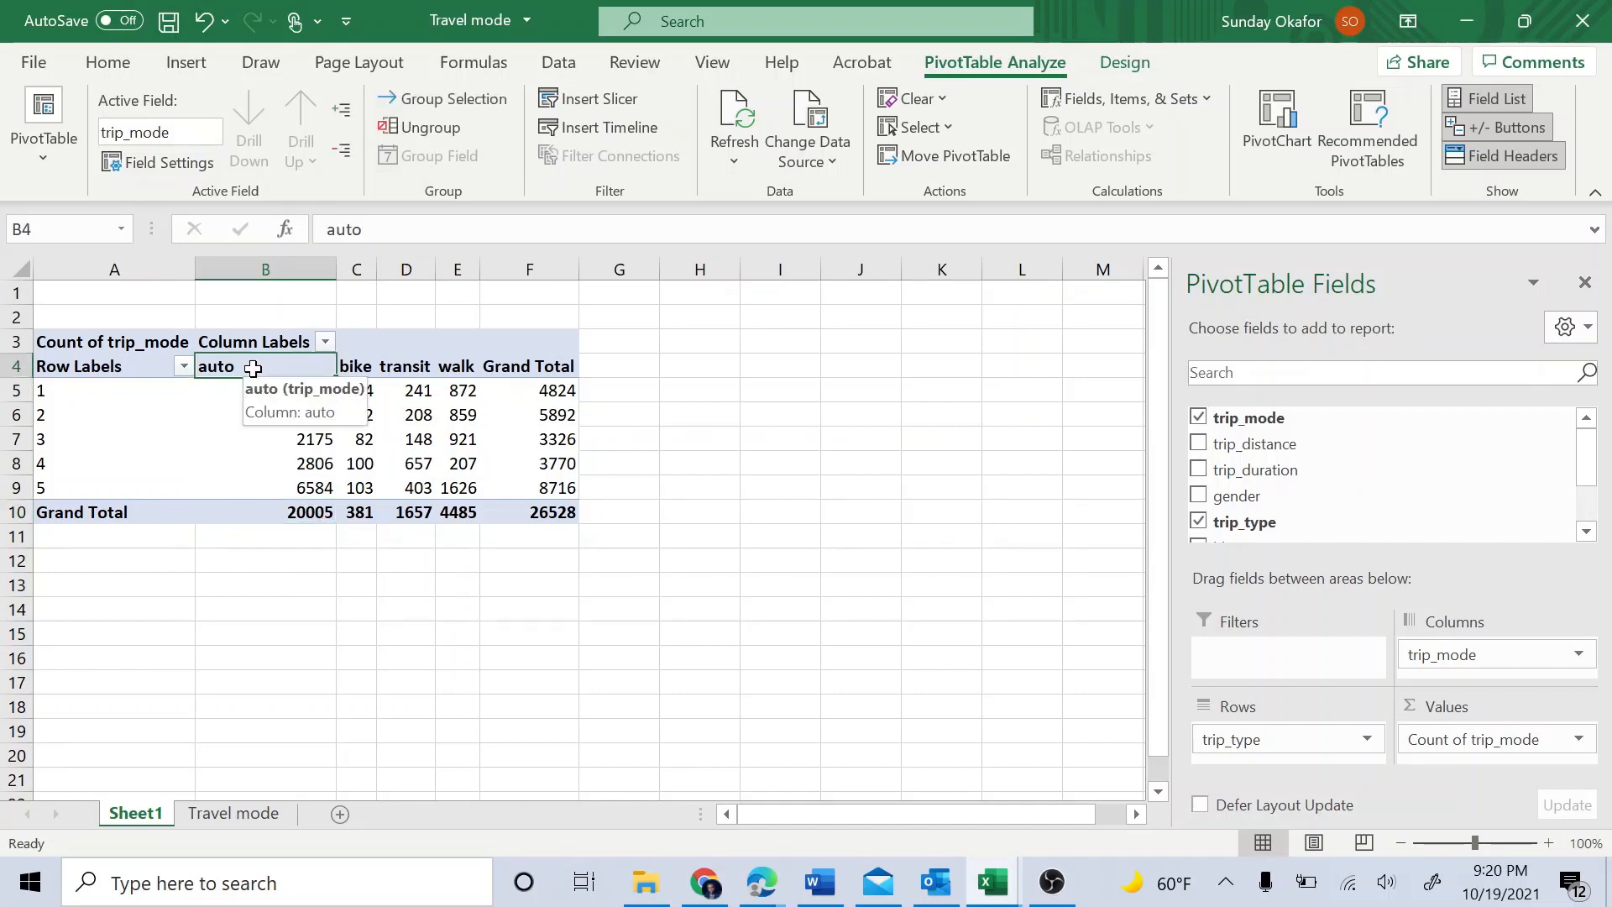
click(320, 516)
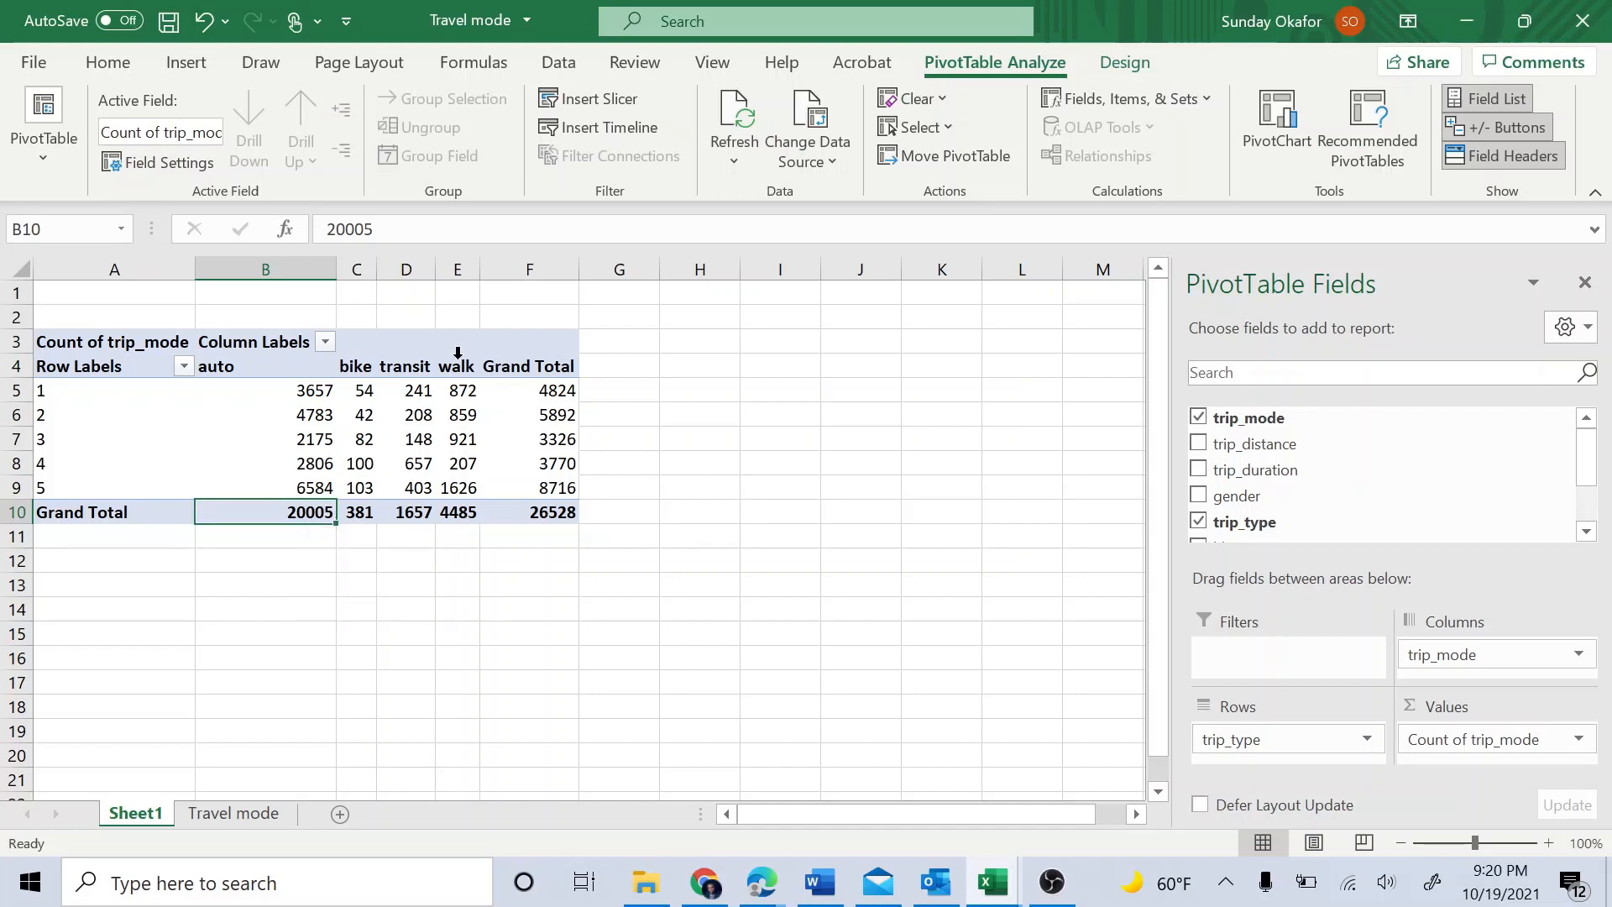
click(459, 514)
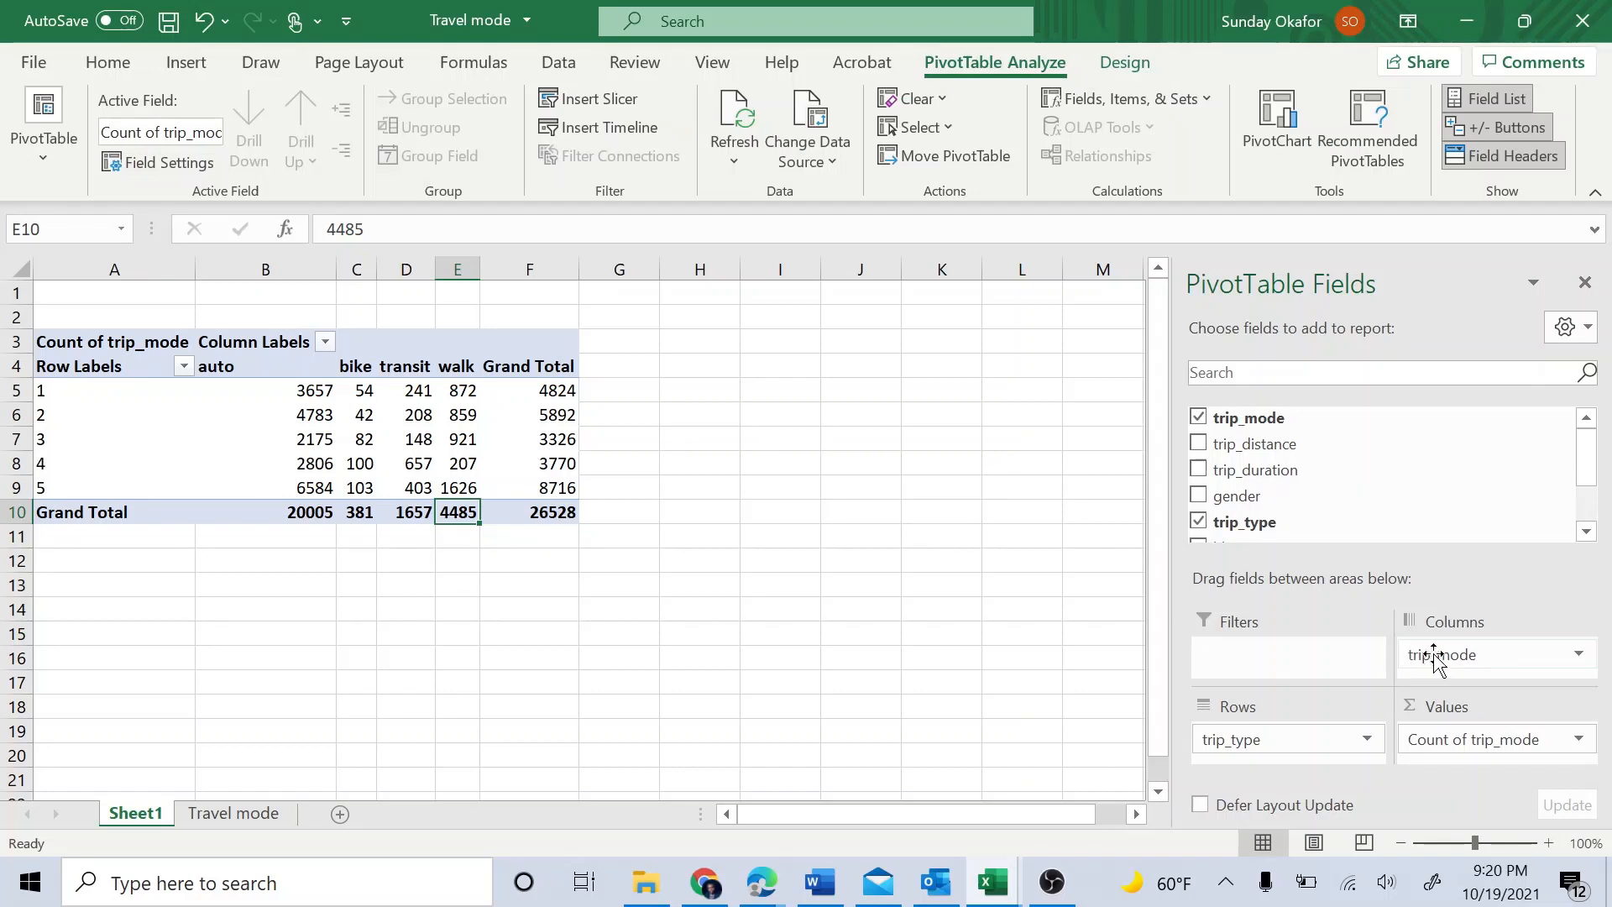
Replace trip_type with gender as the PivotTable's row field and compare the auto counts of both genders.
click(1367, 743)
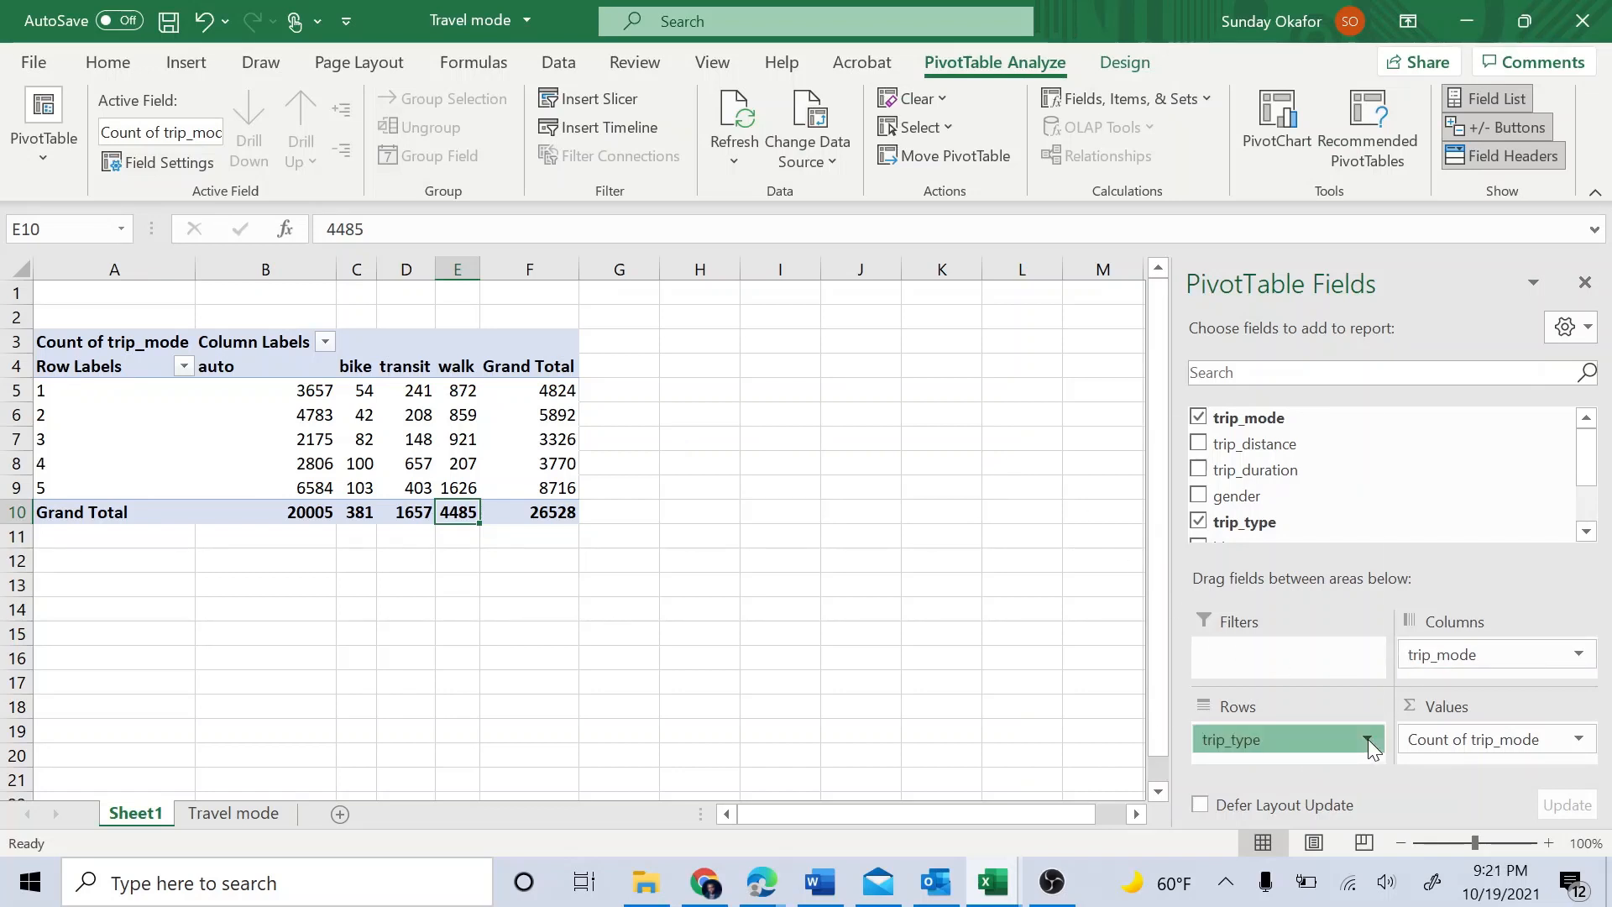
click(1260, 673)
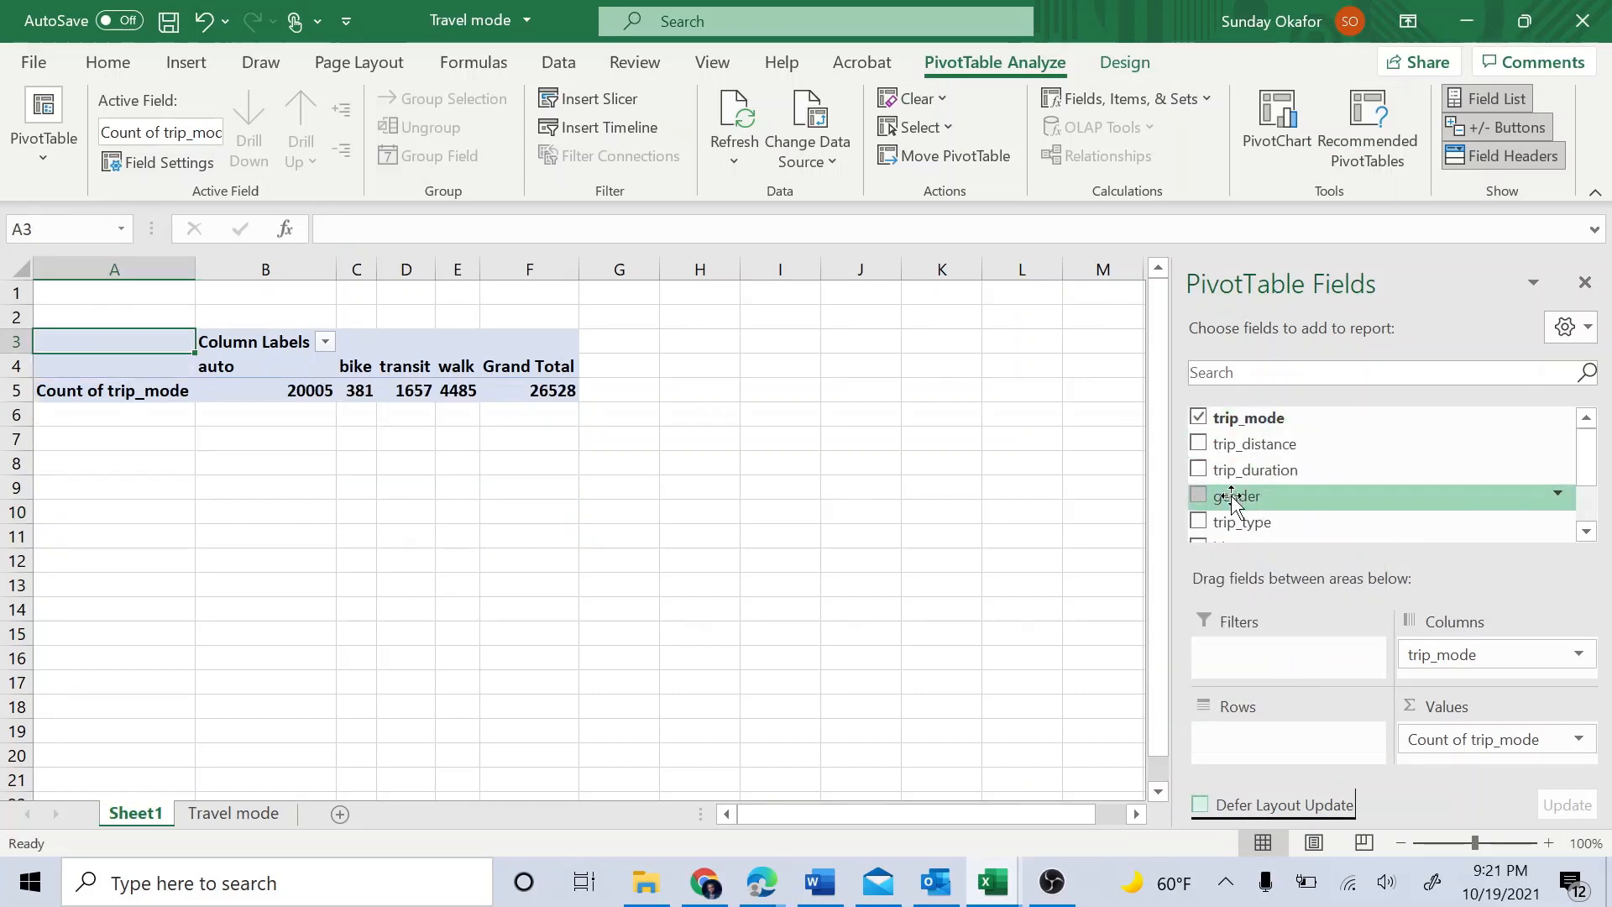
drag(1237, 496, 1267, 741)
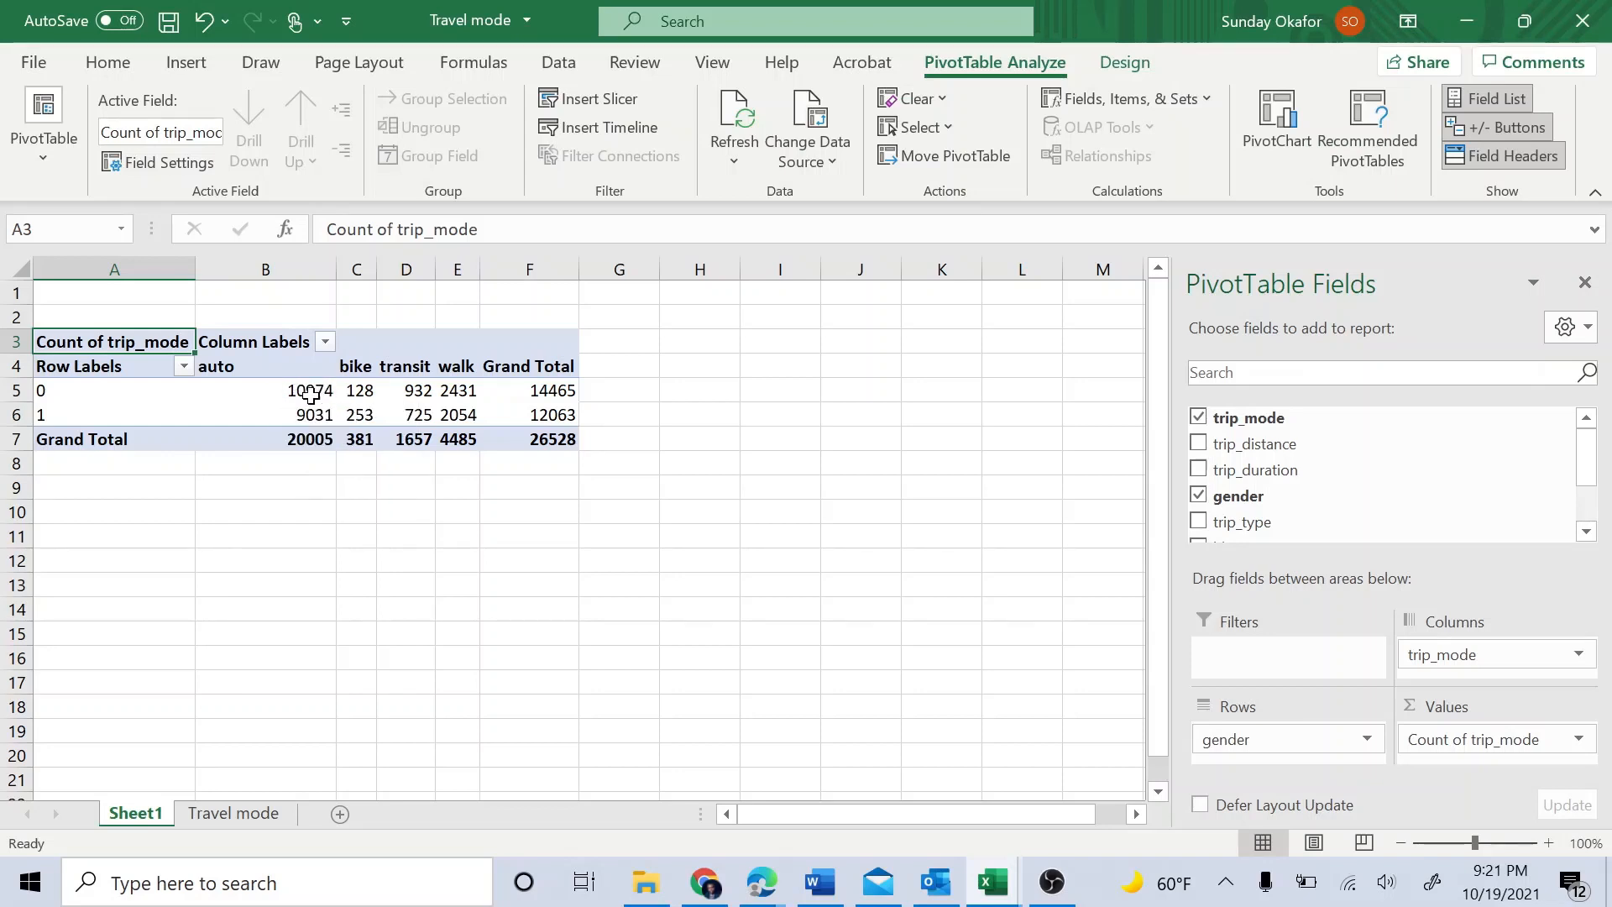
mouse_move(317, 389)
mouse_move(316, 420)
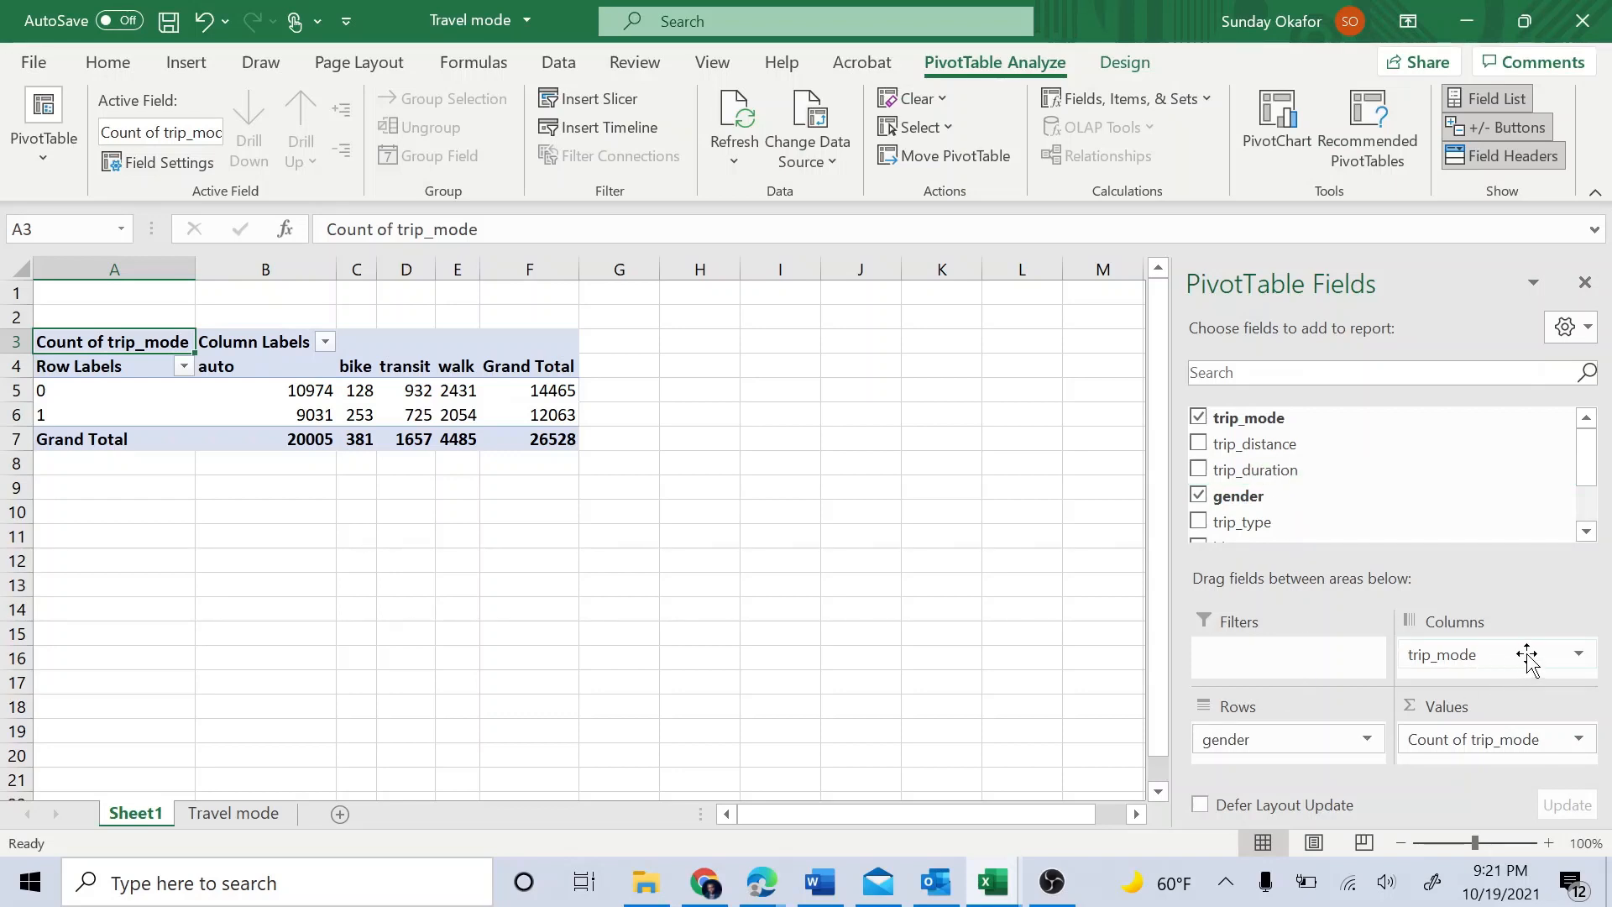
Replace the count of trip_mode with the sum of trip_duration as the PivotTable's values and check the auto figure for gender 0.
click(1584, 737)
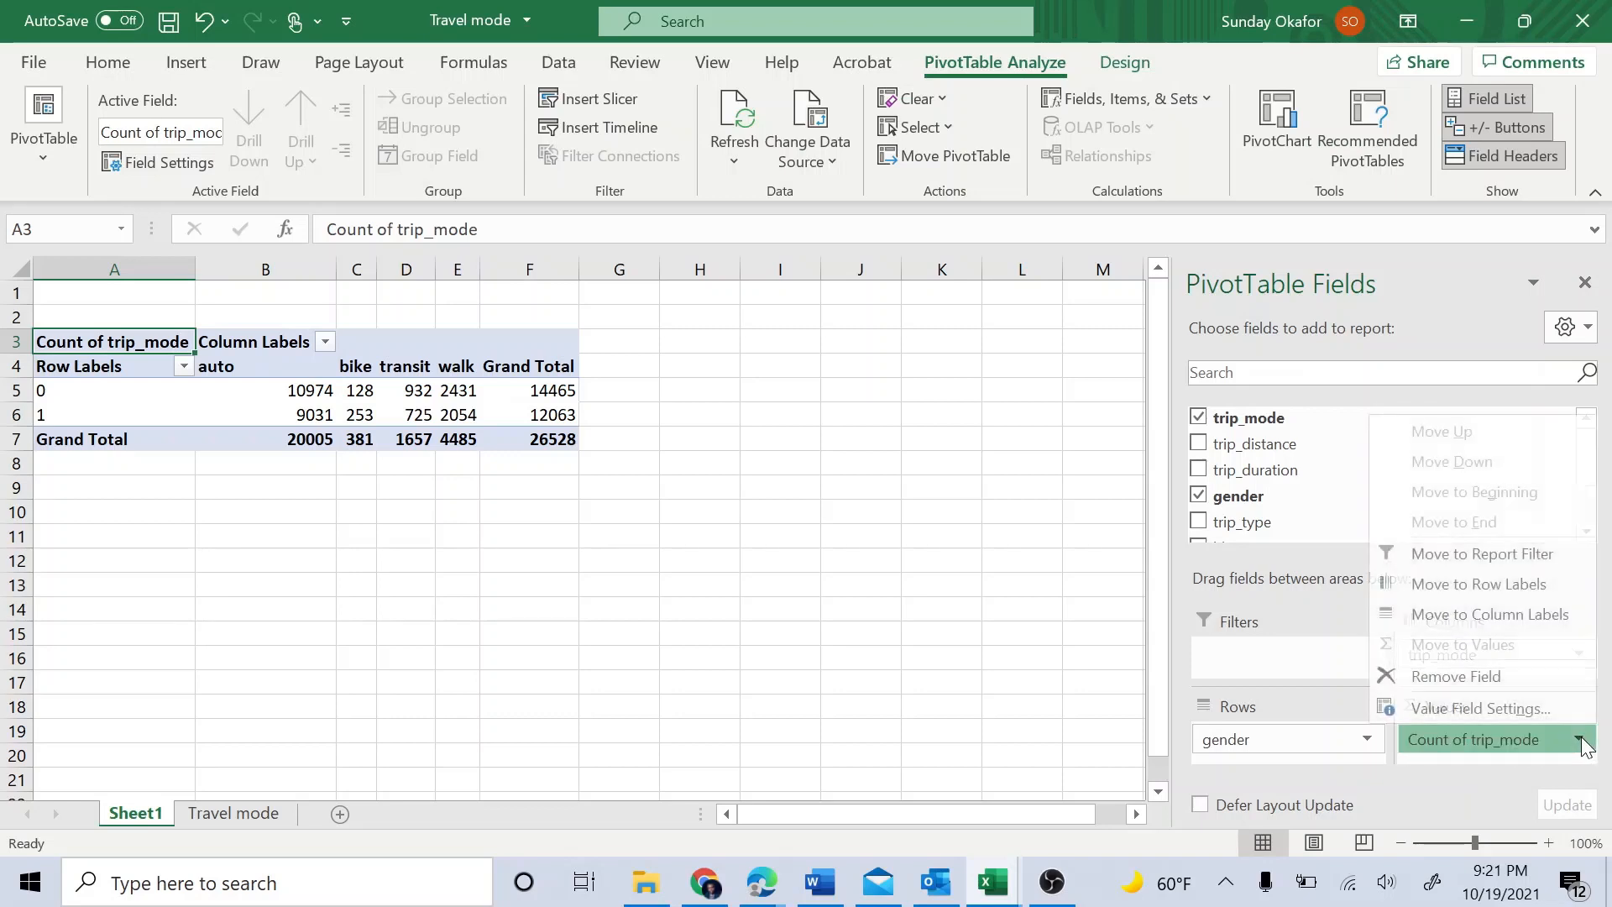
click(1493, 674)
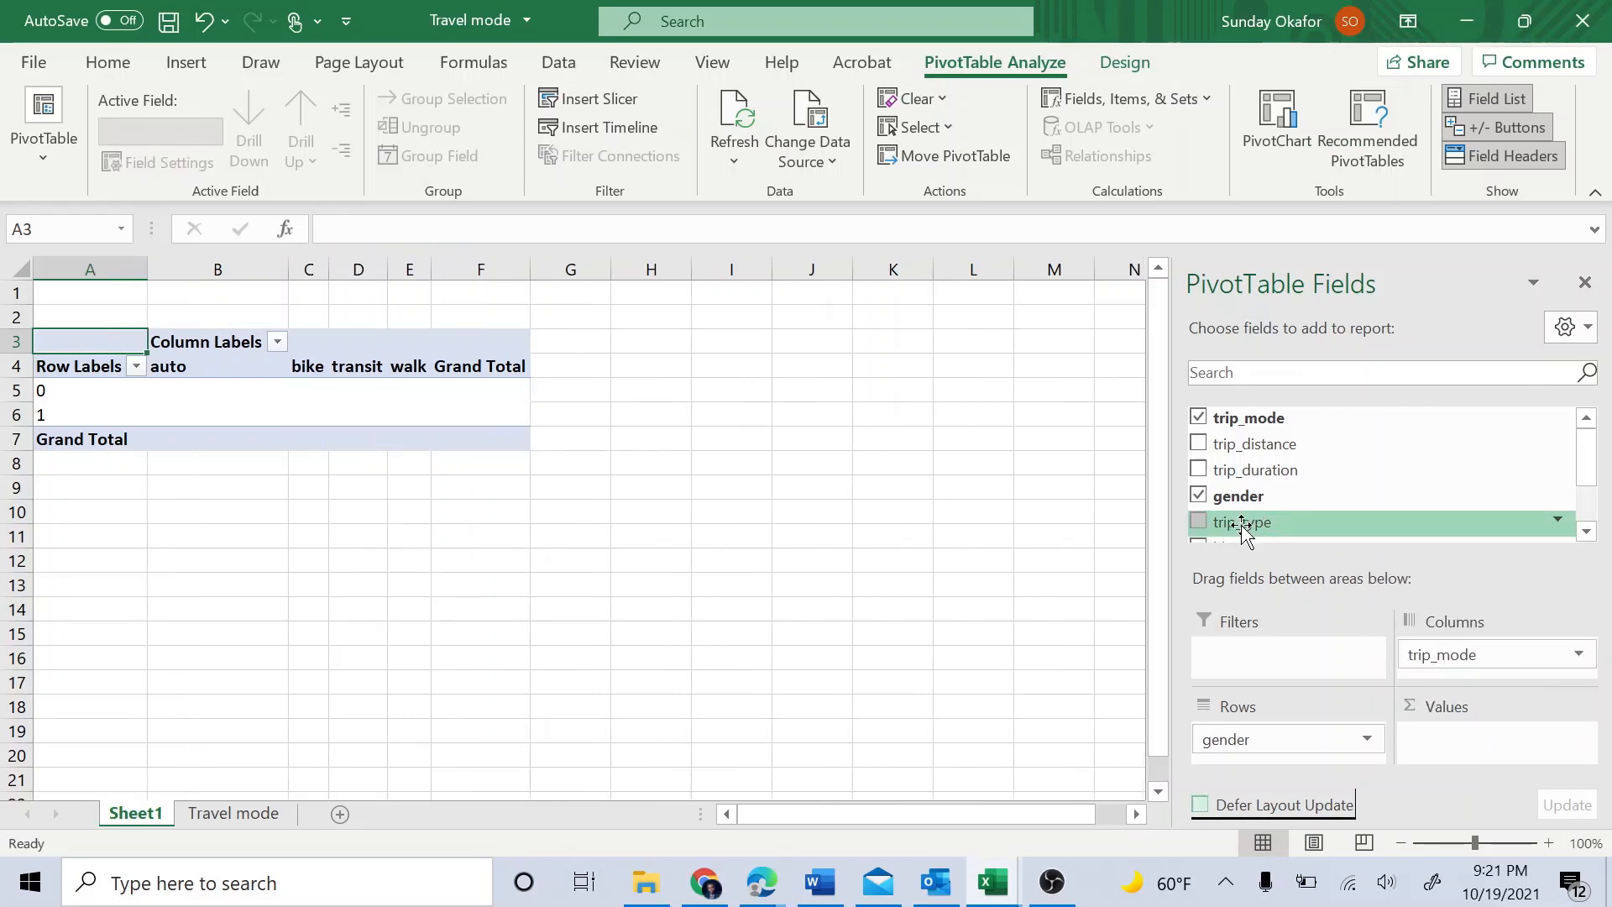
drag(1246, 469, 1474, 737)
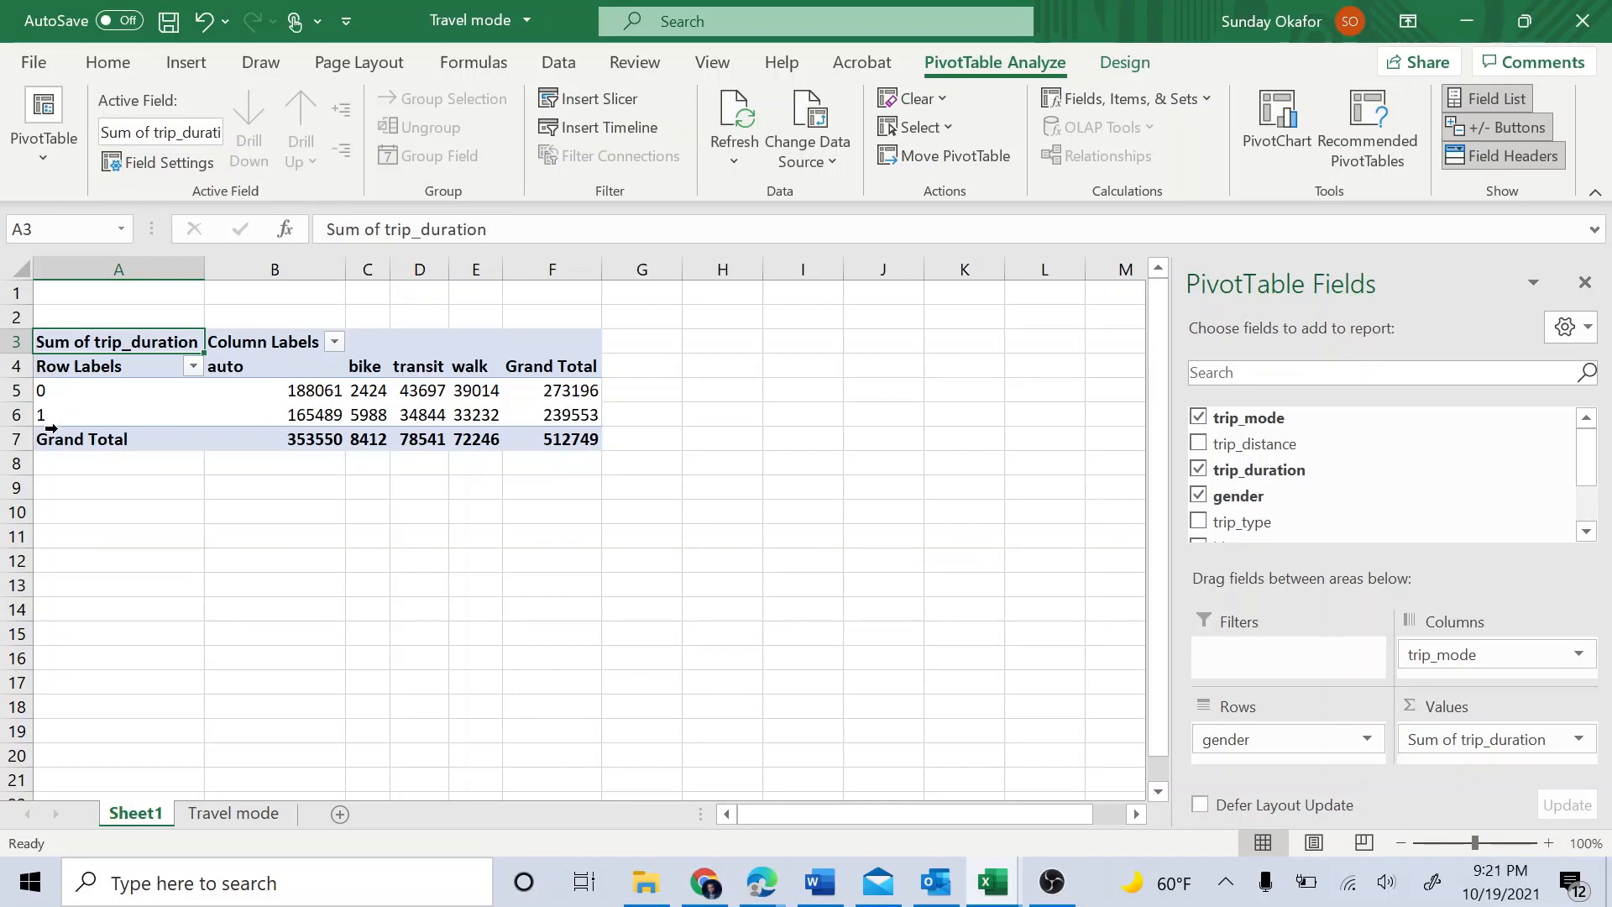
click(305, 389)
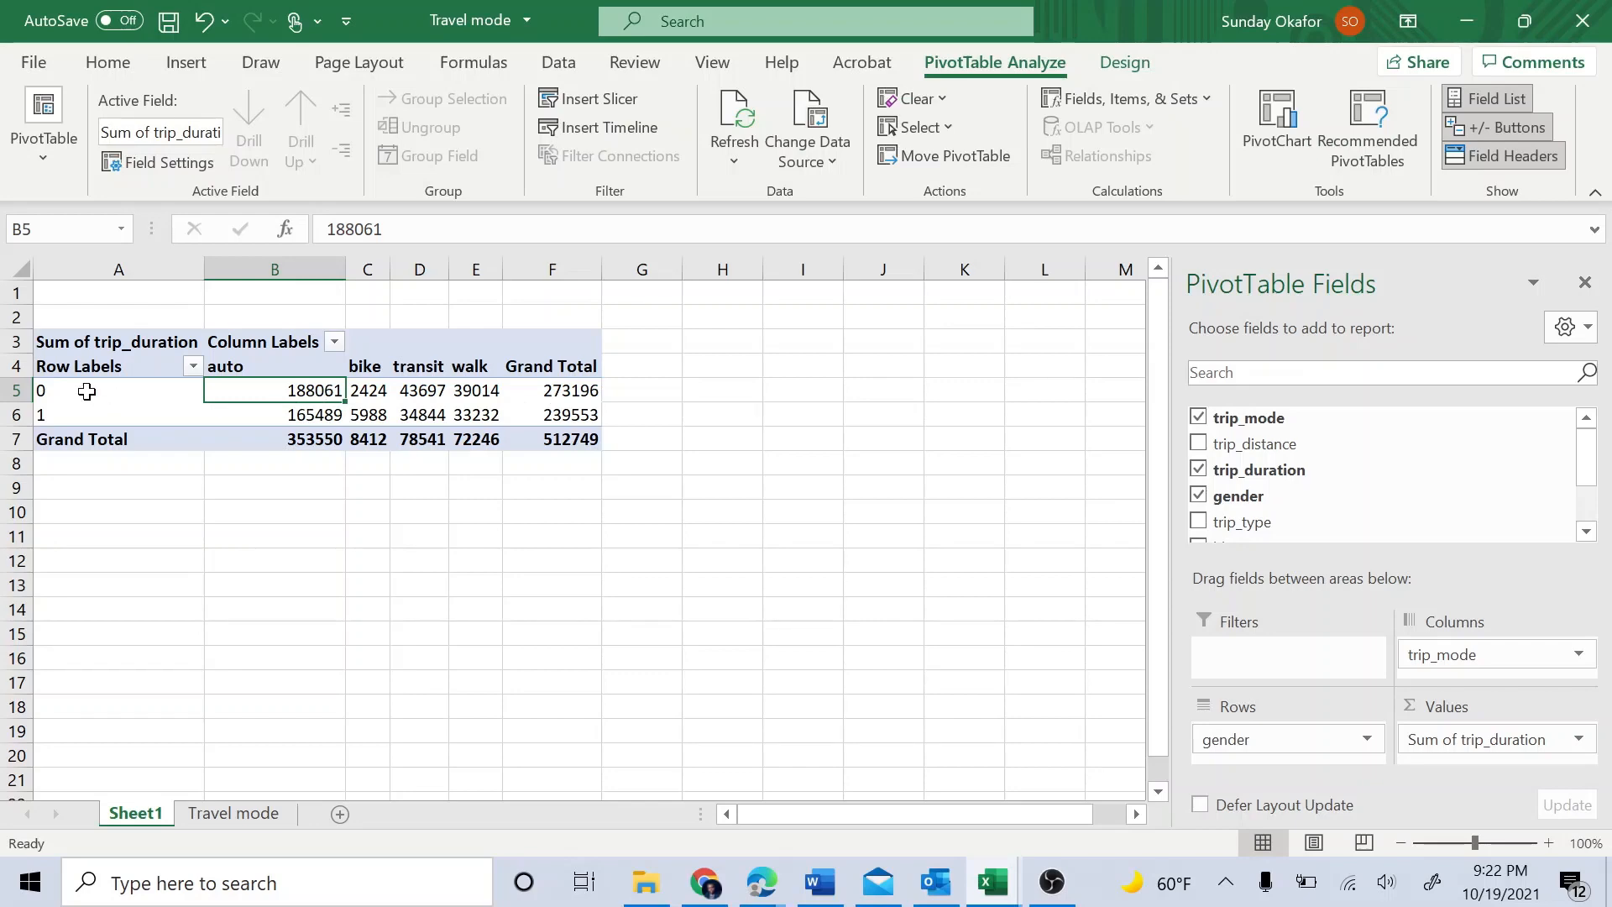
Copy the whole trip_duration PivotTable and paste it as values only at cell A1 of a new worksheet.
click(59, 348)
right_click(62, 344)
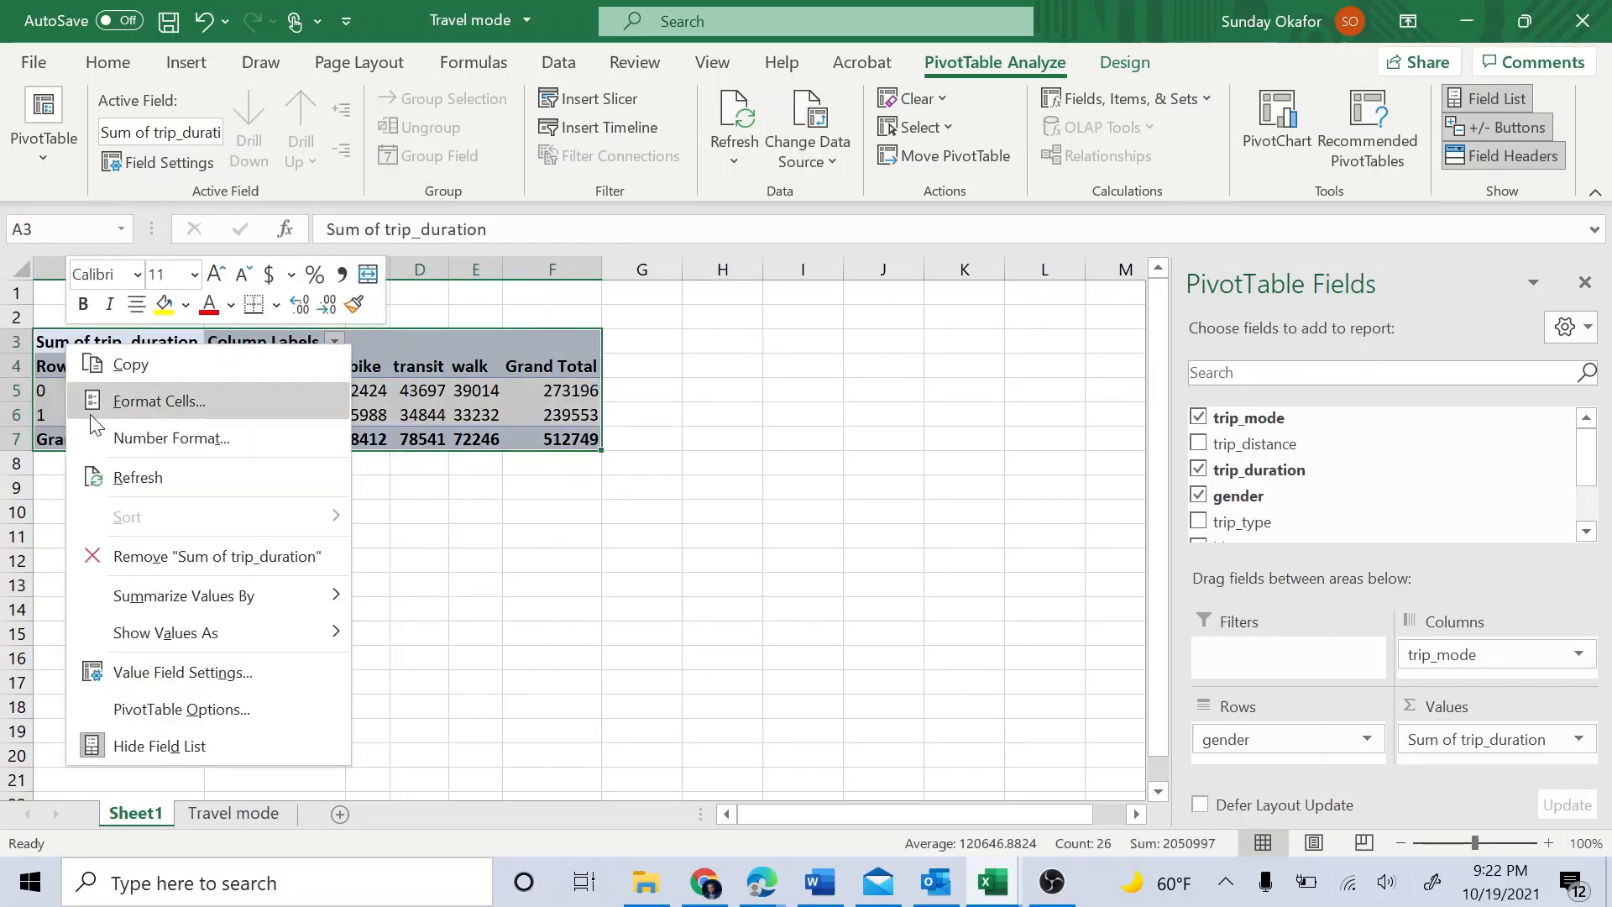
click(127, 365)
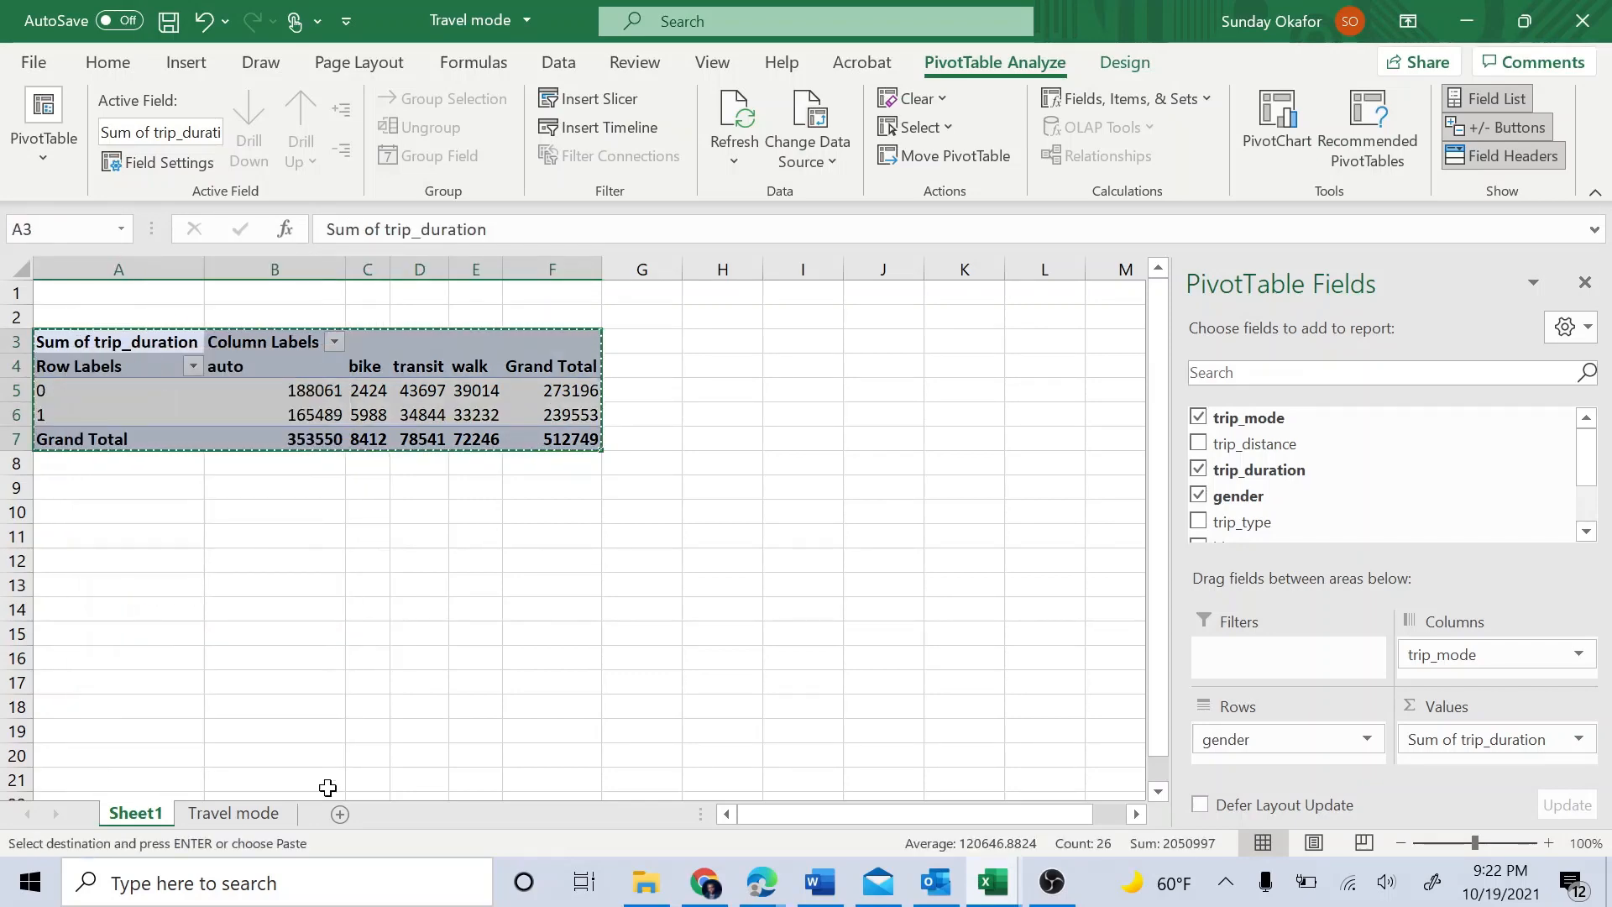
click(340, 814)
click(206, 407)
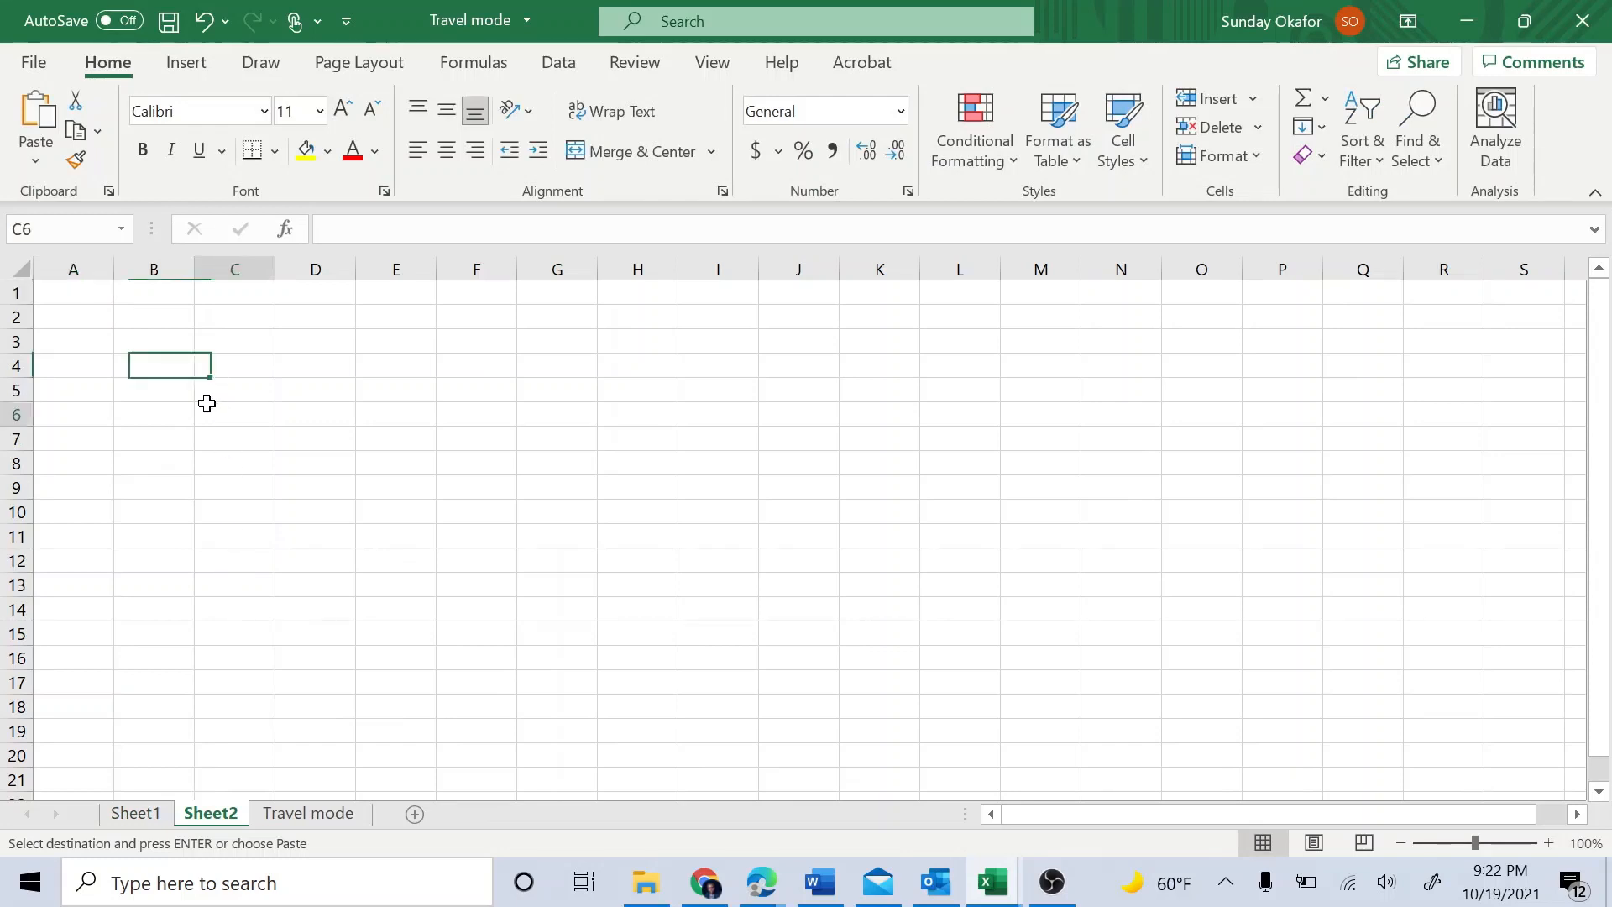
right_click(77, 300)
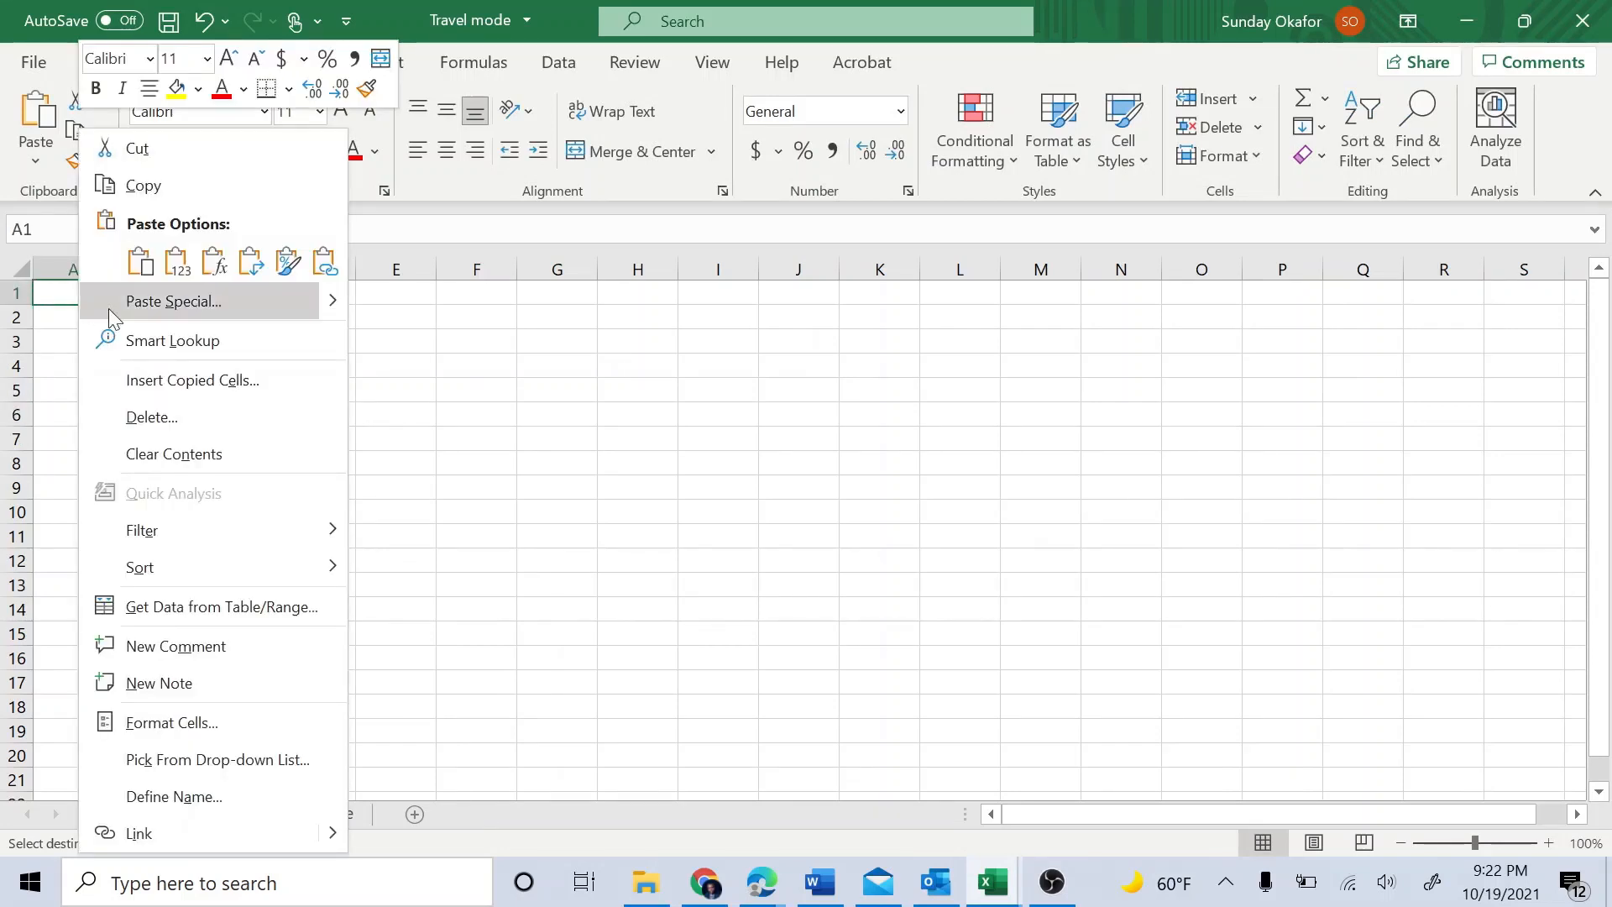
click(143, 271)
click(166, 420)
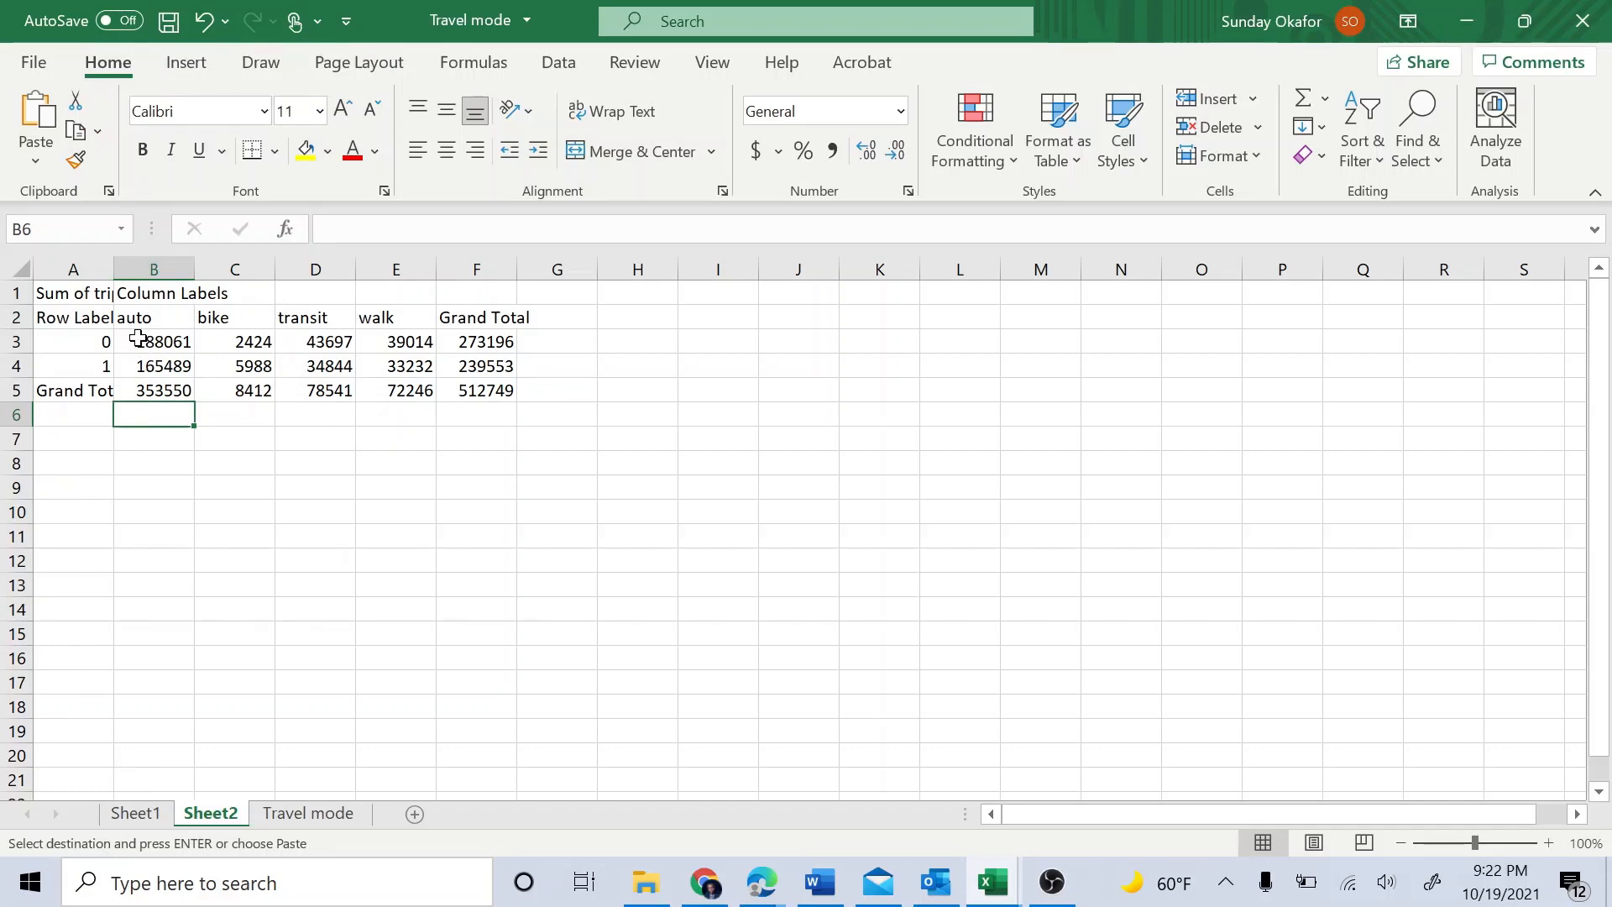
Insert a 2-D stacked line chart from the gender rows B3:F4 and inspect its legend and both series.
drag(138, 338, 511, 363)
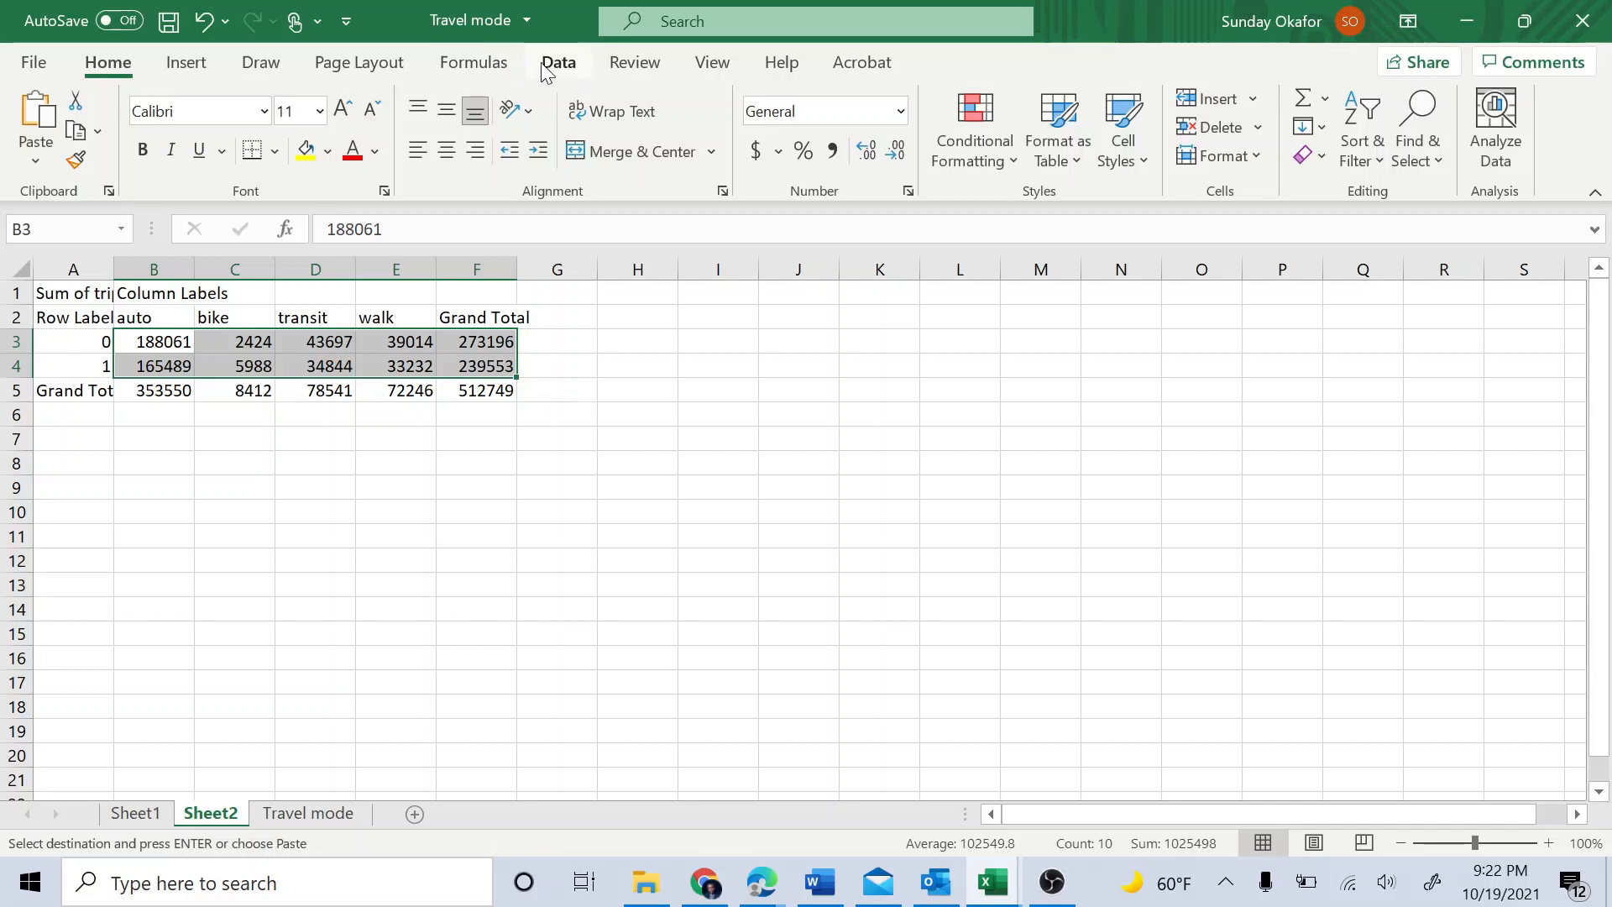
click(186, 62)
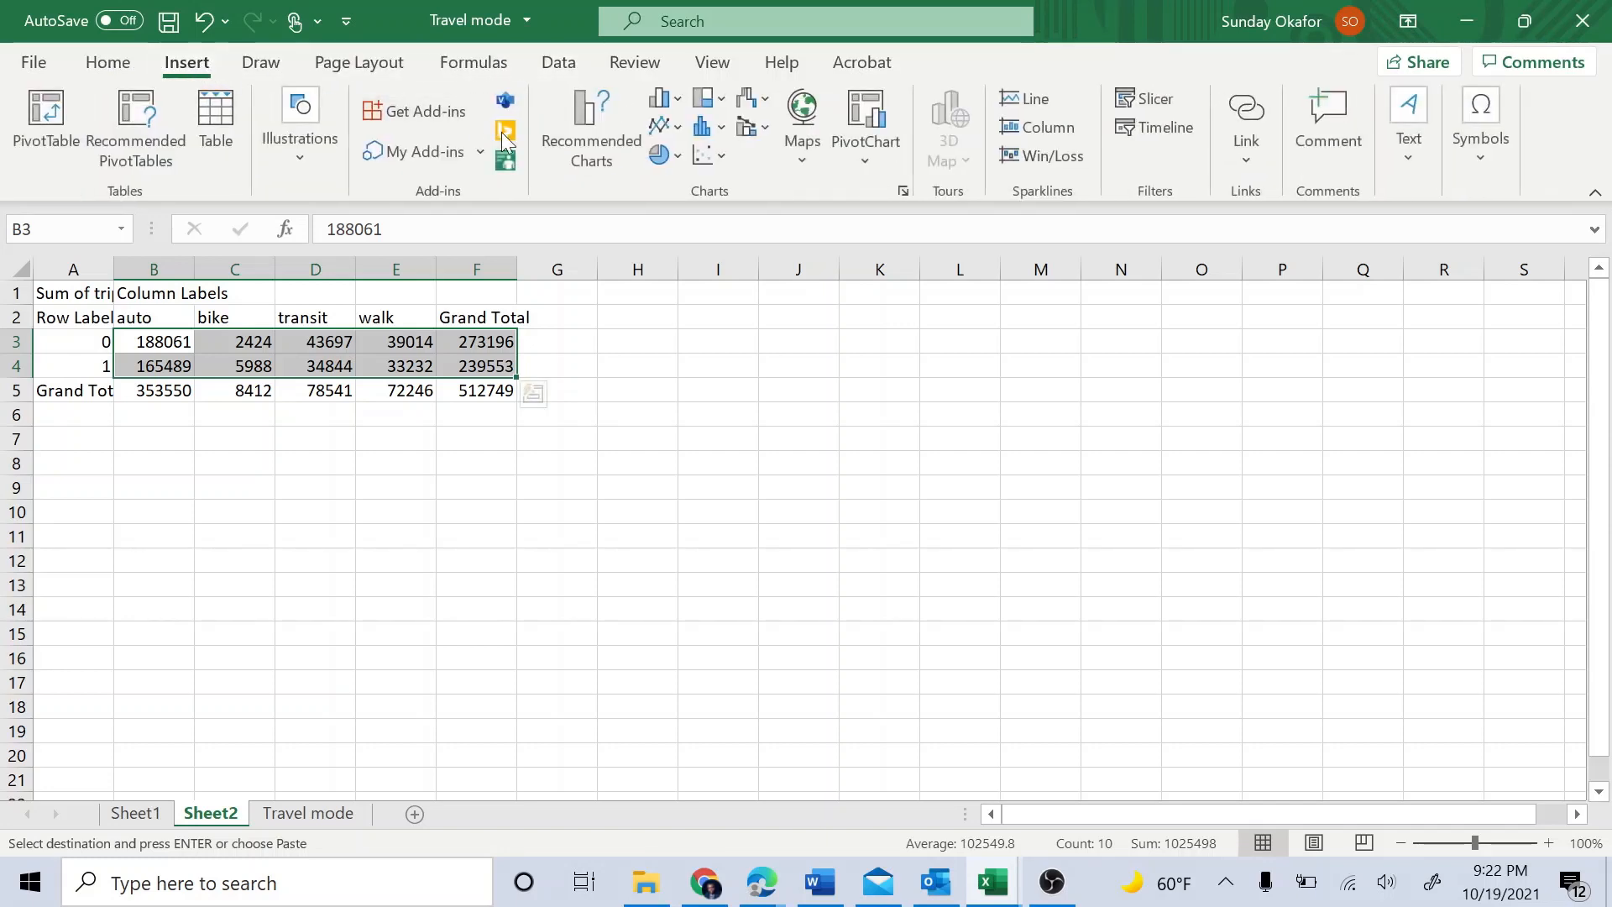
click(663, 127)
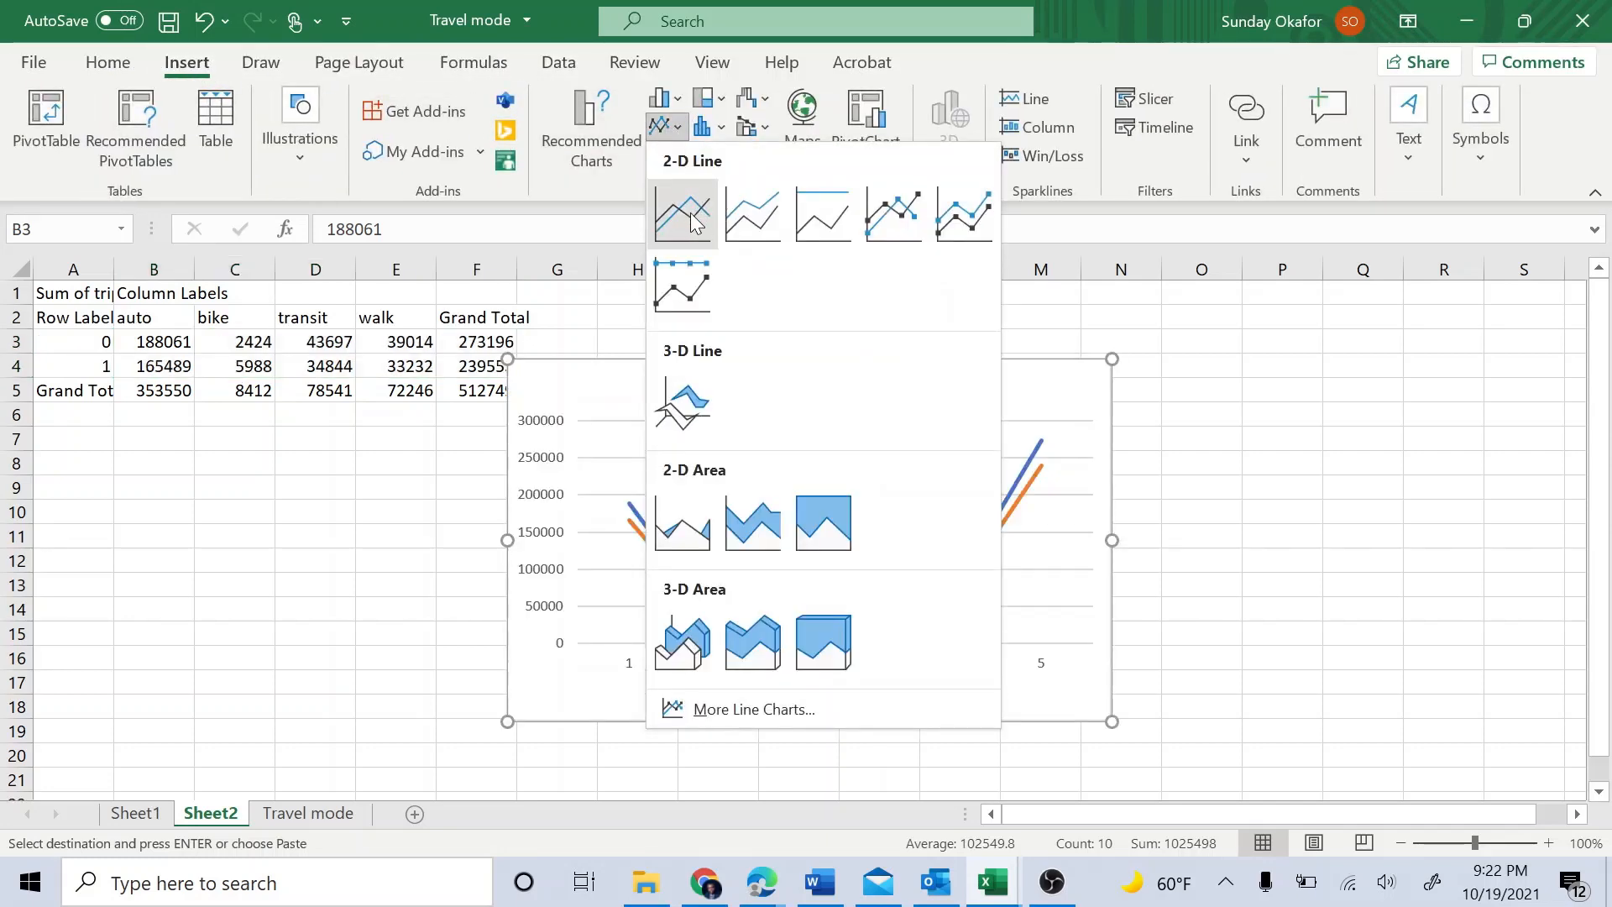
click(755, 212)
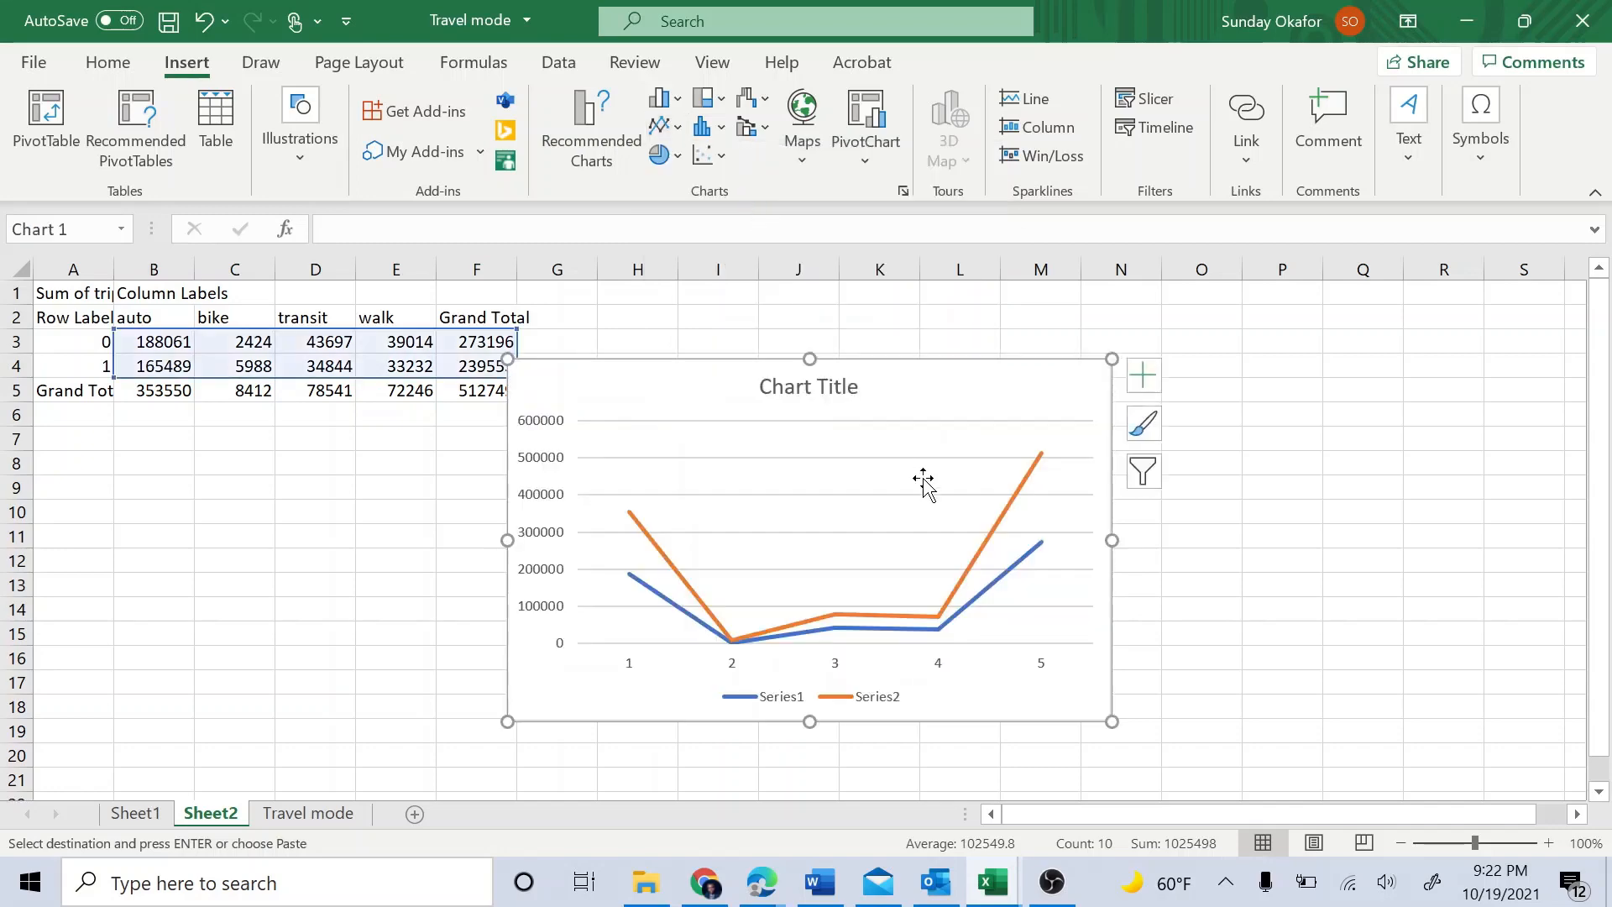
click(794, 702)
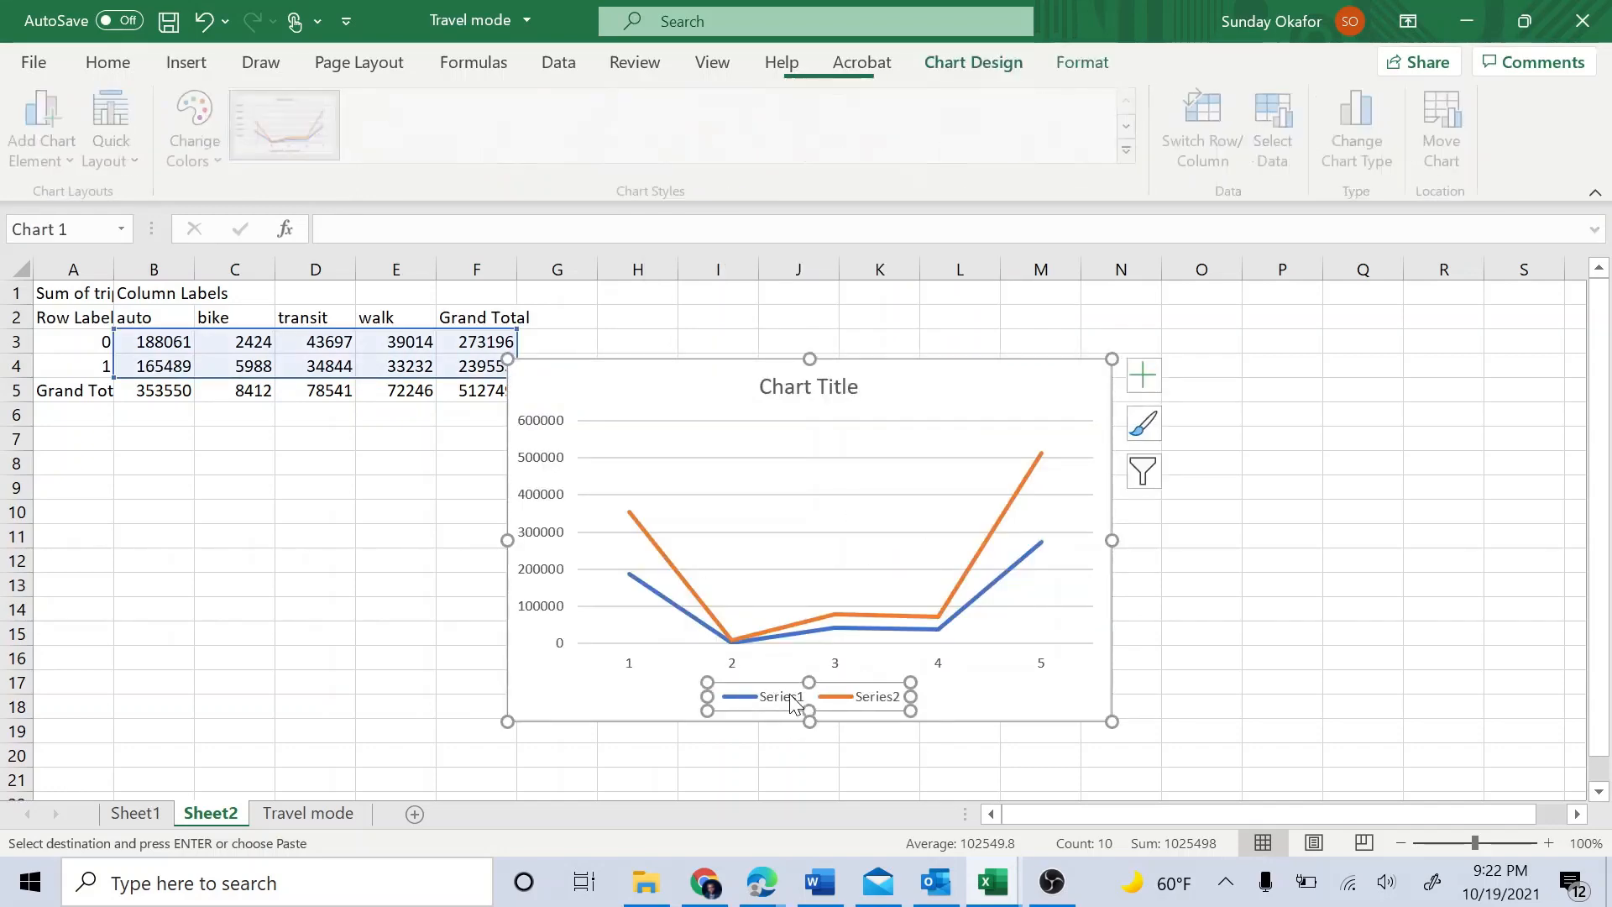
click(814, 623)
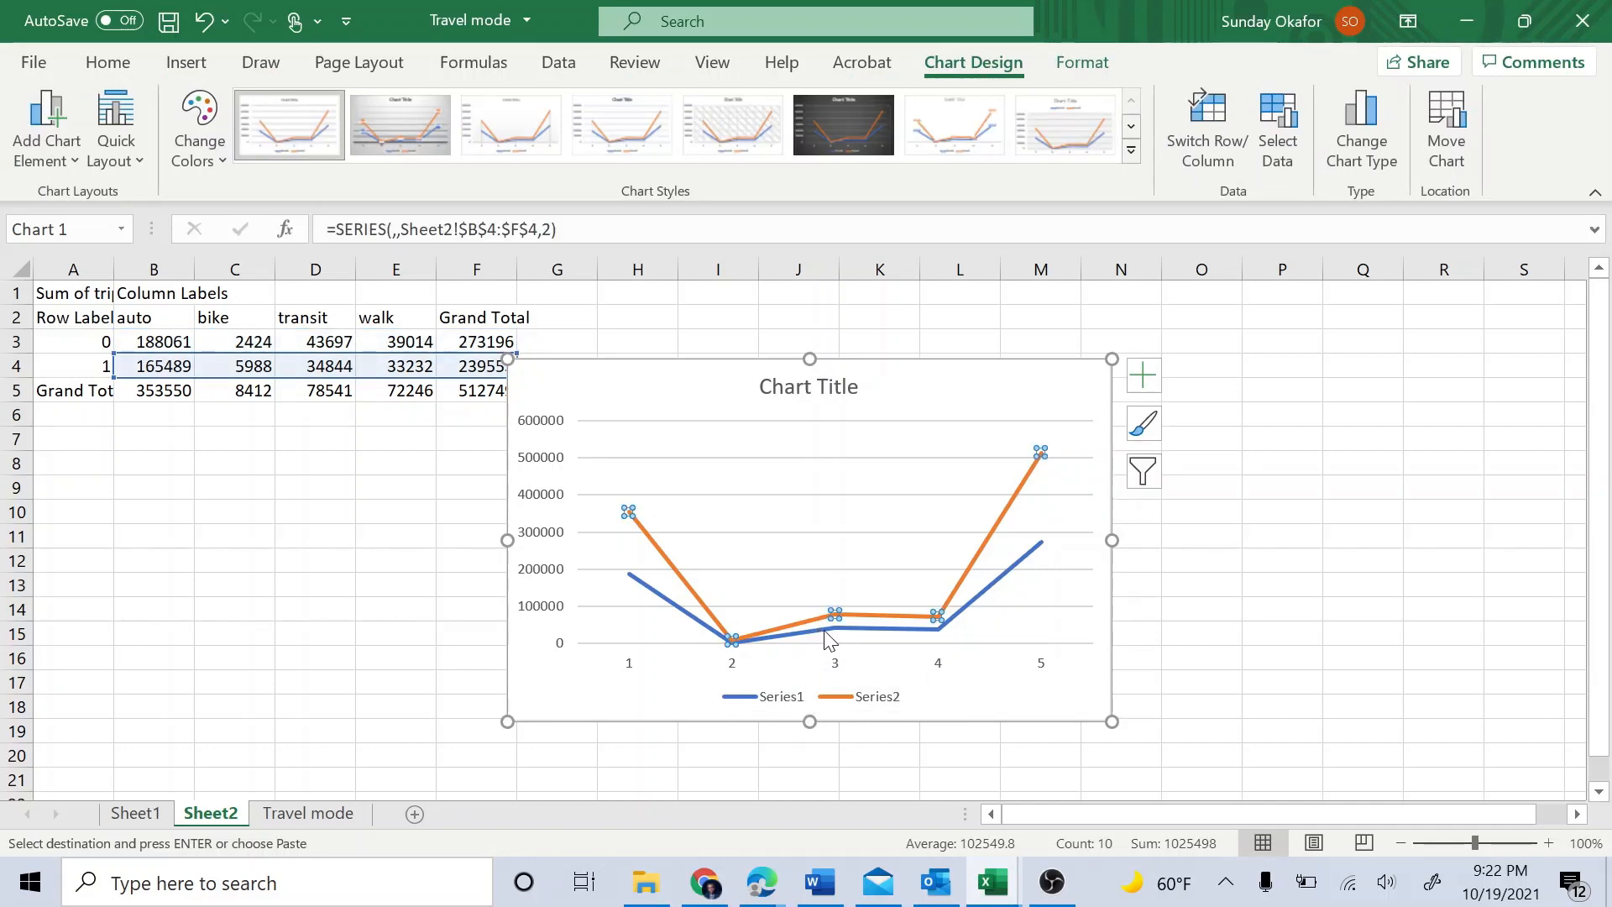
click(827, 632)
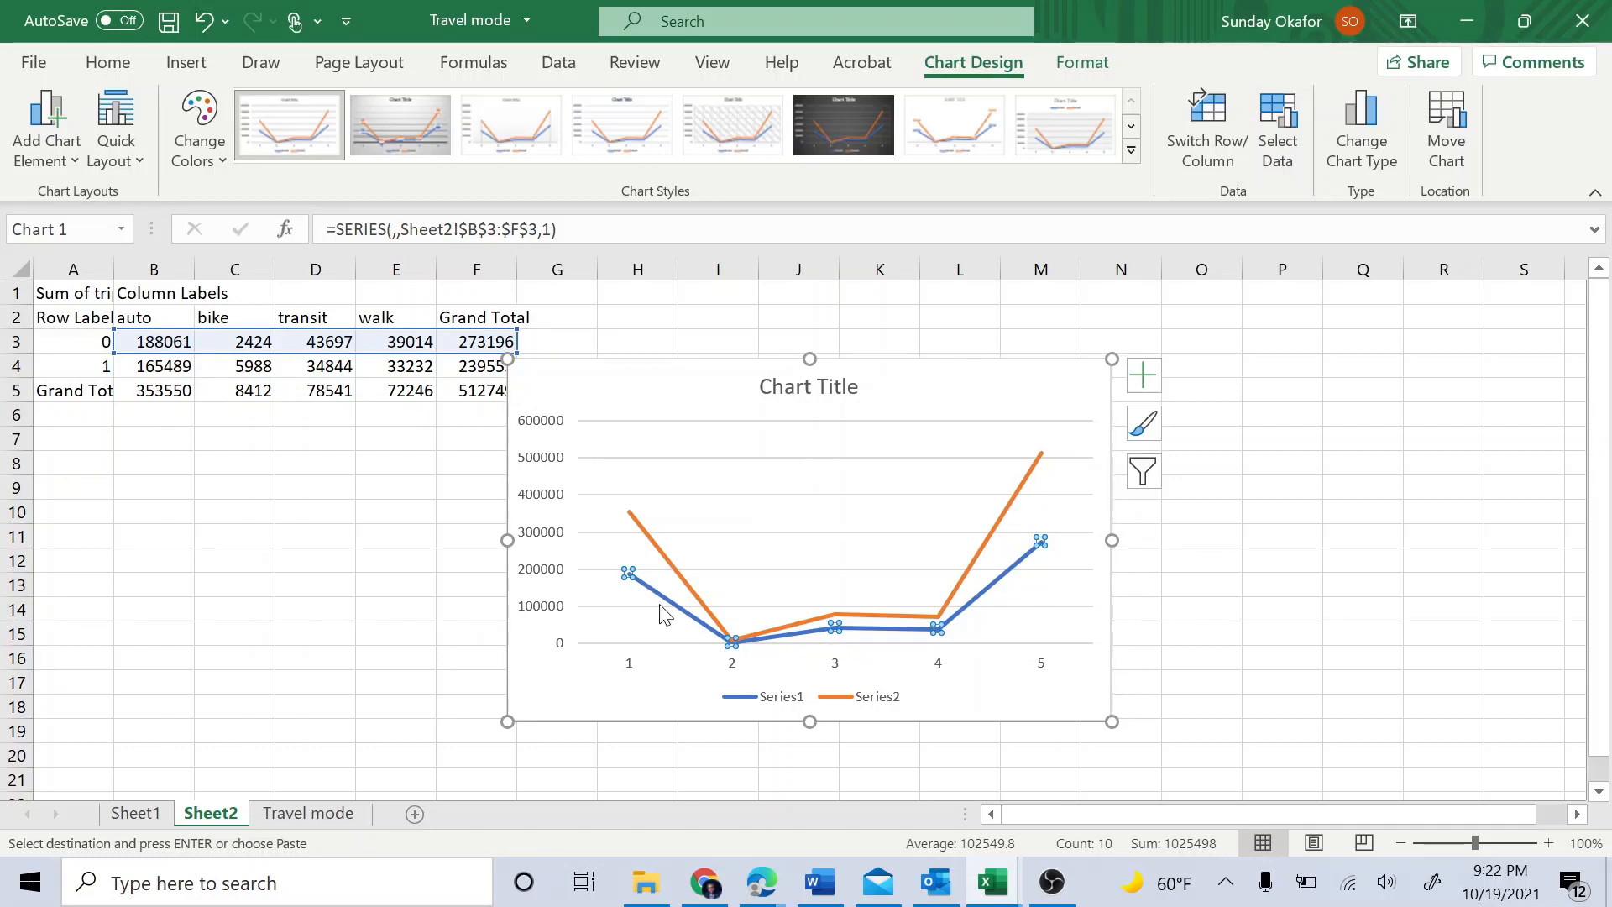
click(1016, 387)
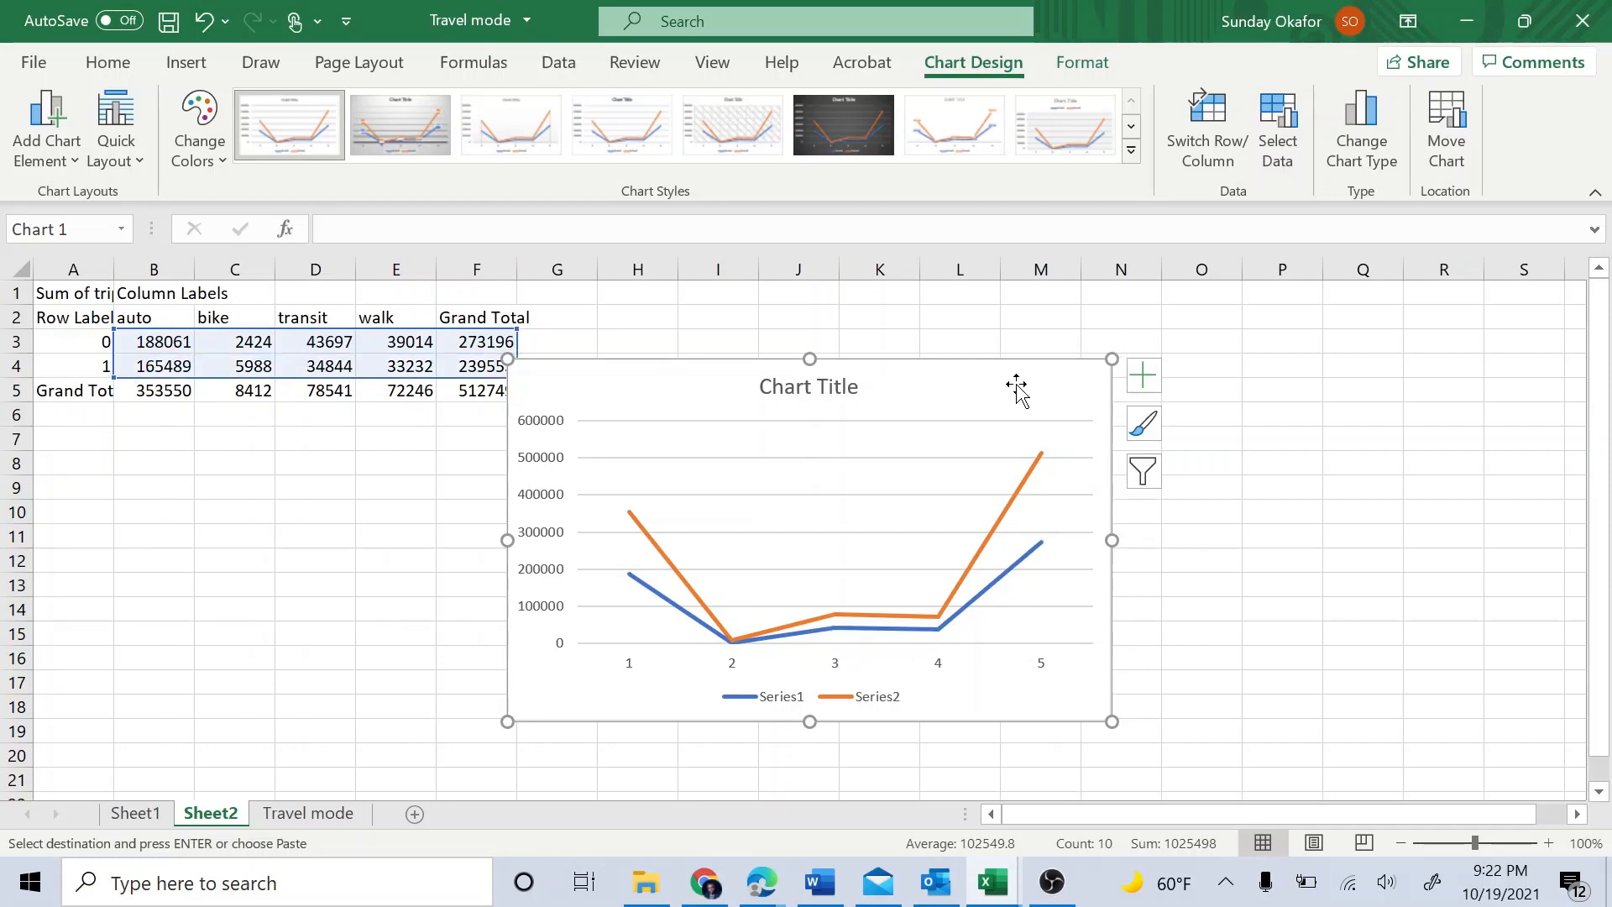